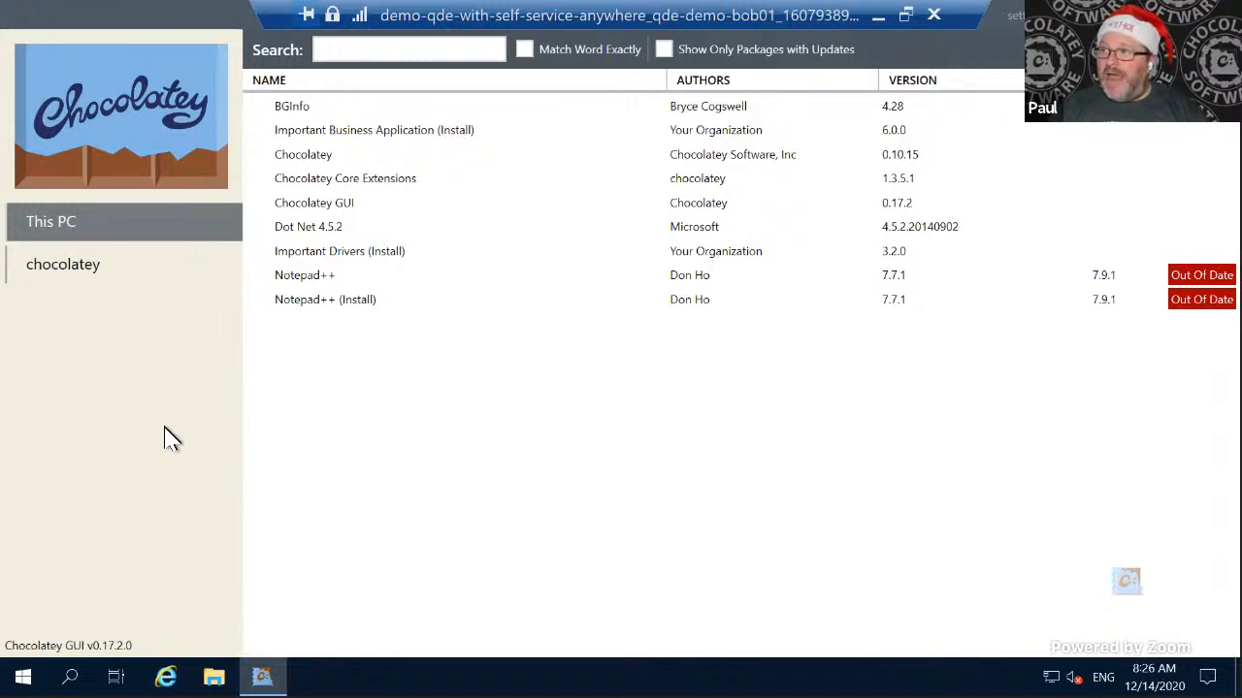
- Search the chocolatey source for 7zip and install the 7-Zip (Install) 19.0 package
{"action": "left_click", "coordinate": [101, 282]}
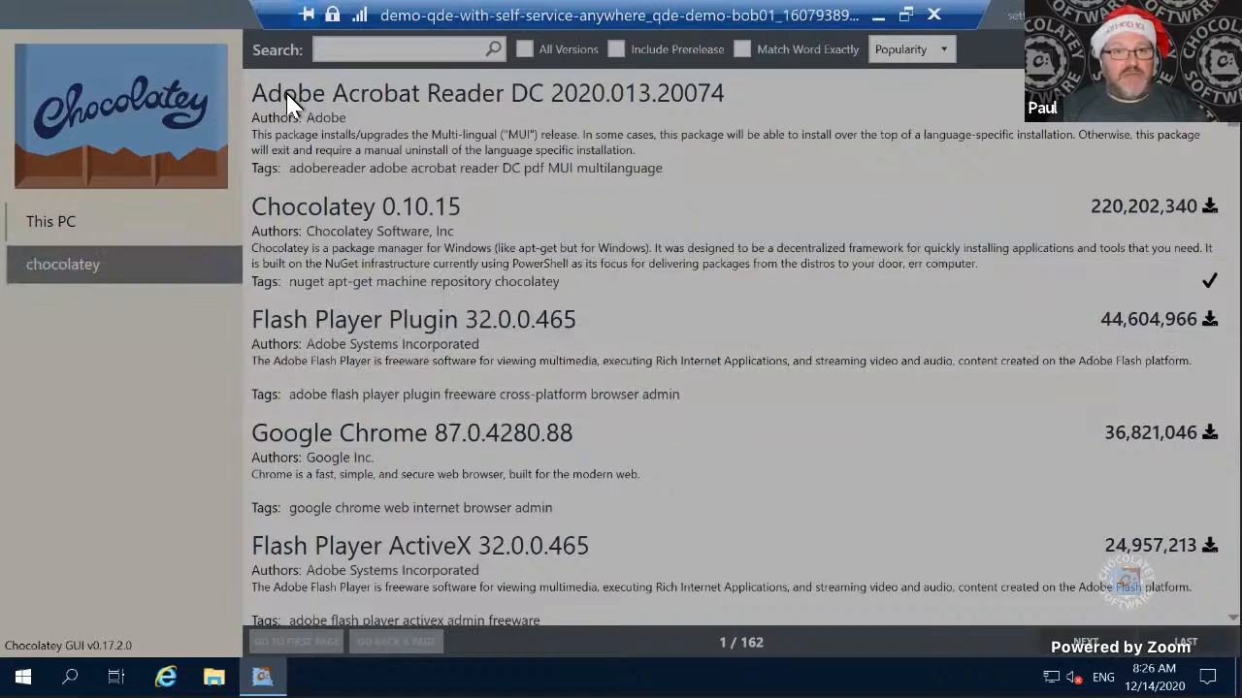
{"action": "type", "text": "7zip"}
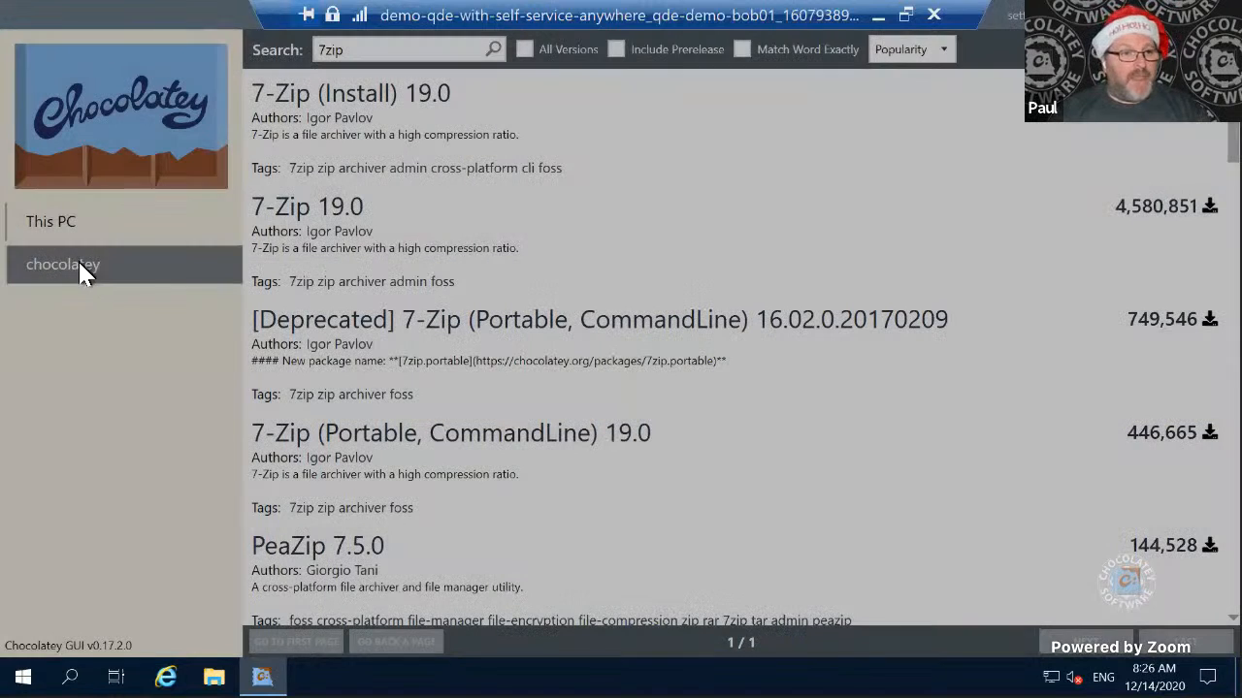
{"action": "left_click", "coordinate": [88, 272]}
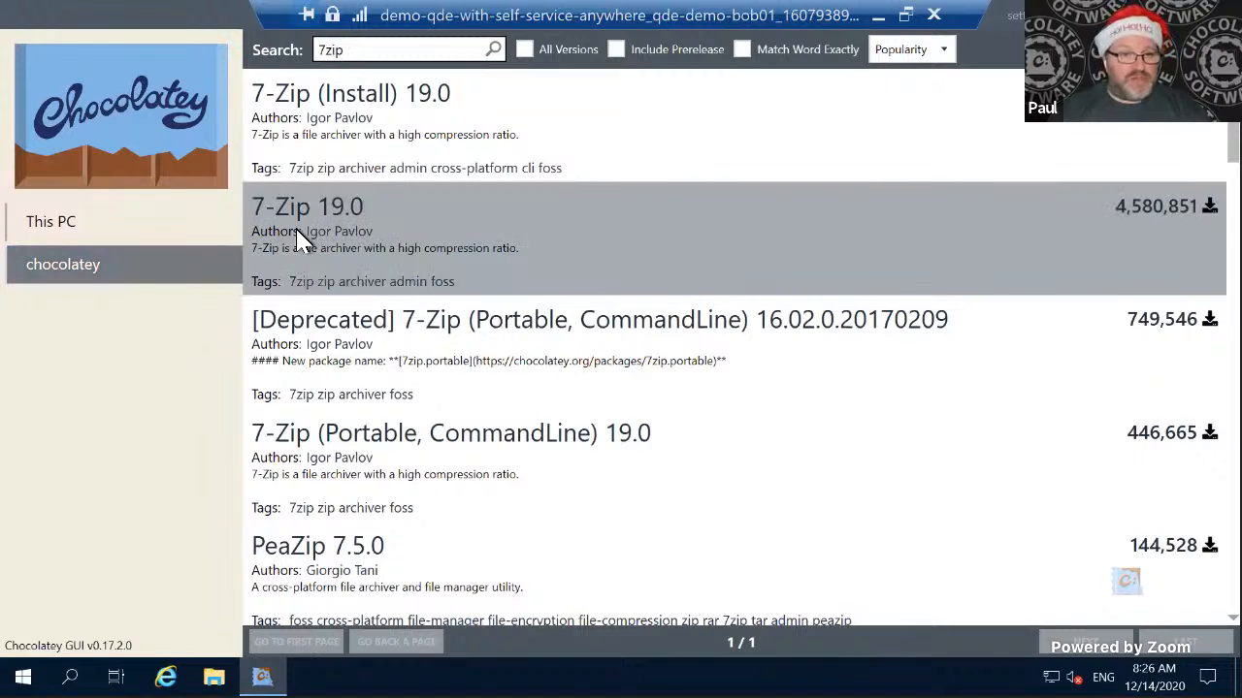
{"action": "right_click", "coordinate": [355, 150]}
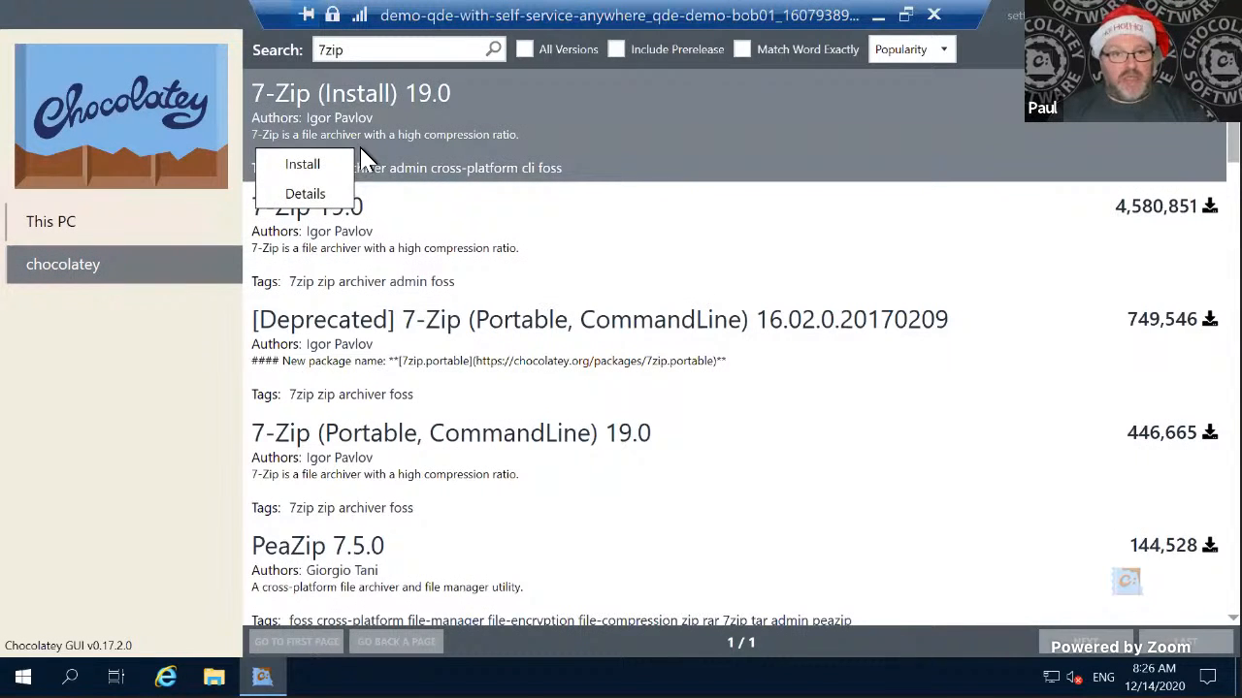
{"action": "left_click", "coordinate": [314, 169]}
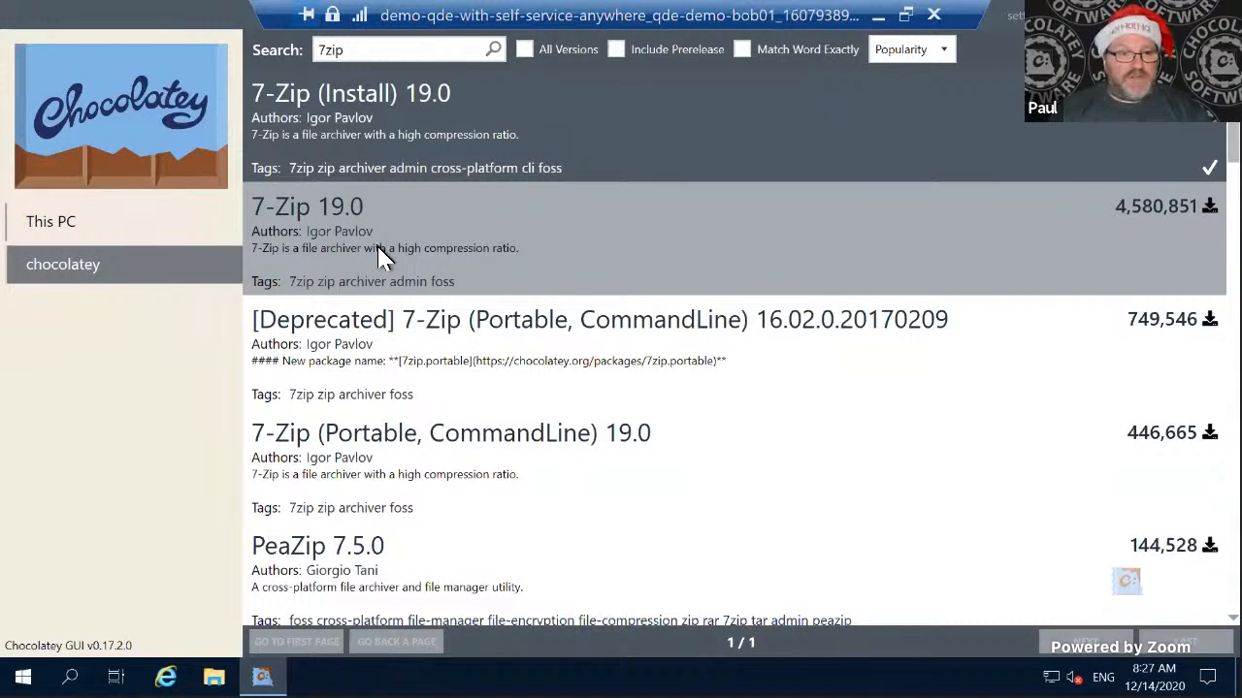
- Uninstall the Important Drivers (Install) package from the packages installed on this PC
{"action": "left_click", "coordinate": [105, 225]}
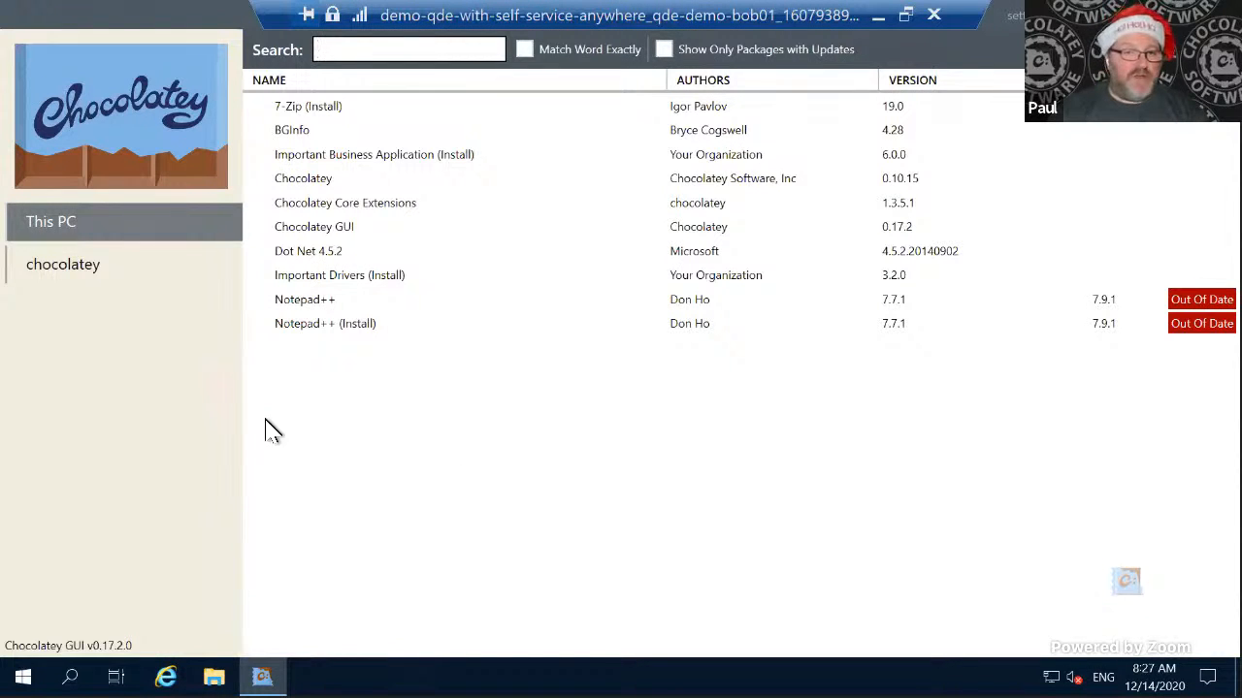
{"action": "left_click", "coordinate": [341, 281]}
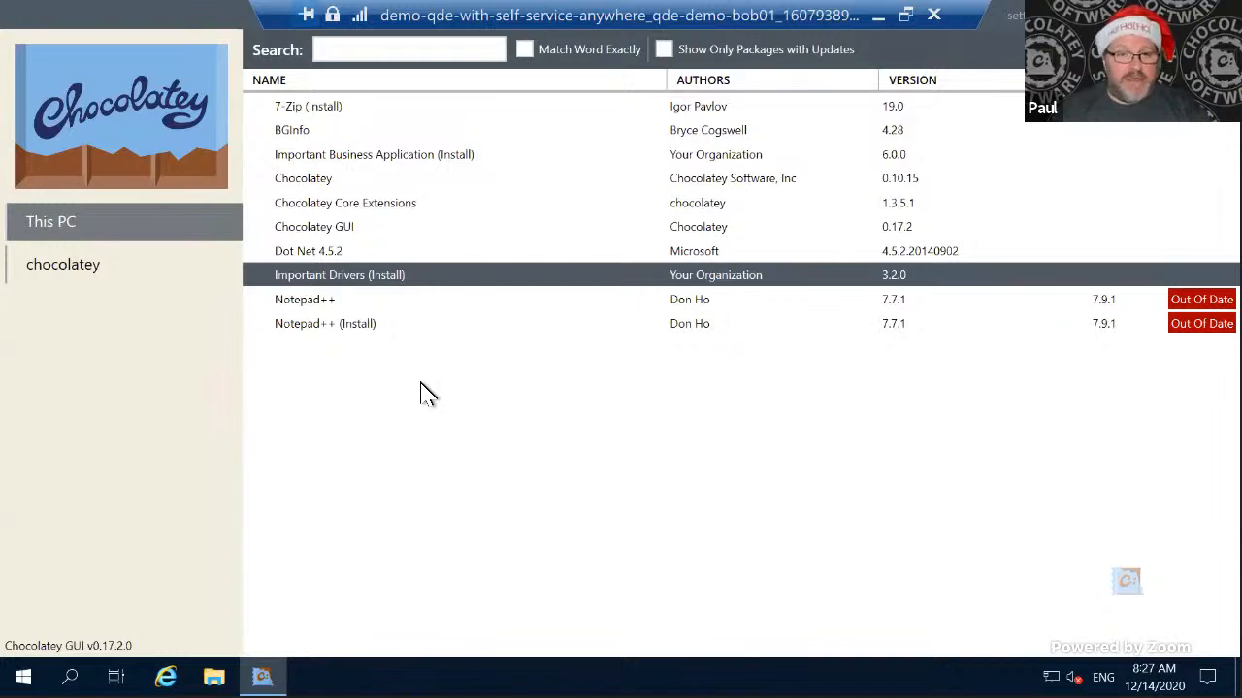
{"action": "right_click", "coordinate": [436, 275]}
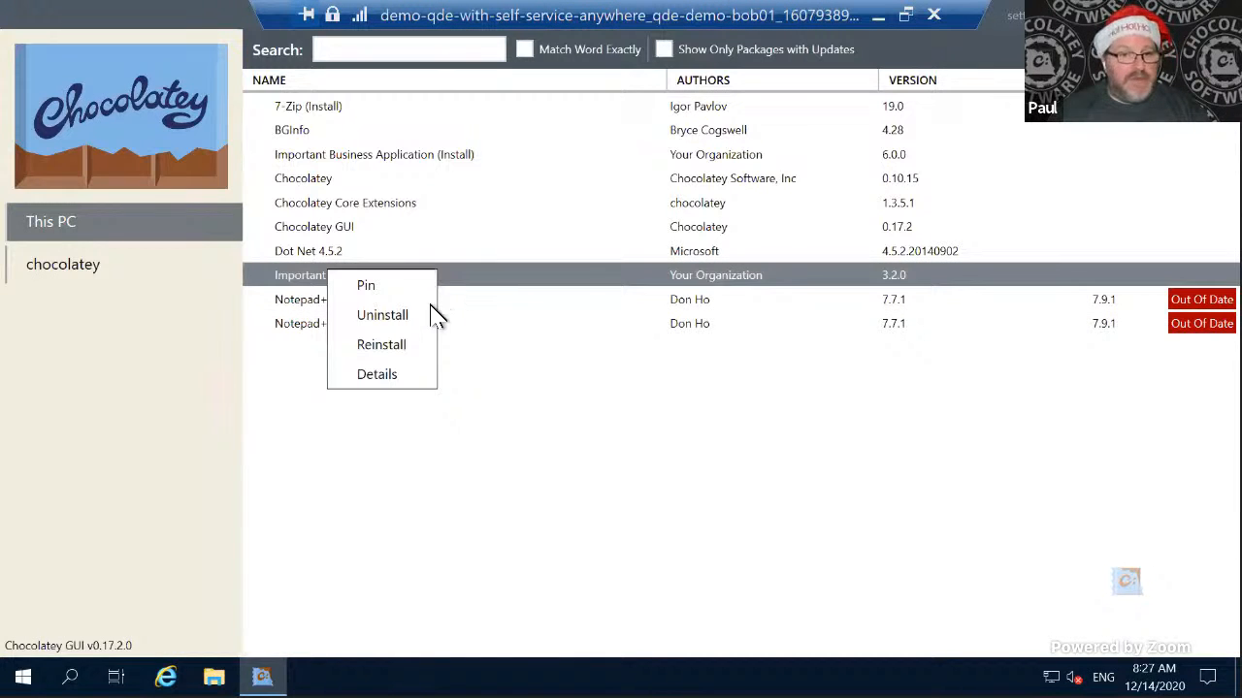
{"action": "left_click", "coordinate": [382, 316]}
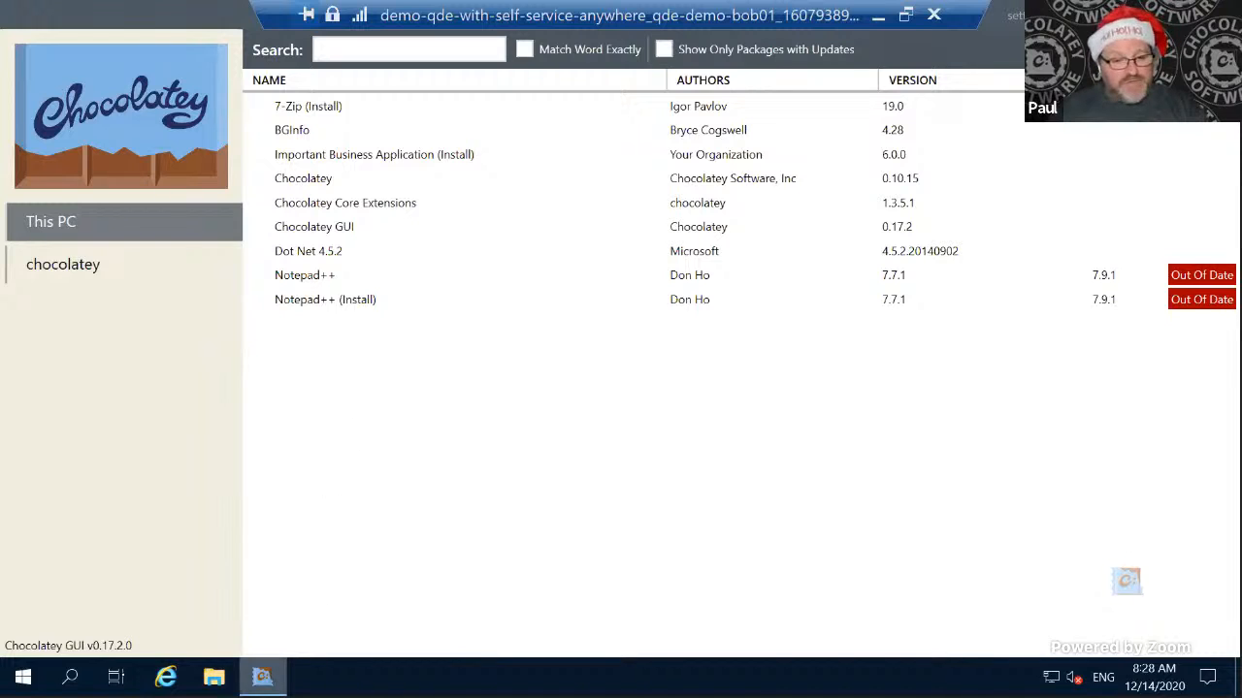
- Browse in File Explorer to the packages folder inside assets on the Windows 2019 (C:) drive
{"action": "key", "text": "super+e"}
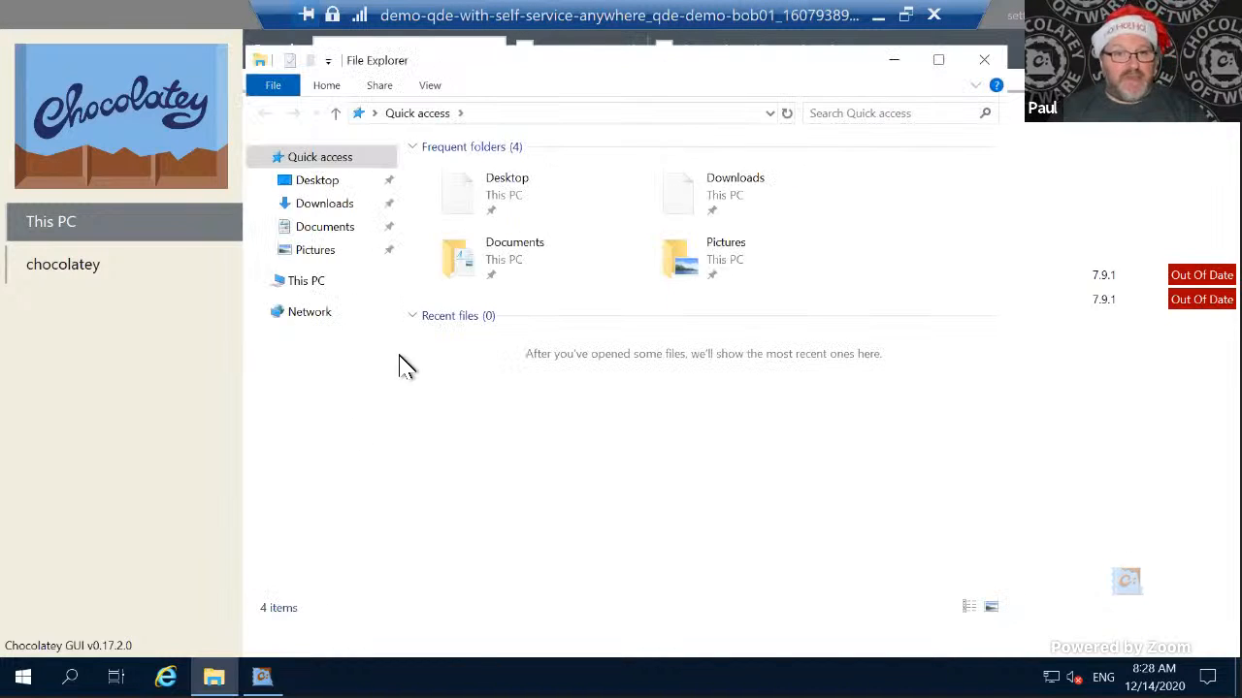
{"action": "left_click", "coordinate": [315, 280]}
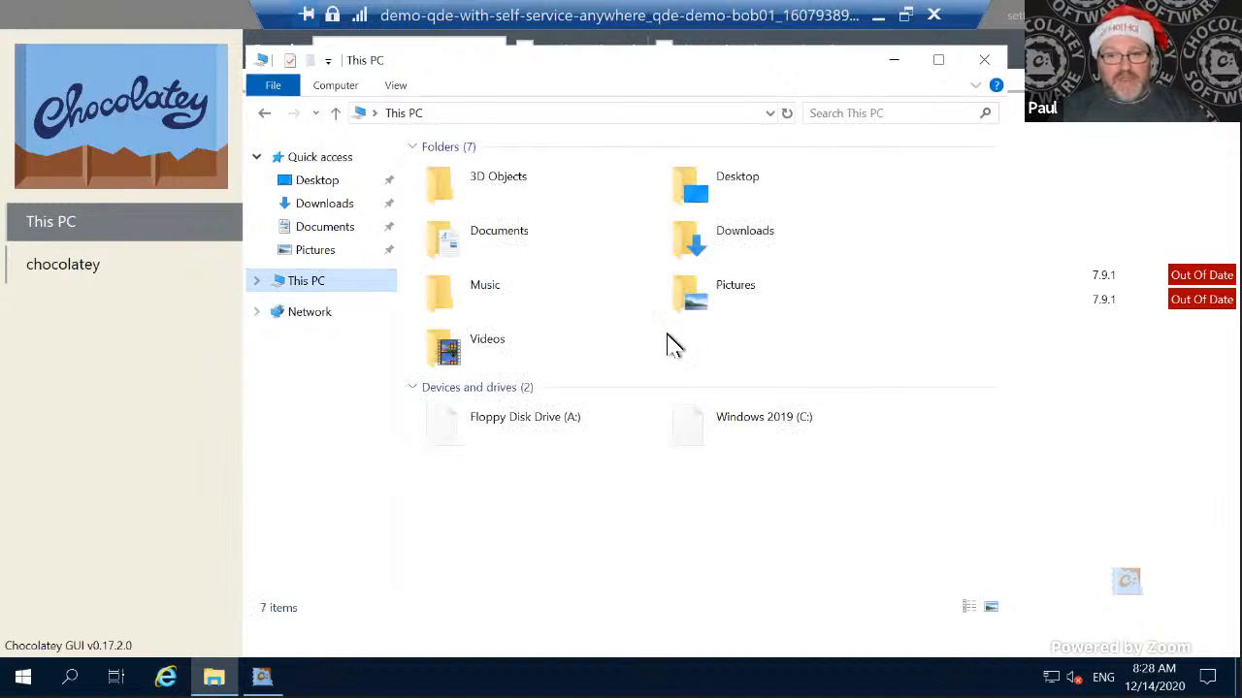
{"action": "double_click", "coordinate": [785, 419]}
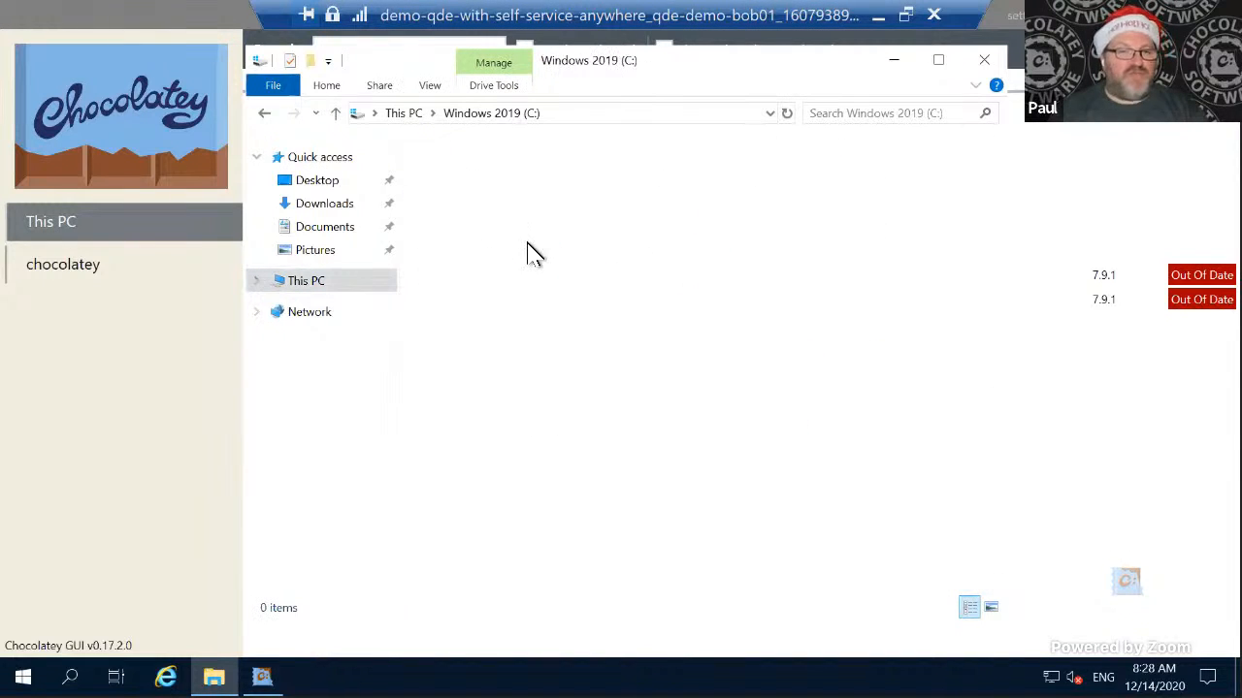
{"action": "double_click", "coordinate": [476, 178]}
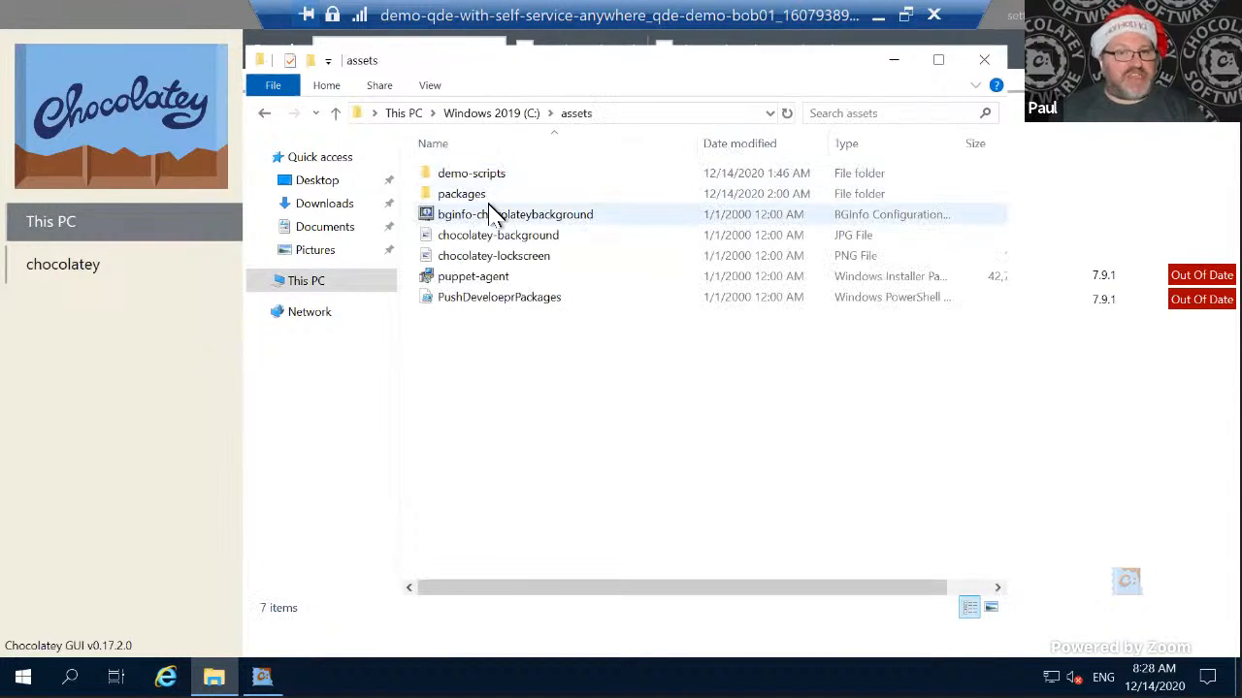
{"action": "left_click", "coordinate": [488, 210]}
{"action": "double_click", "coordinate": [479, 193]}
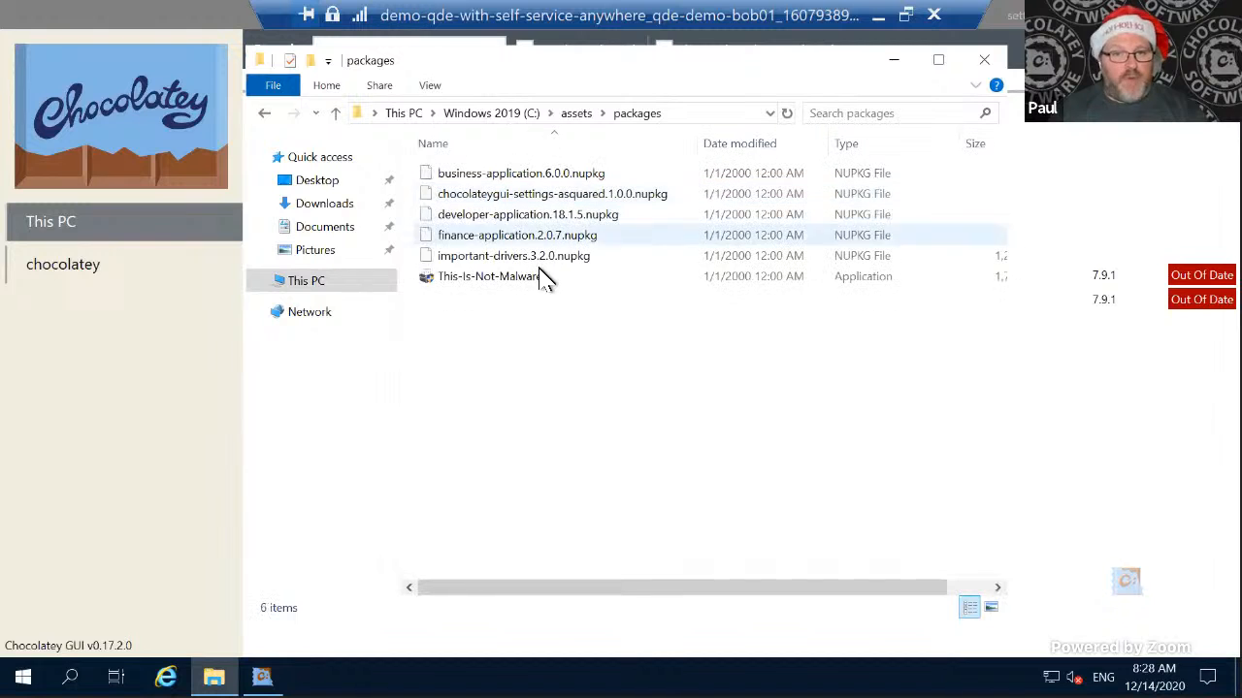
- Run the This-Is-Not-Malware application, then close its window and File Explorer
{"action": "left_click", "coordinate": [520, 278]}
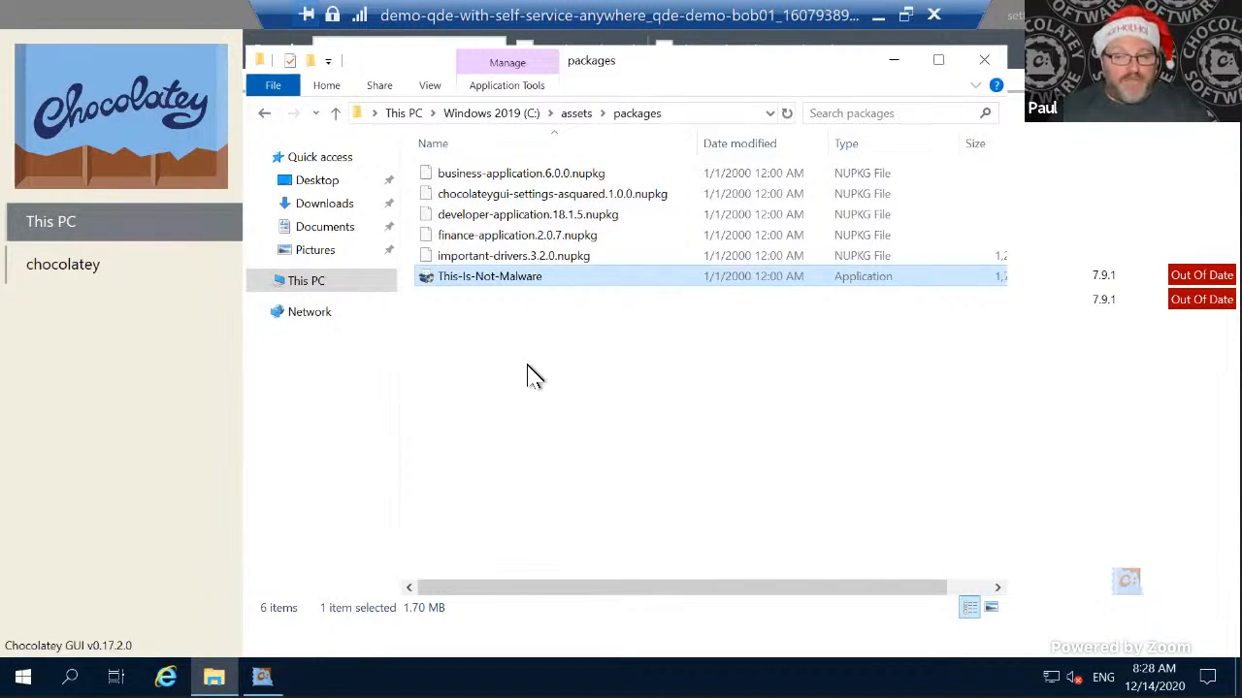
{"action": "double_click", "coordinate": [543, 281]}
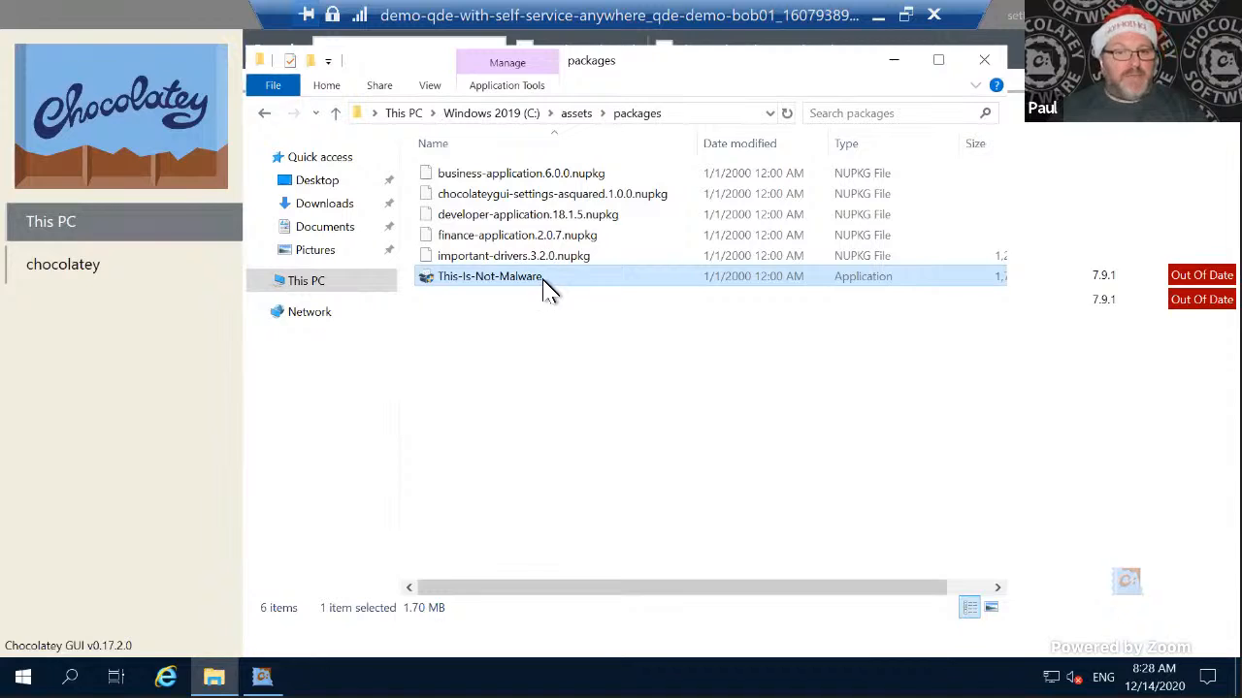
{"action": "left_click", "coordinate": [544, 478]}
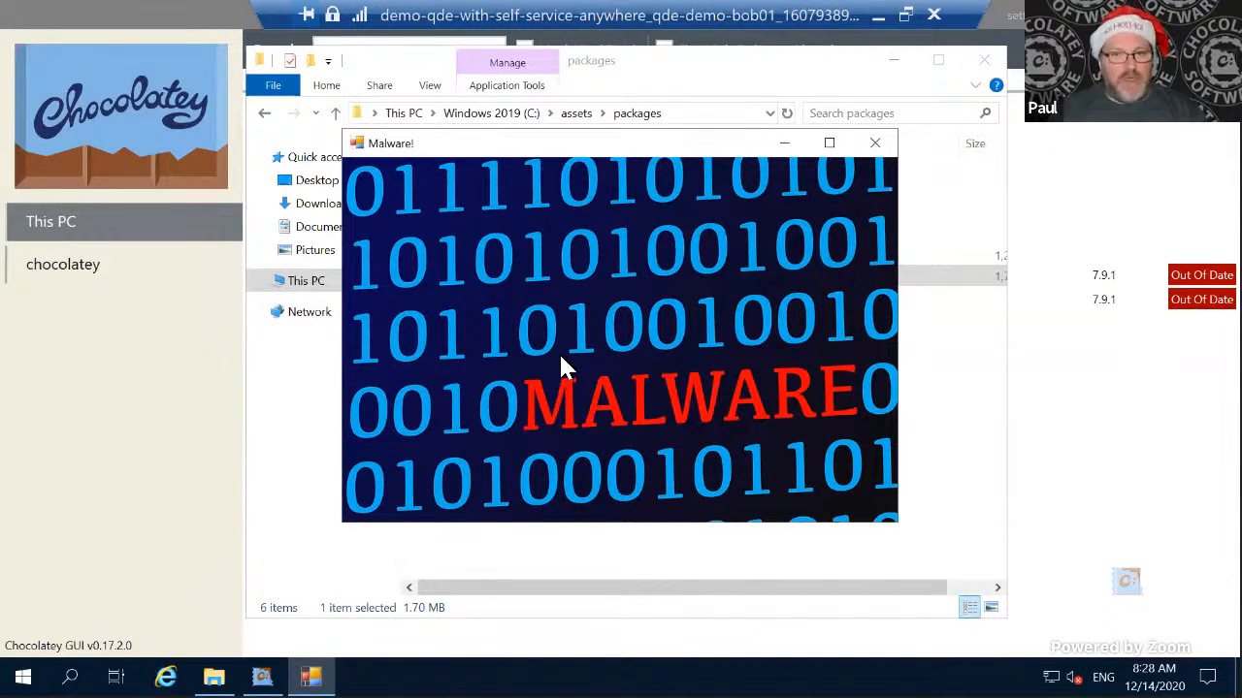
{"action": "left_click", "coordinate": [875, 145]}
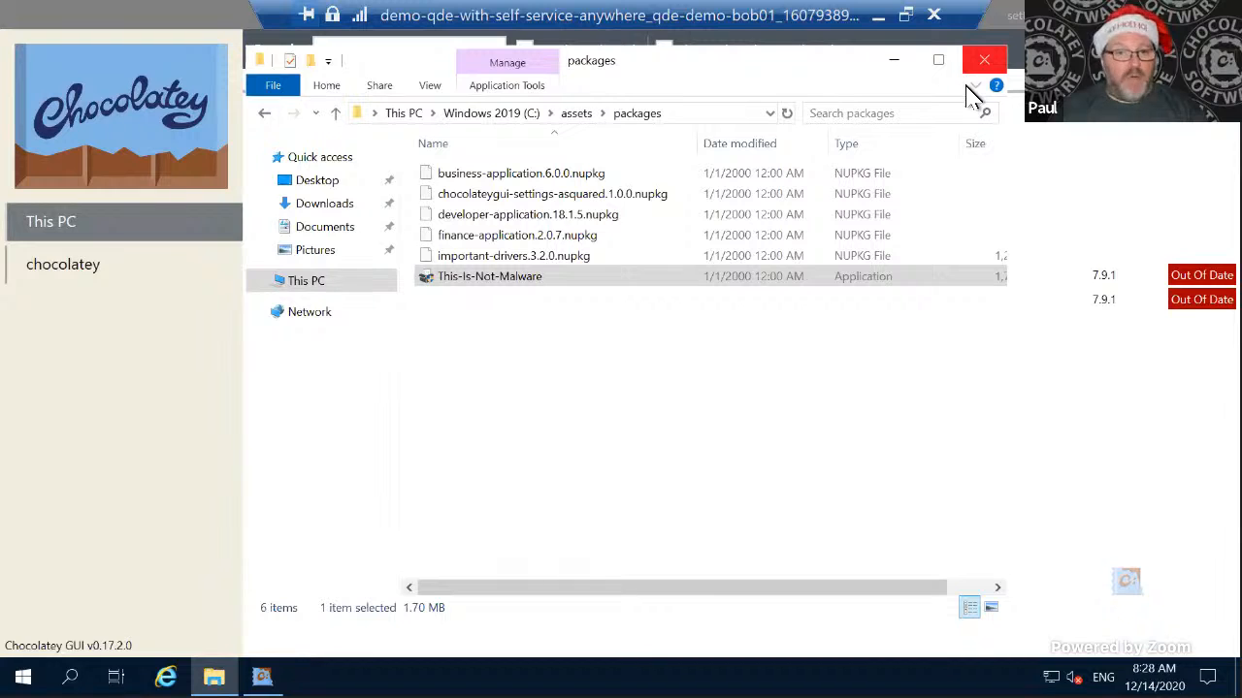
{"action": "left_click", "coordinate": [983, 60]}
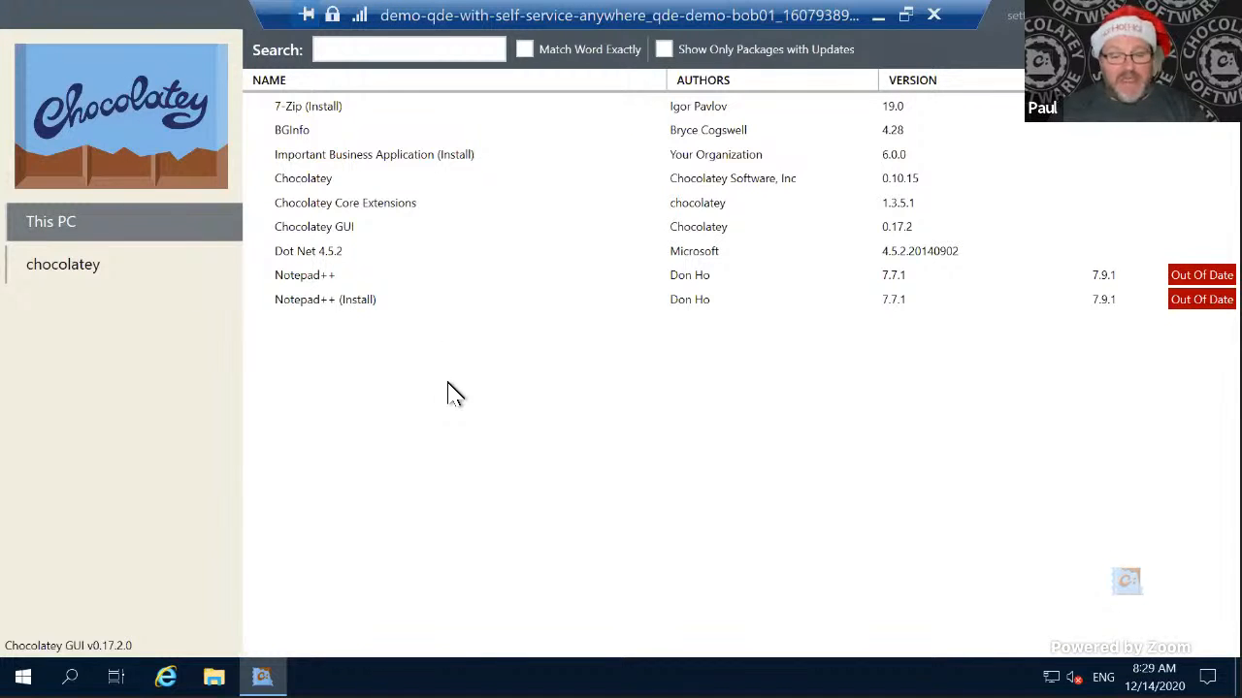
- Switch to PowerShell on the server desktop, output the $apikey variable, and clear the console
{"action": "key", "text": "ctrl+super+Left"}
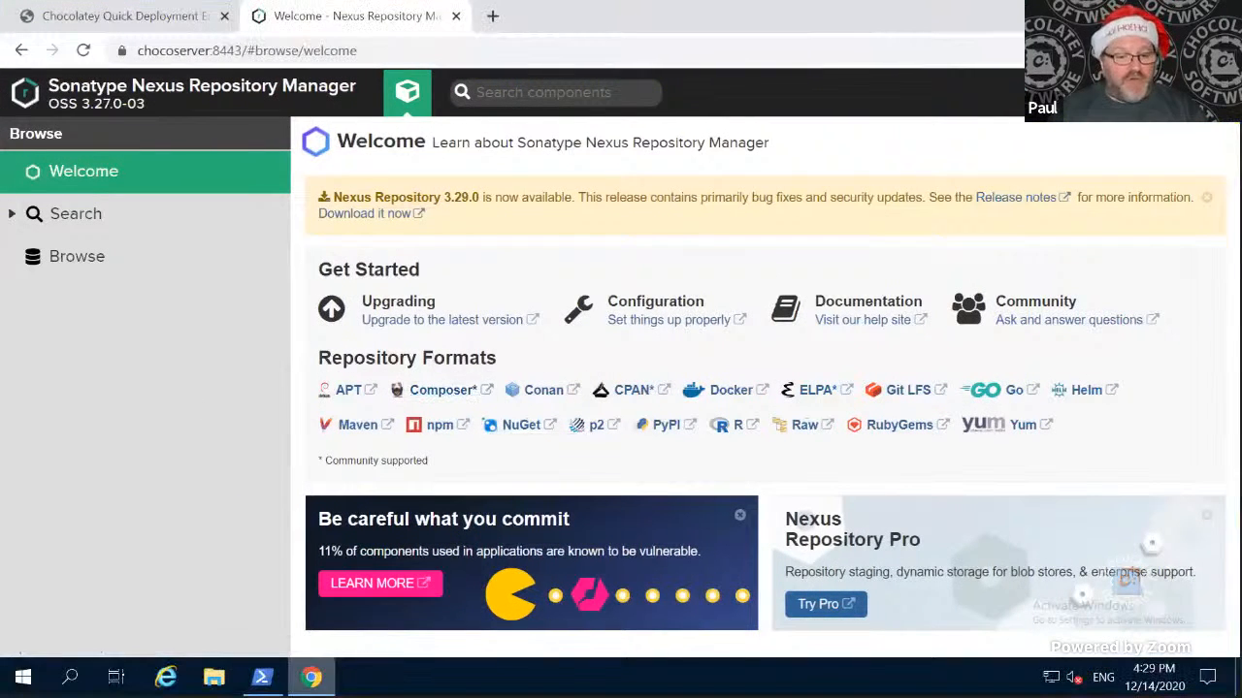
{"action": "left_click", "coordinate": [262, 677]}
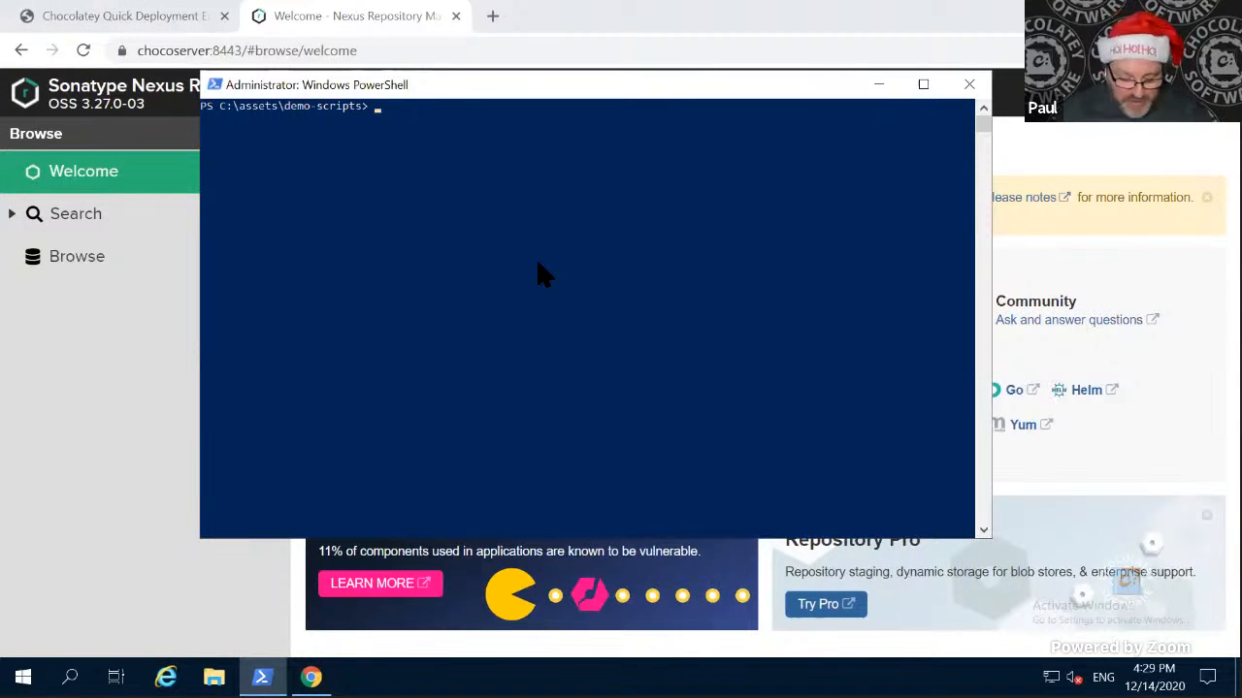
{"action": "type", "text": "$apike"}
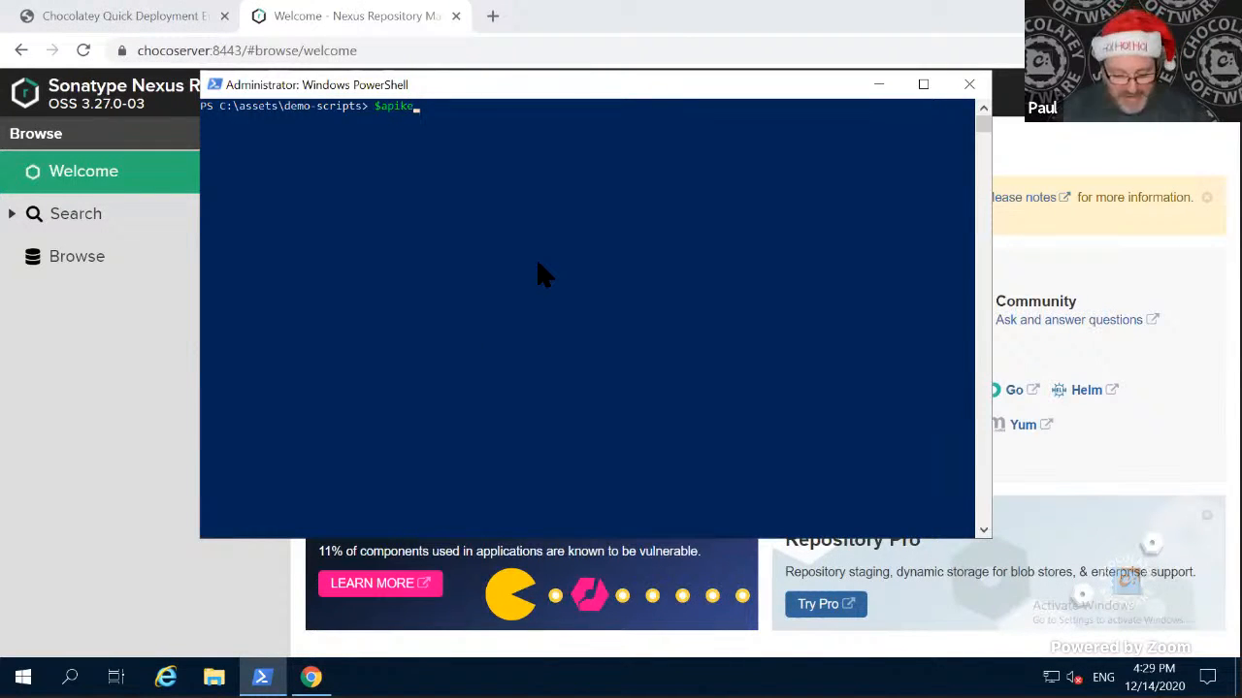
{"action": "type", "text": "y"}
{"action": "key", "text": "Return"}
{"action": "type", "text": "cls"}
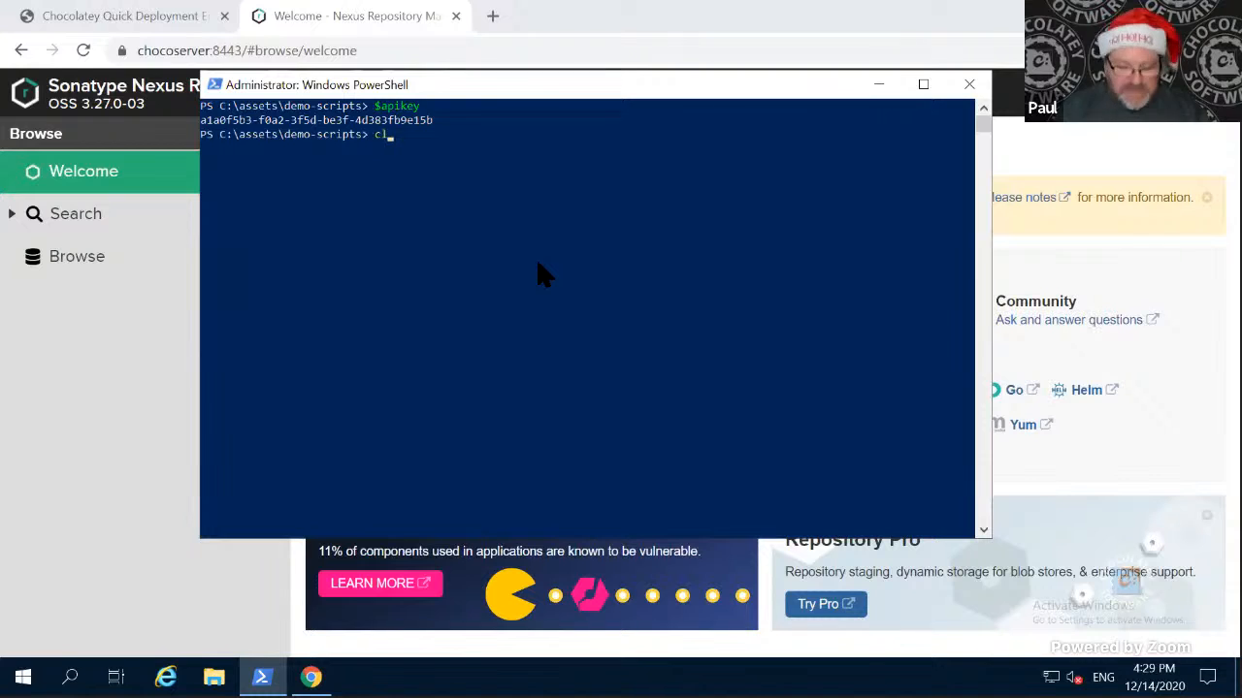
{"action": "key", "text": "Return"}
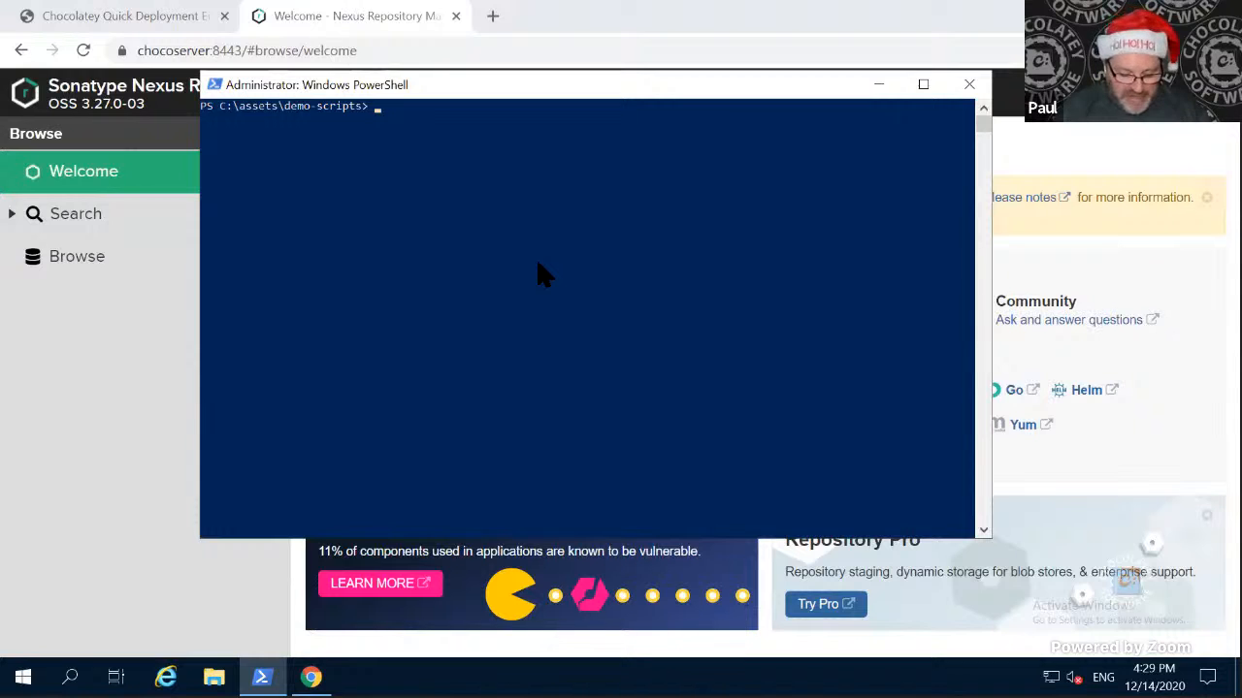
- Run the .\RemoveBobAdminRights.ps1 script and supply the account user name and password in the credential request
{"action": "type", "text": ".\\RemoveBobAdminRights.ps1"}
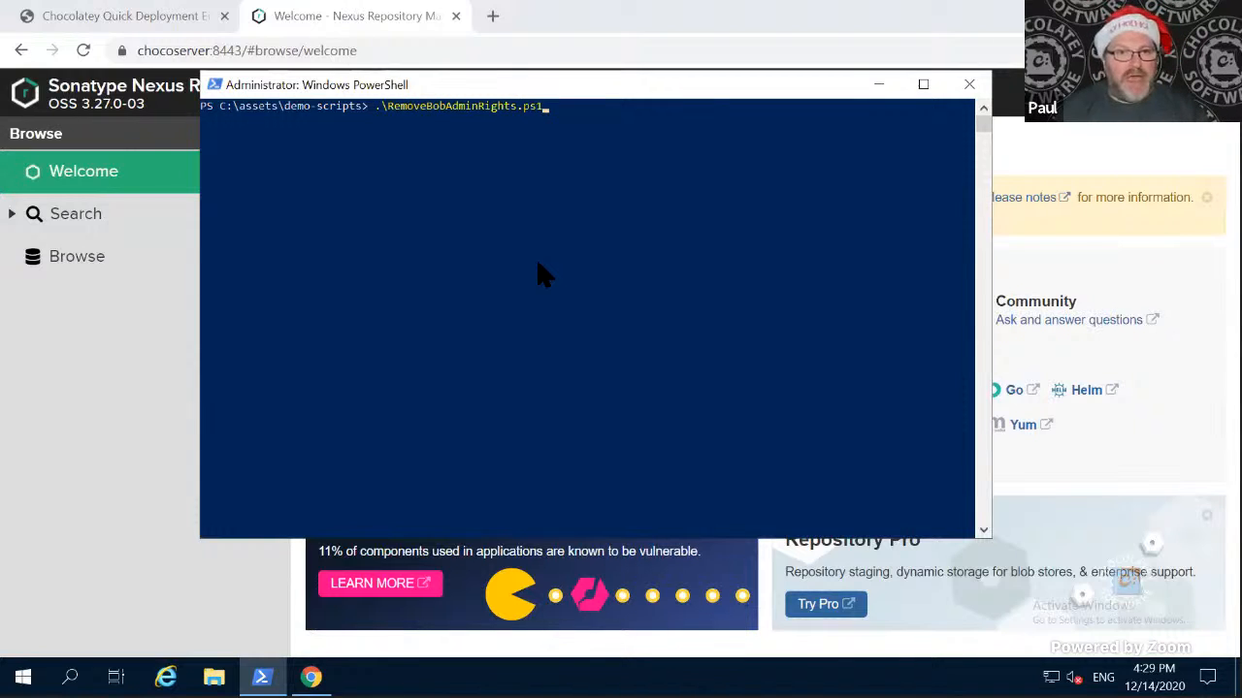
{"action": "key", "text": "Return"}
{"action": "type", "text": "vag"}
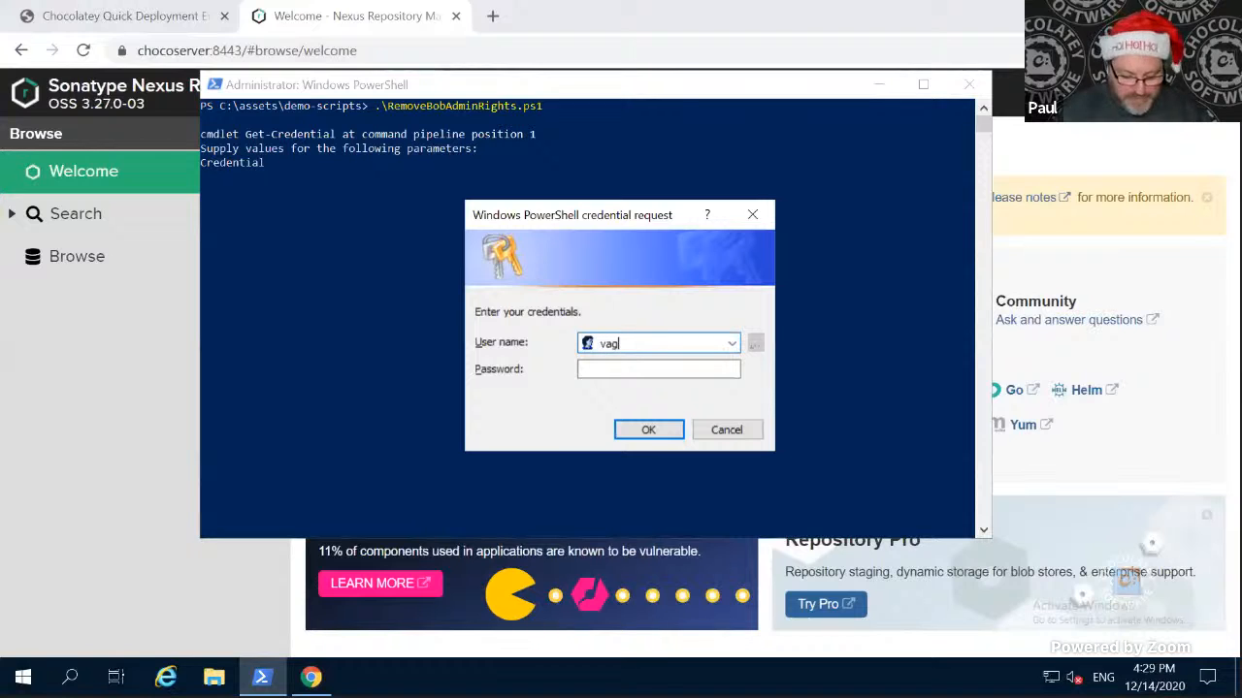
{"action": "type", "text": "rant"}
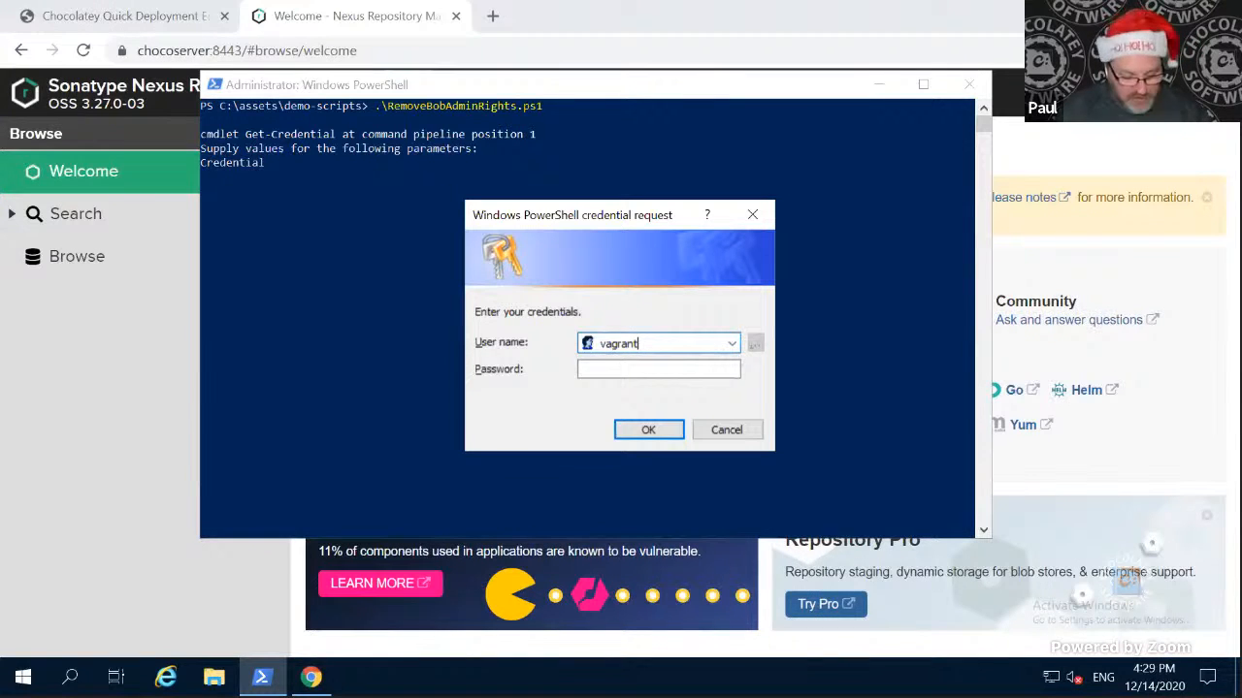
{"action": "key", "text": "Tab"}
{"action": "type", "text": "vagrant"}
{"action": "key", "text": "Return"}
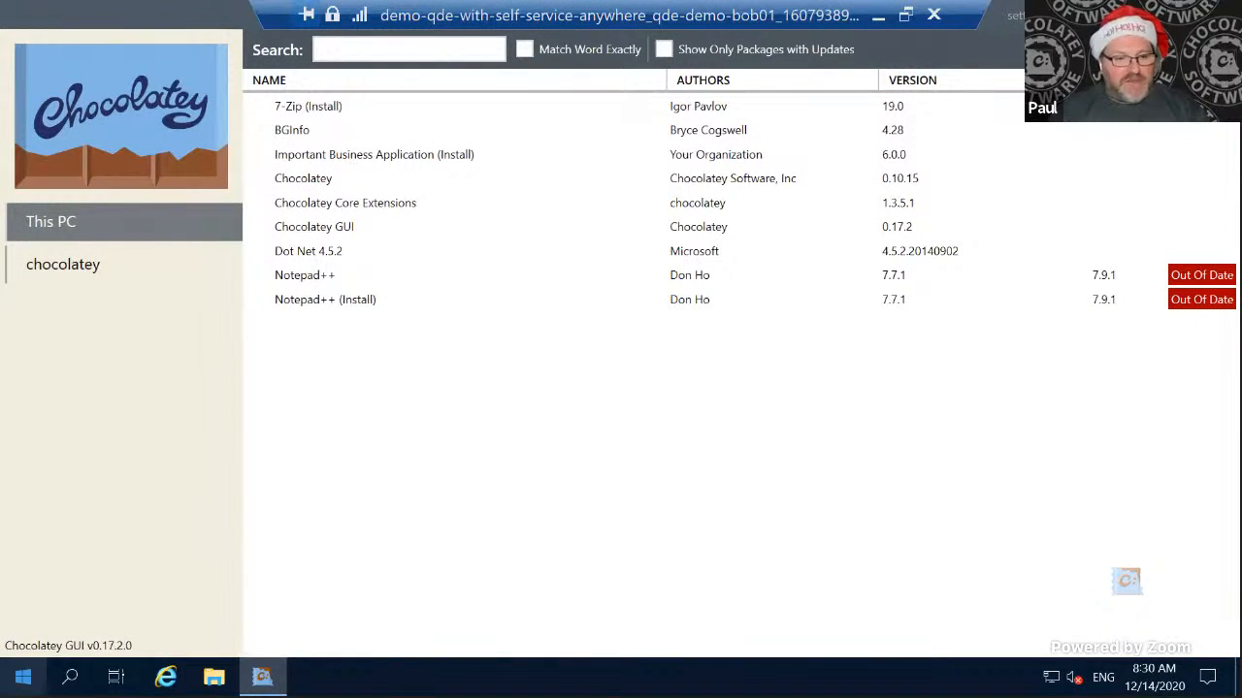
- Sign out of the client machine's Windows session and show its virtual machine connection full screen
{"action": "left_click", "coordinate": [24, 677]}
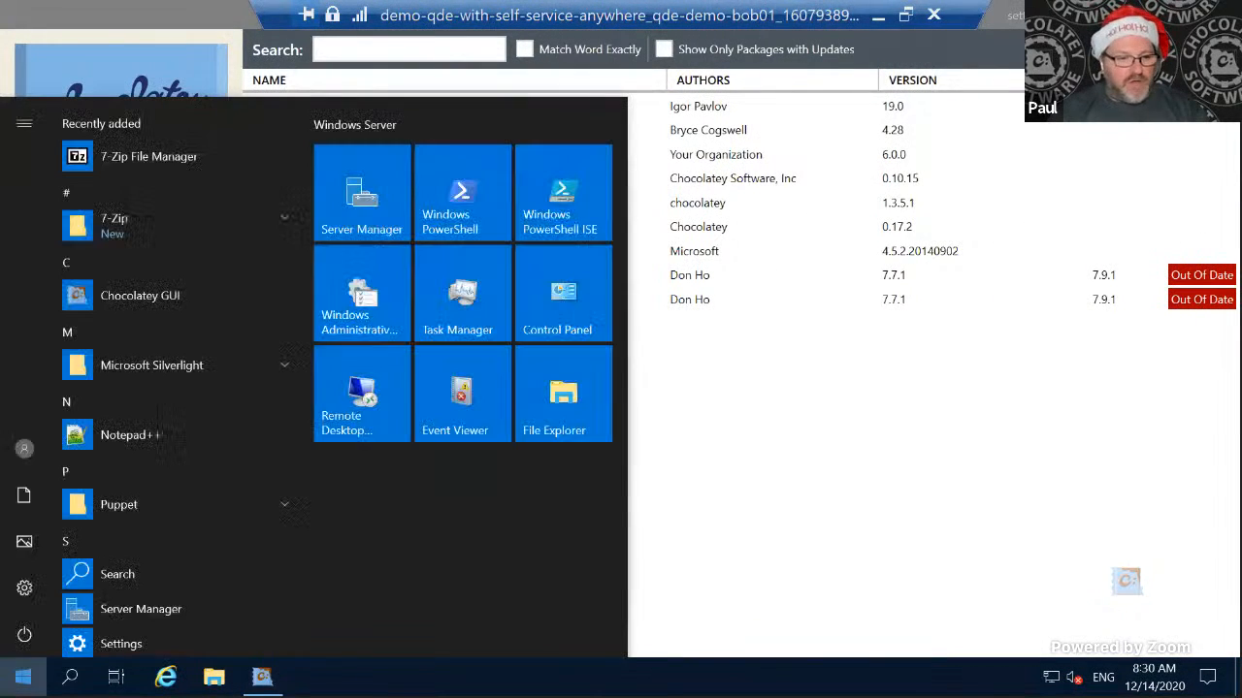
{"action": "left_click", "coordinate": [28, 448]}
{"action": "left_click", "coordinate": [35, 477]}
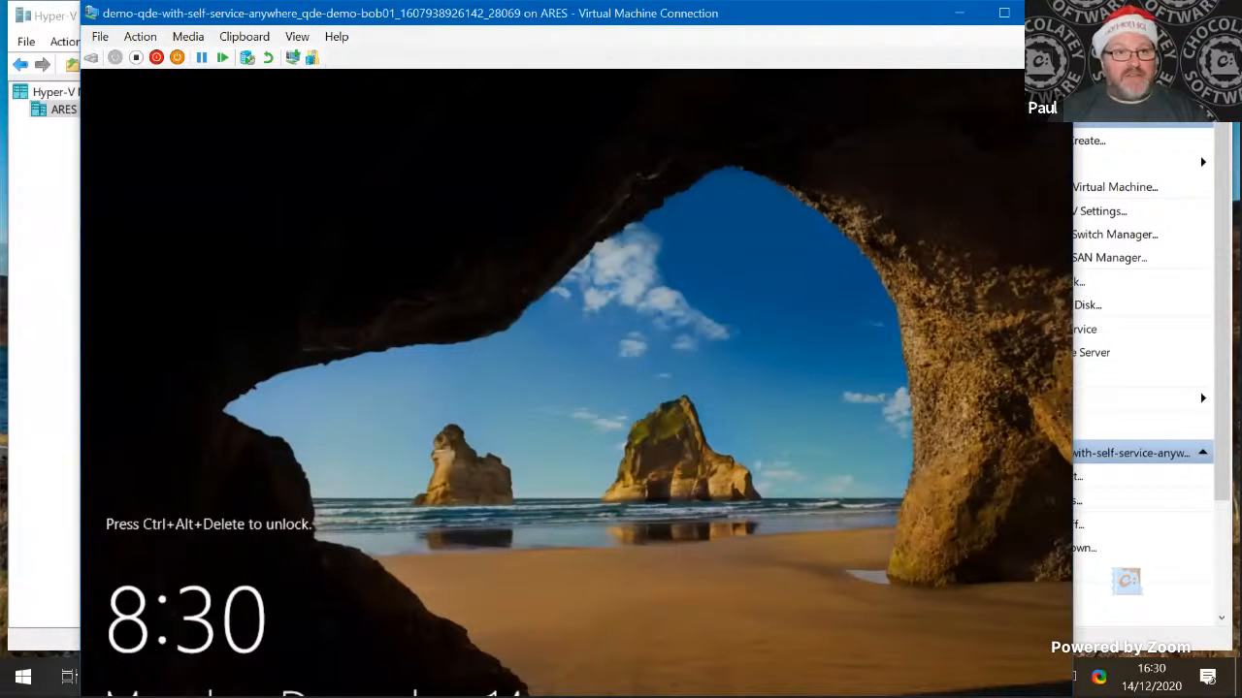
{"action": "double_click", "coordinate": [162, 18]}
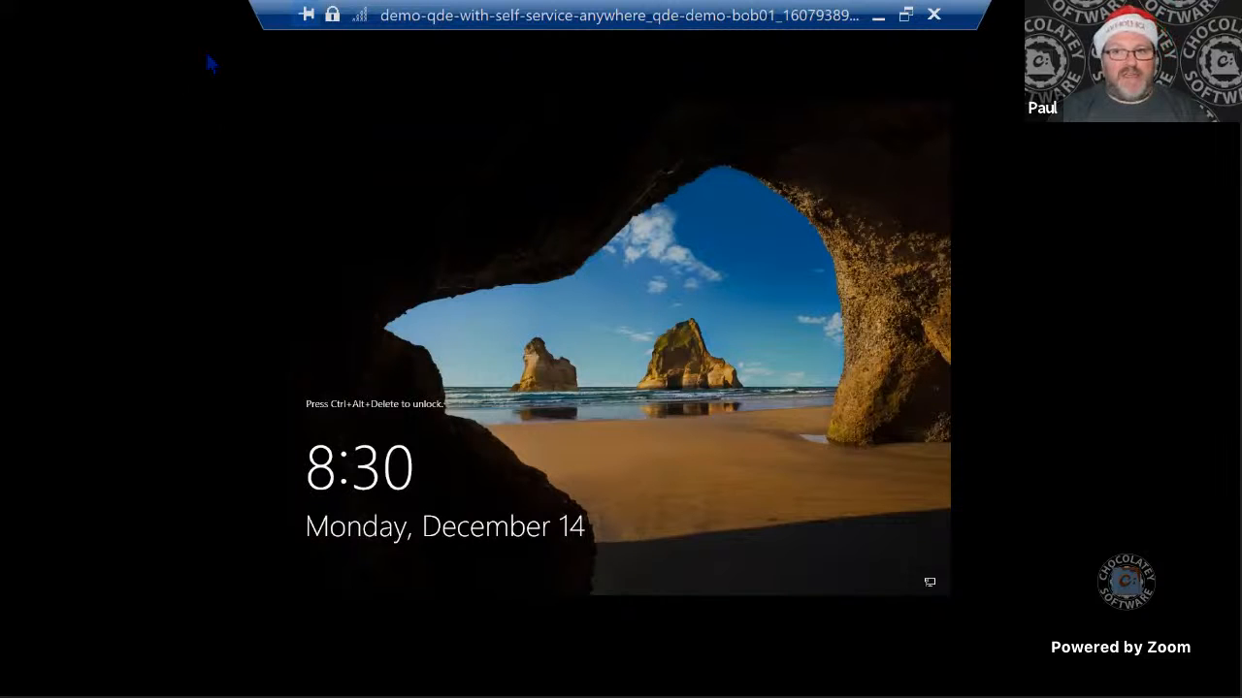
{"action": "key", "text": "ctrl+super+Left"}
{"action": "key", "text": "ctrl+super+Left"}
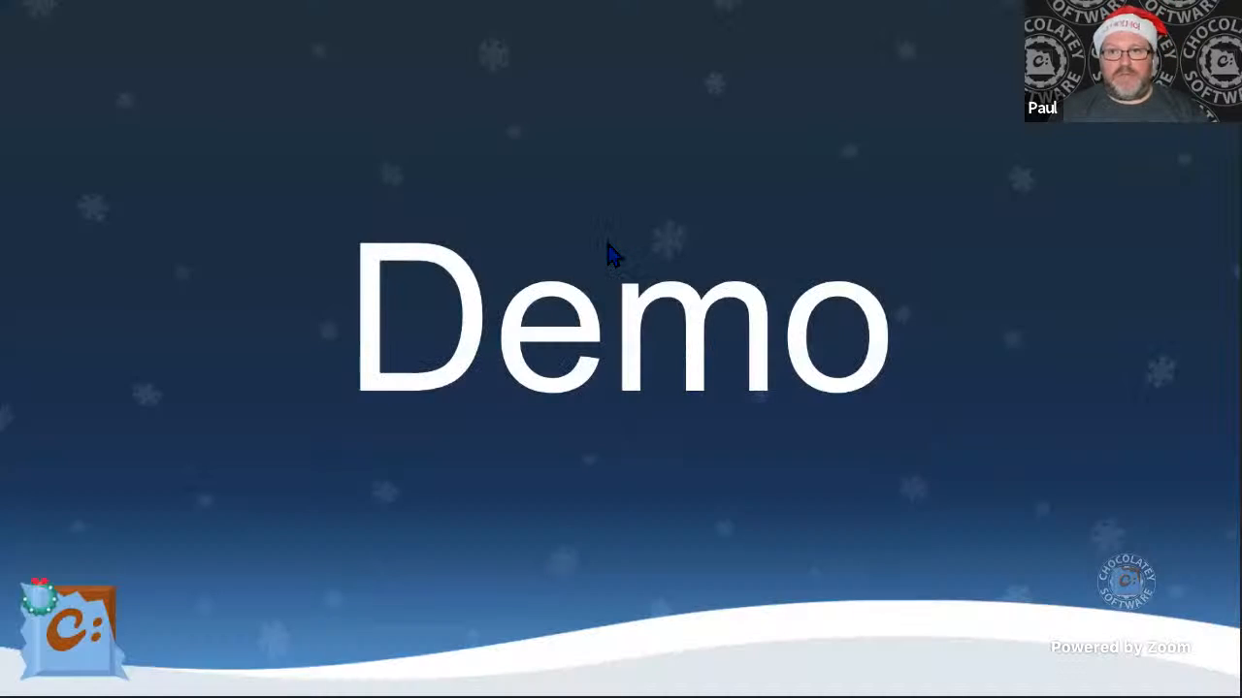
{"action": "key", "text": "ctrl+super+Right"}
{"action": "key", "text": "ctrl+super+Right"}
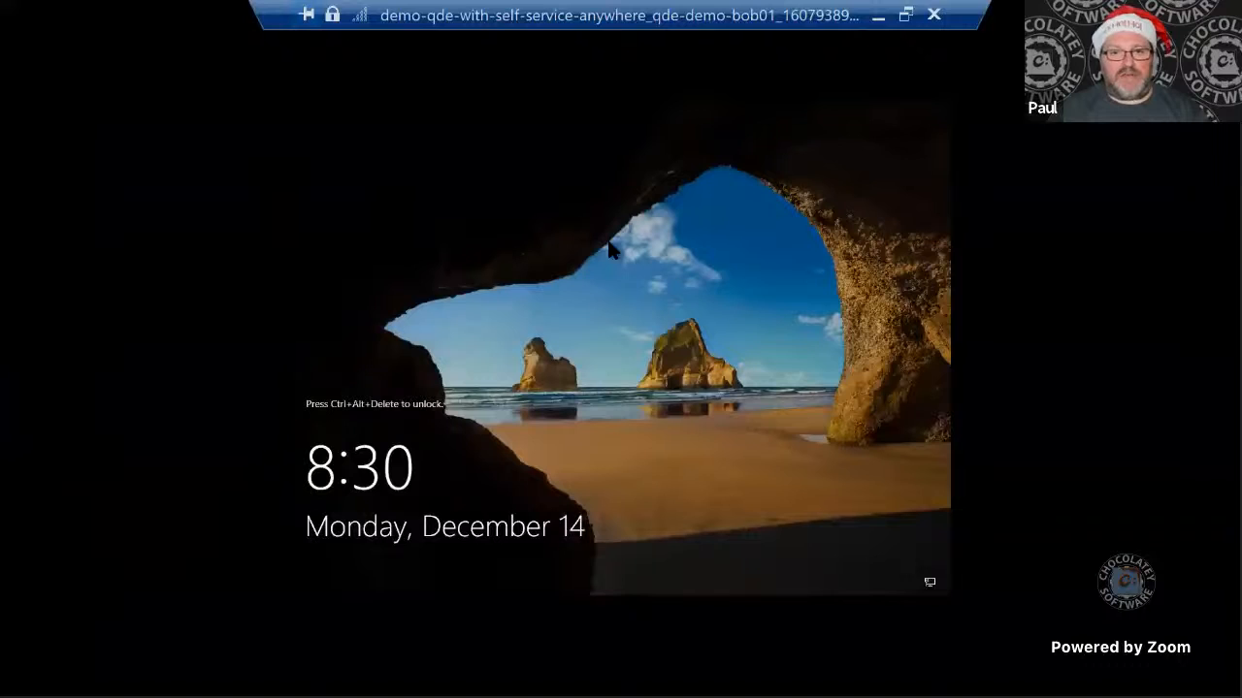
{"action": "key", "text": "ctrl+super+Right"}
{"action": "key", "text": "ctrl+super+Left"}
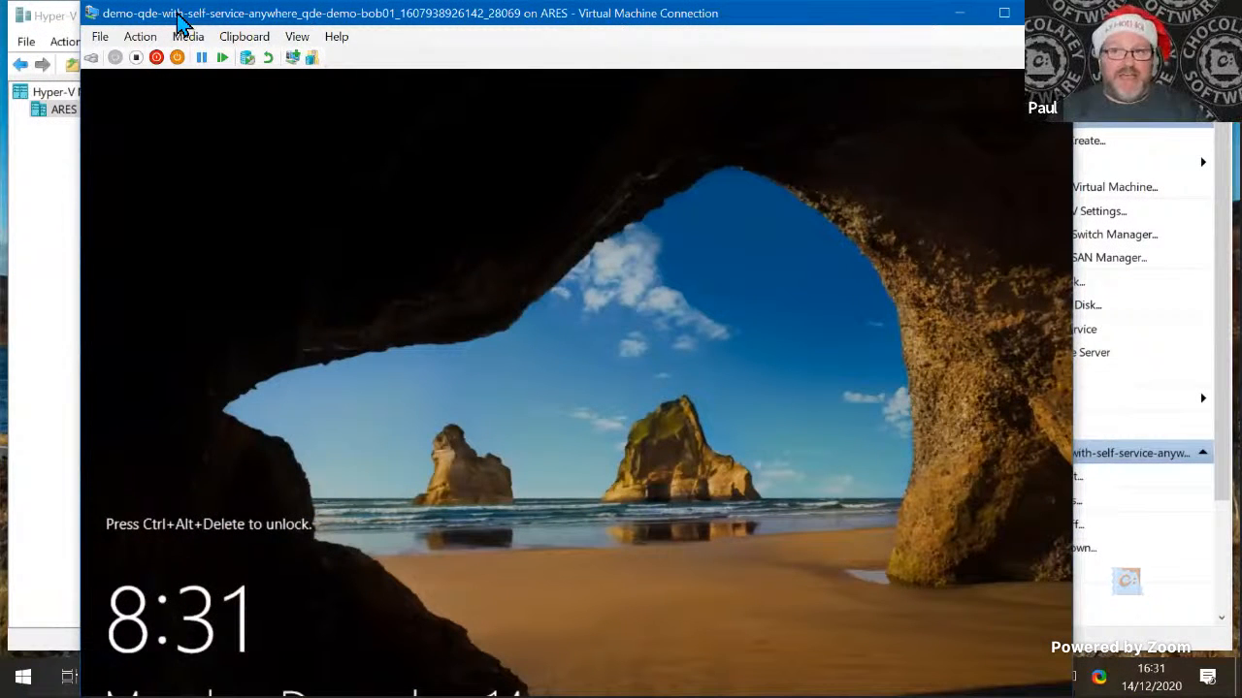
- Move the client's Virtual Machine Connection window lower on the desktop, below the Hyper-V Manager menu
{"action": "left_click_drag", "start_coordinate": [176, 17], "coordinate": [167, 94]}
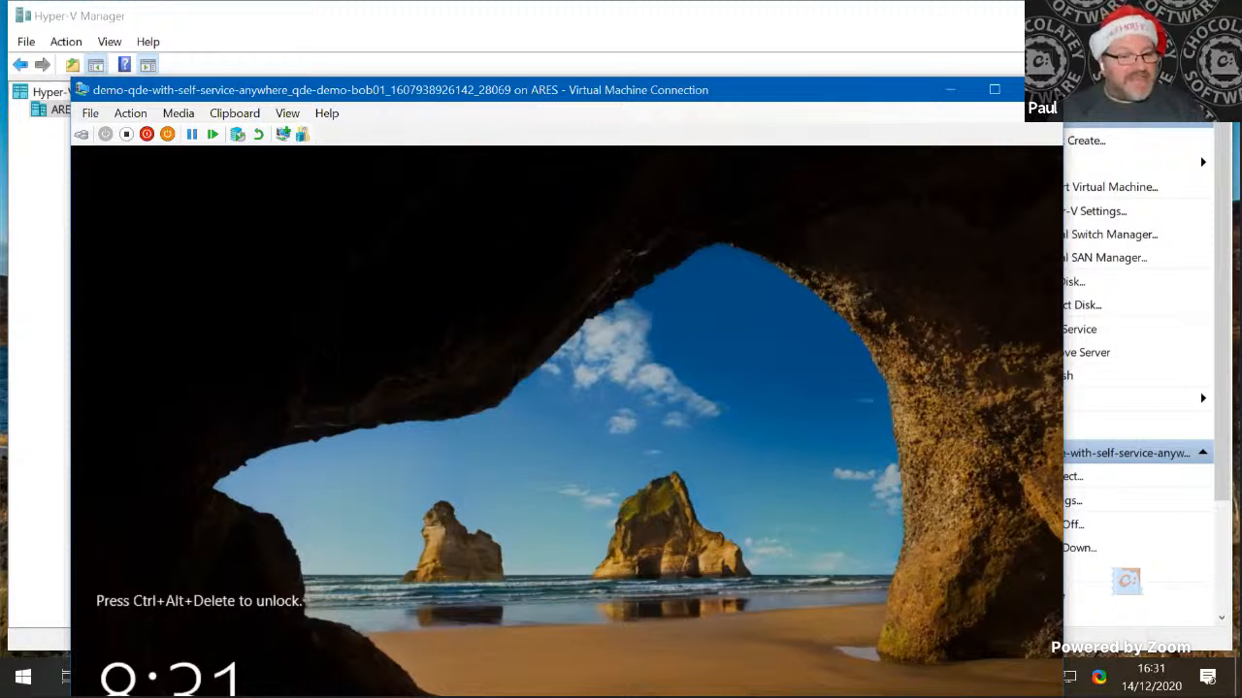
- Unlock the client virtual machine, show it full screen, and sign in to the standard user's account with its password
{"action": "left_click", "coordinate": [130, 113]}
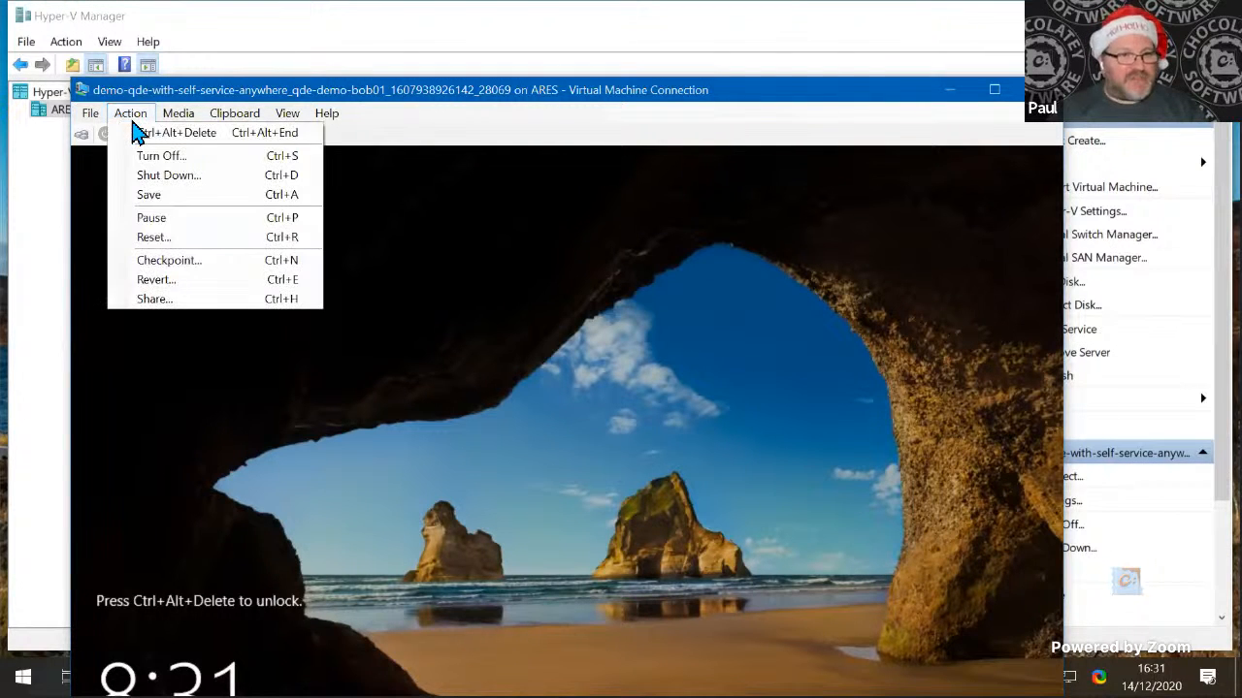
{"action": "left_click", "coordinate": [154, 136]}
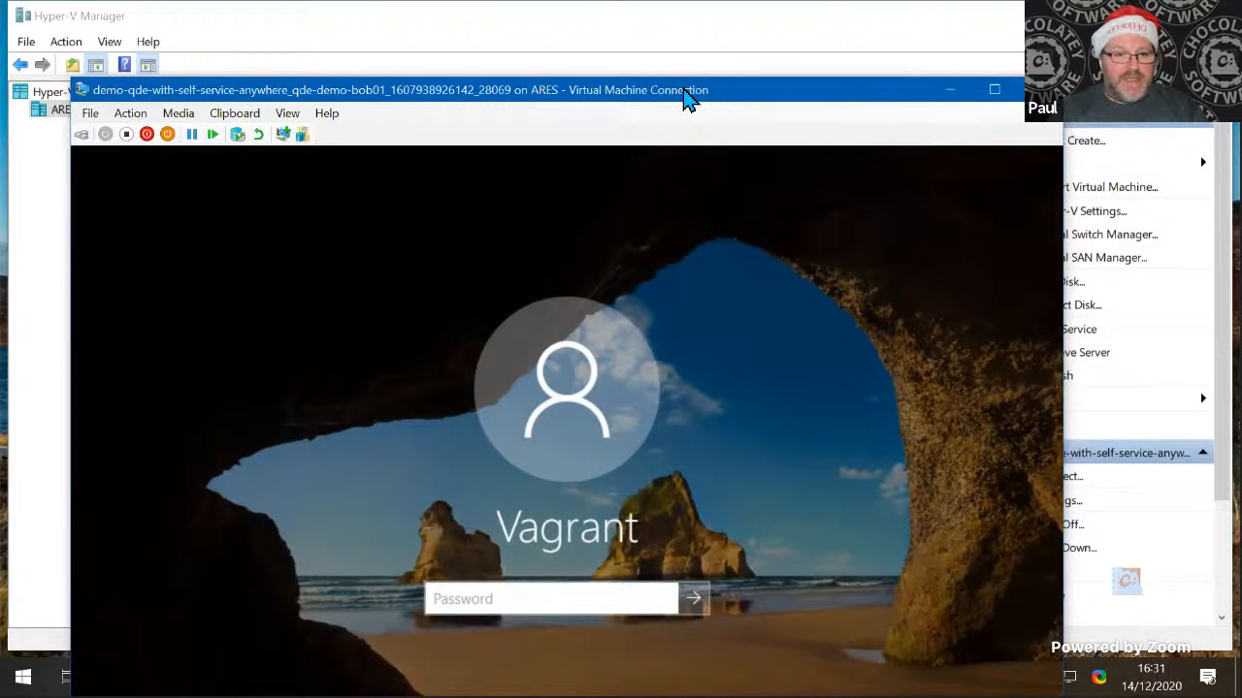
{"action": "double_click", "coordinate": [686, 97]}
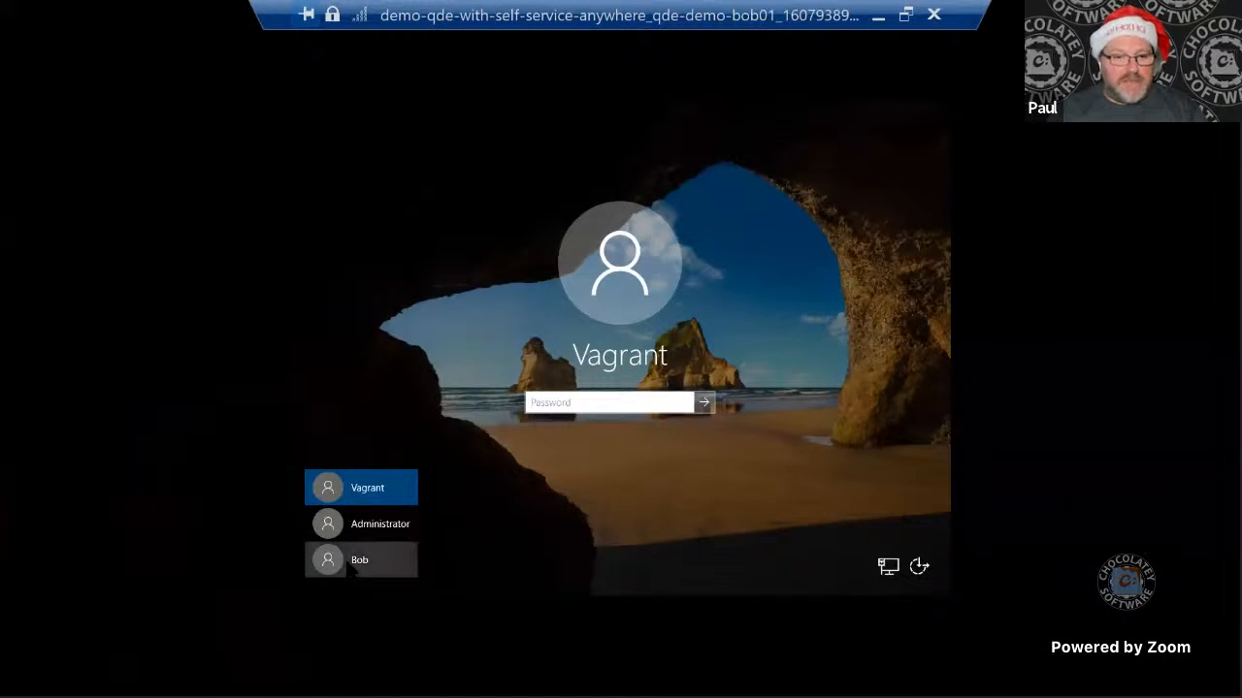
{"action": "left_click", "coordinate": [355, 563]}
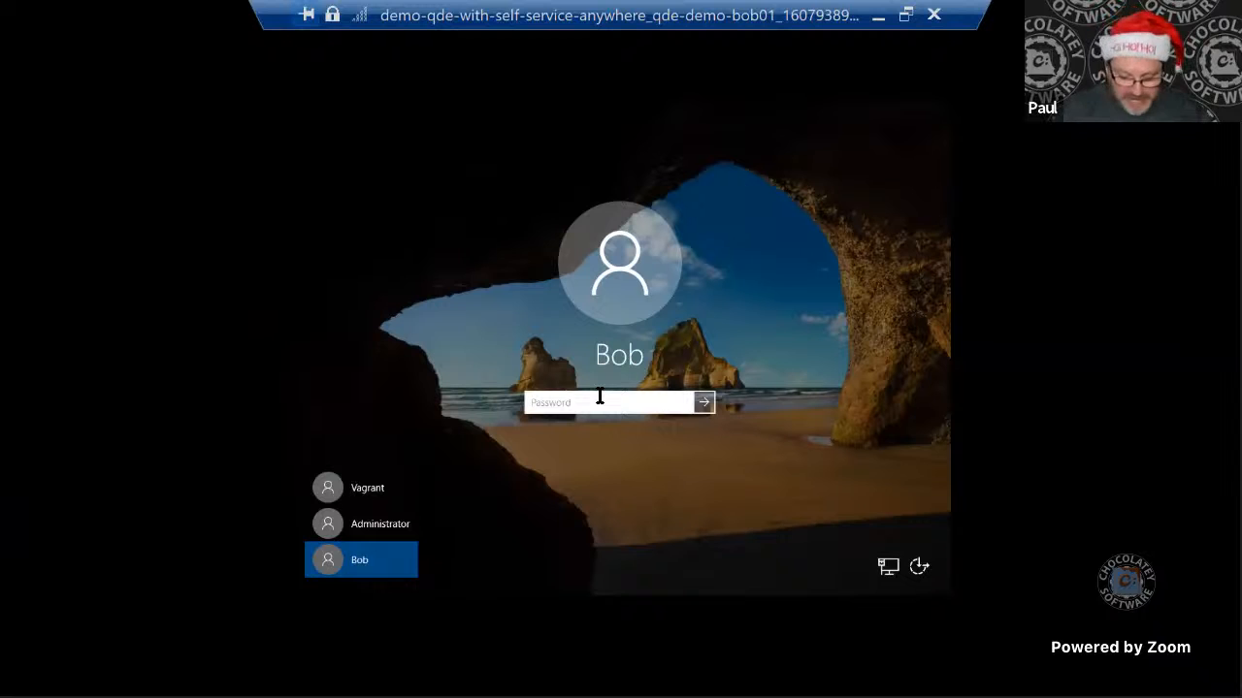
{"action": "type", "text": "•••••••••••"}
{"action": "key", "text": "Return"}
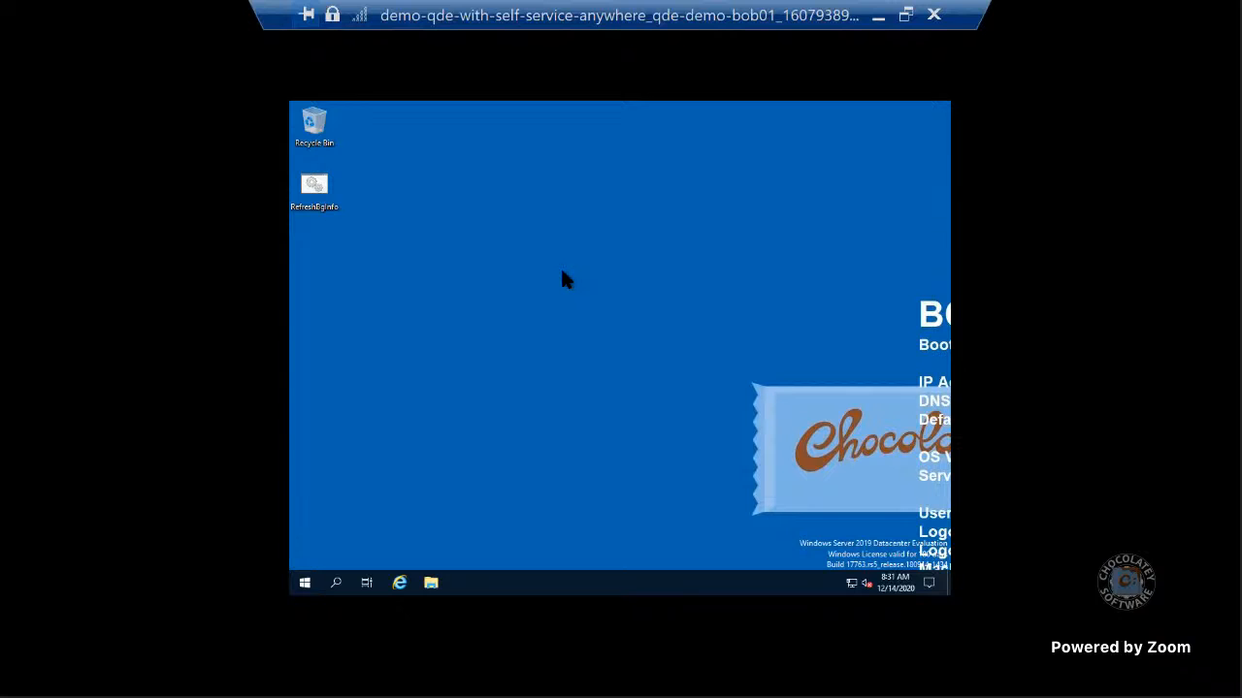
- Leave the current full-screen session and reconnect to the qde-demo-bob01 virtual machine with the desktop size set to its largest, full-screen option
{"action": "left_click", "coordinate": [905, 25]}
{"action": "double_click", "coordinate": [621, 91]}
{"action": "left_click", "coordinate": [906, 16]}
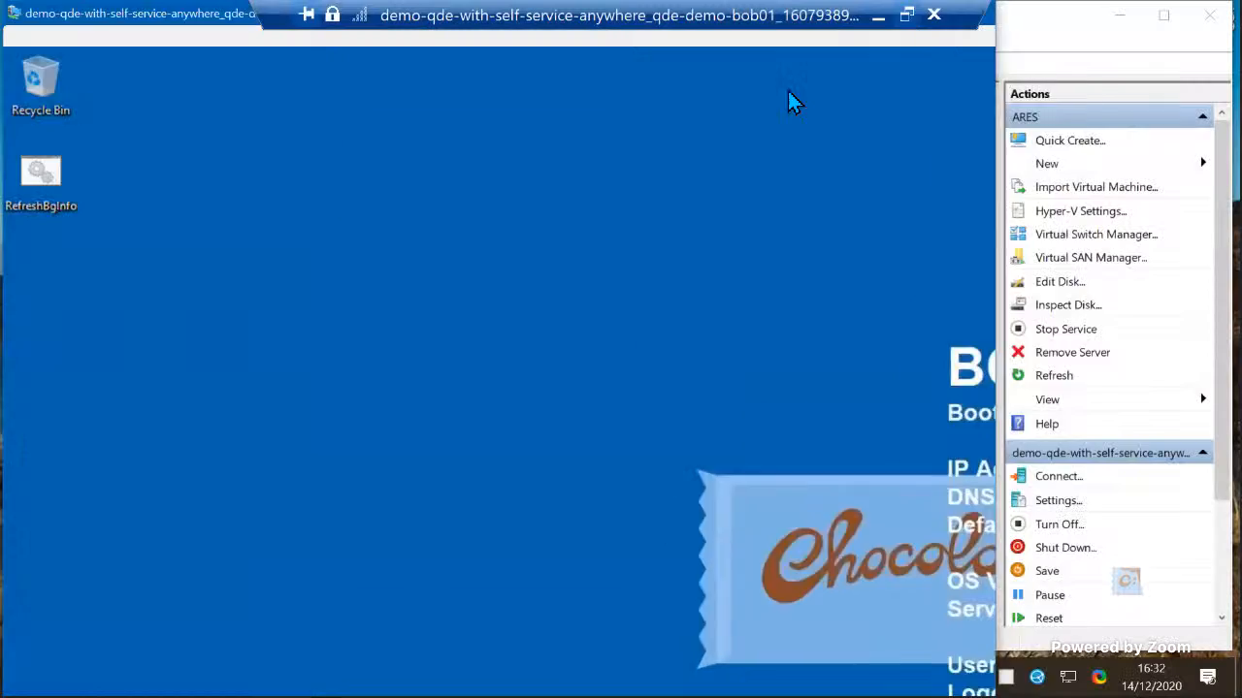
{"action": "left_click", "coordinate": [1070, 80]}
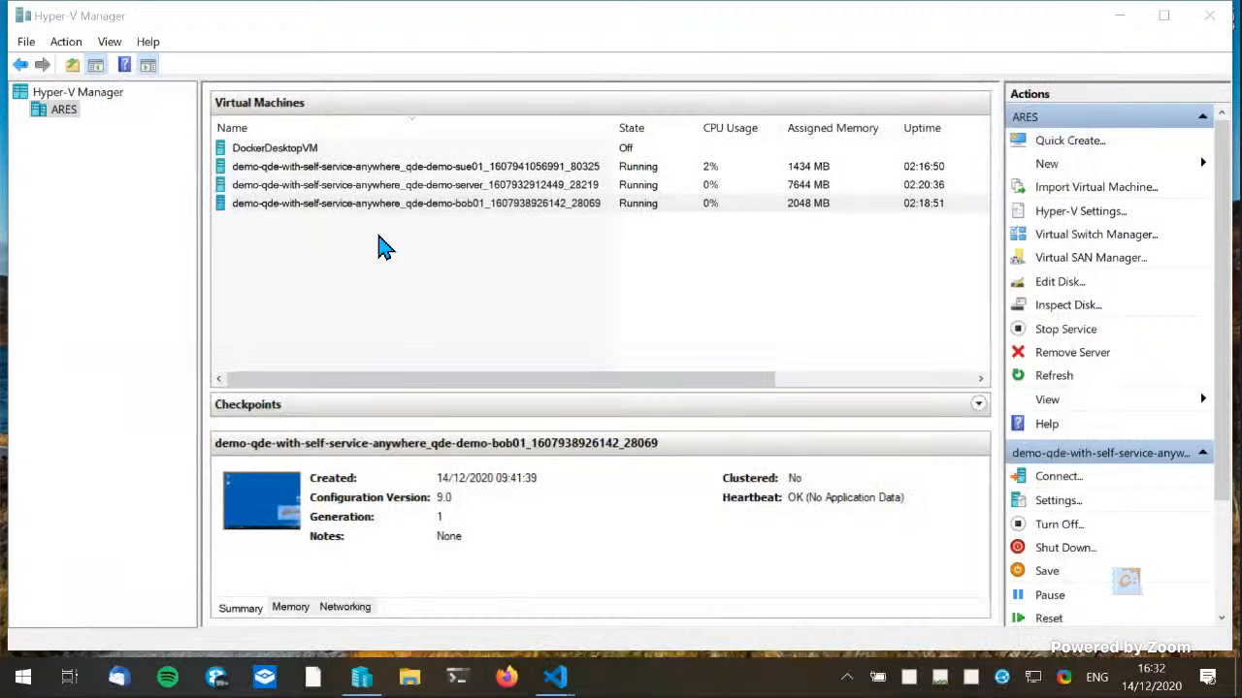
{"action": "left_click", "coordinate": [372, 212]}
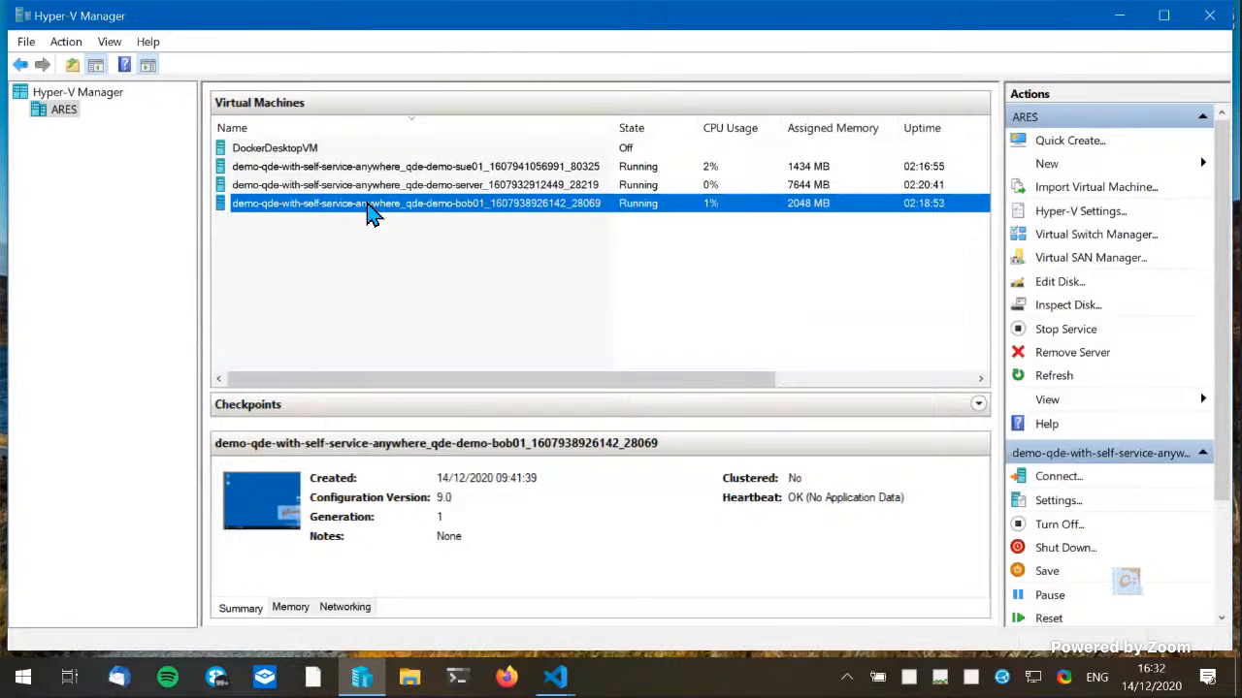
{"action": "double_click", "coordinate": [372, 212]}
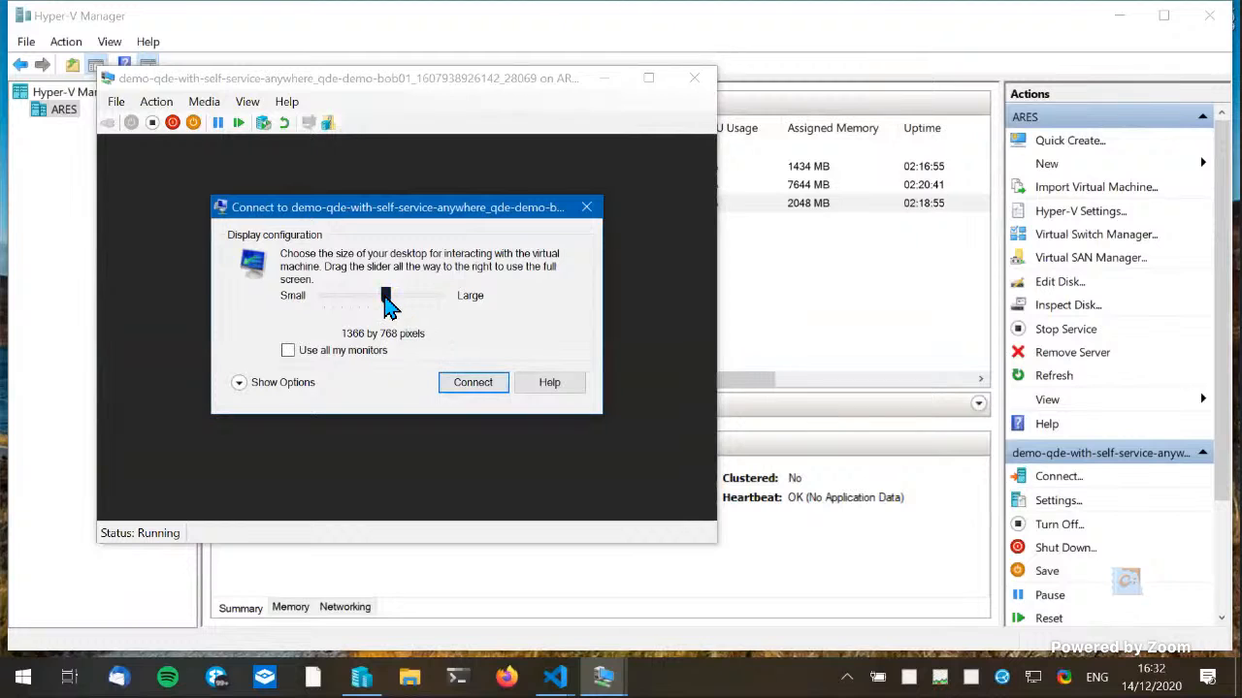
{"action": "left_click_drag", "start_coordinate": [388, 305], "coordinate": [492, 305]}
{"action": "left_click", "coordinate": [472, 384]}
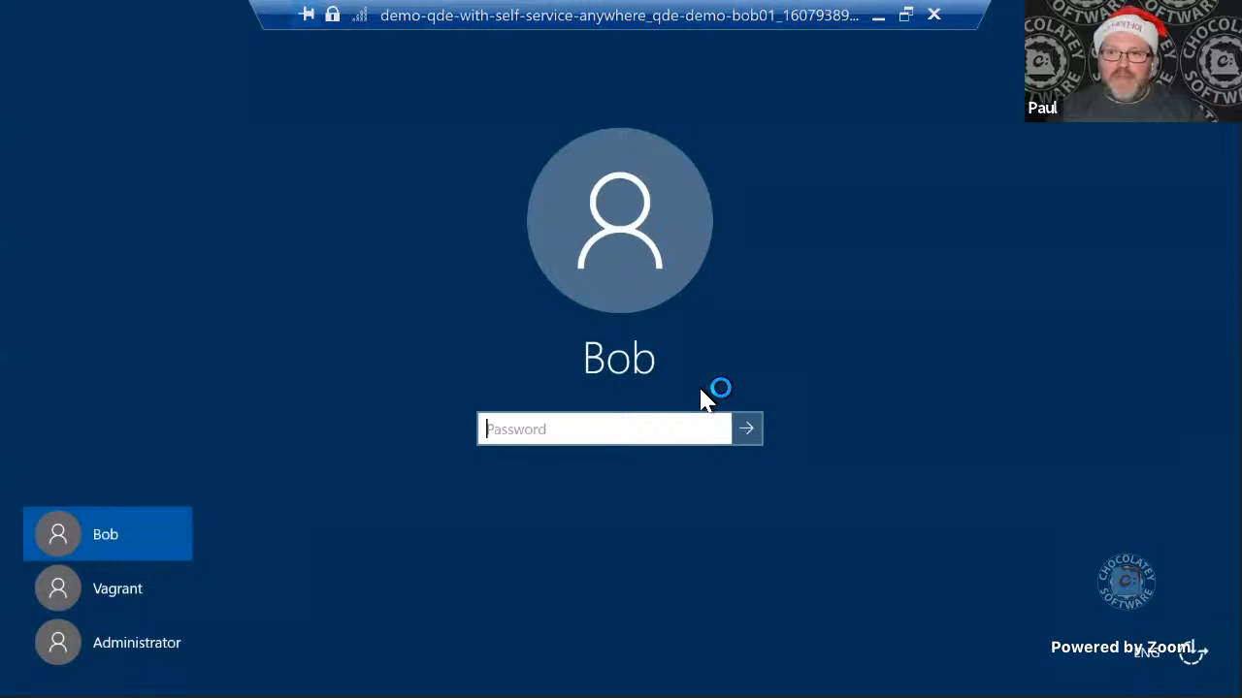
- Sign in to the client user's Windows session with the account password and run the RefreshBgInfo desktop shortcut
{"action": "type", "text": "***********"}
{"action": "key", "text": "Return"}
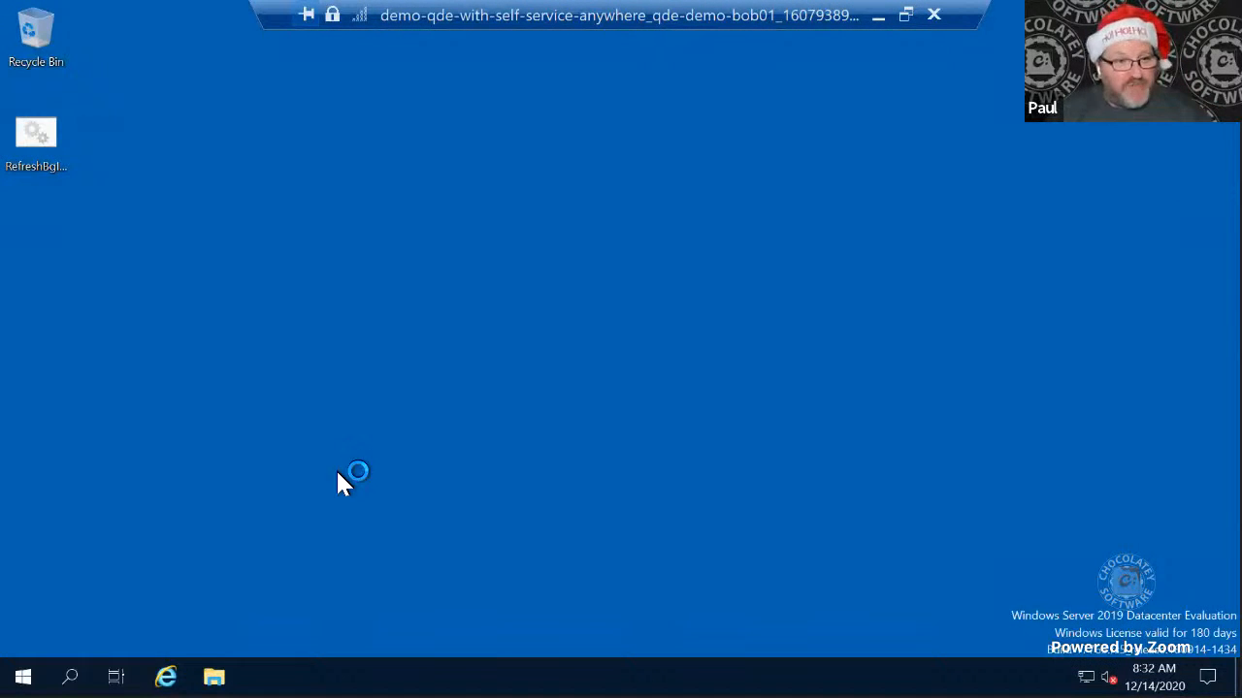
{"action": "double_click", "coordinate": [38, 162]}
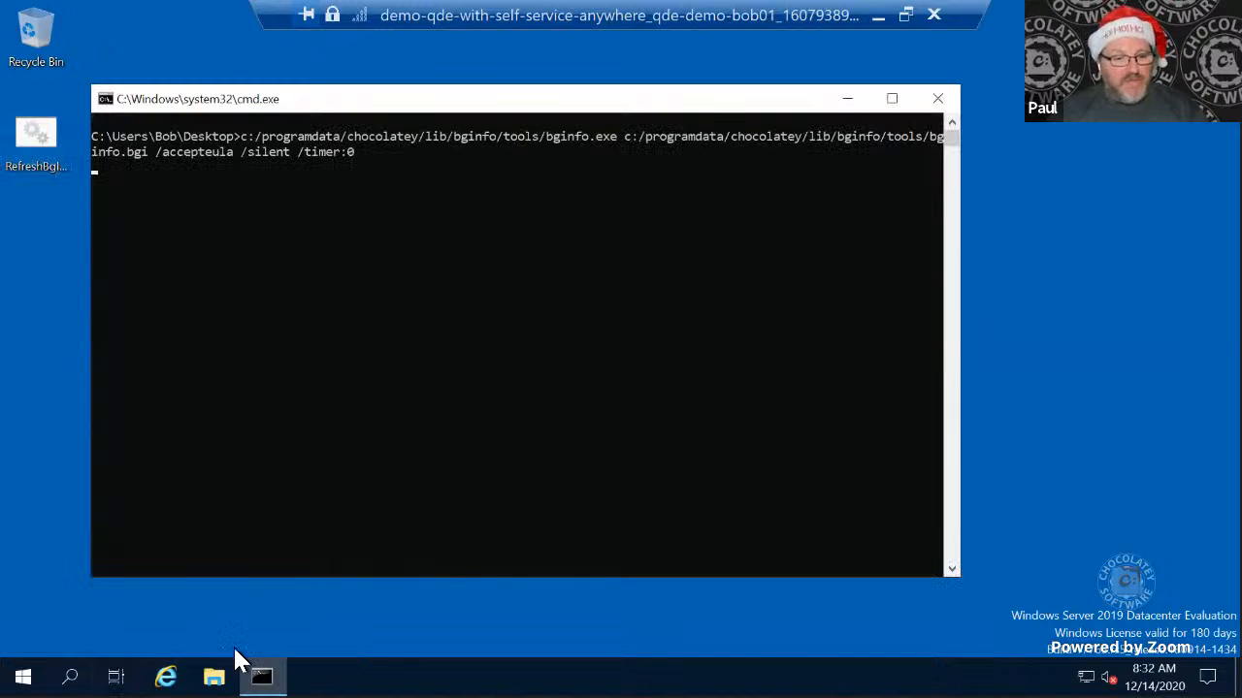
- Try to run This-Is-Not-Malware from C:\assets\packages and decline the User Account Control elevation request
{"action": "left_click", "coordinate": [213, 676]}
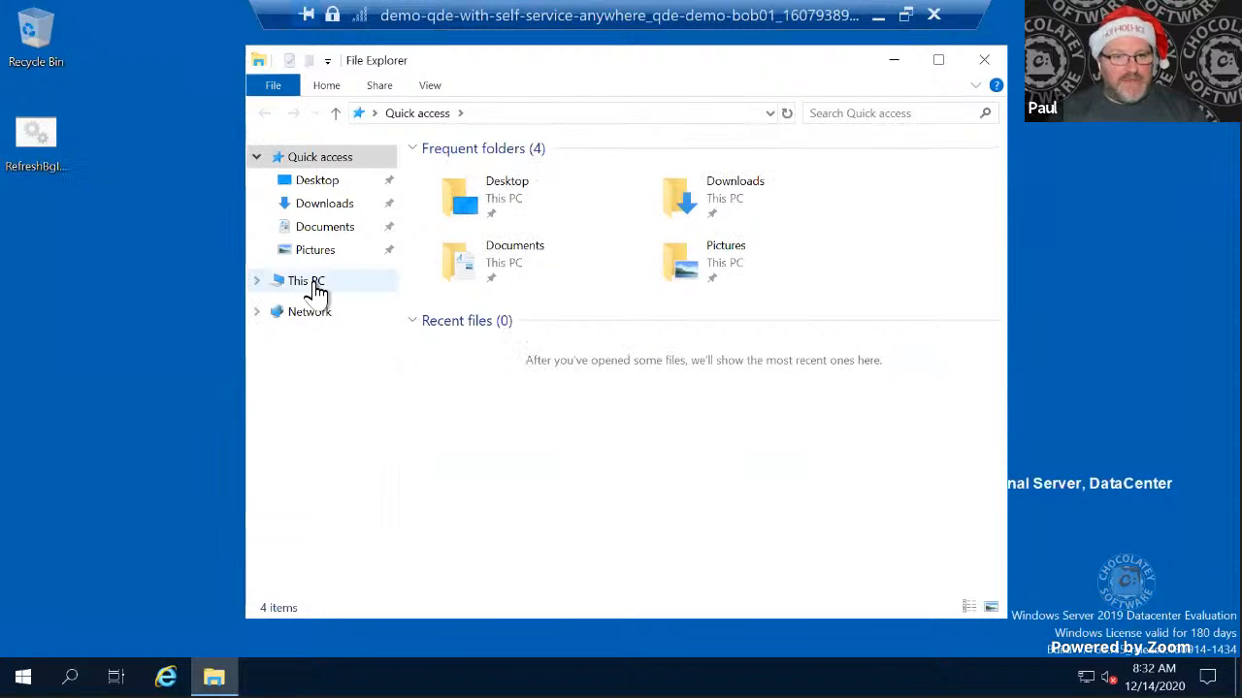
{"action": "left_click", "coordinate": [308, 283]}
{"action": "double_click", "coordinate": [771, 455]}
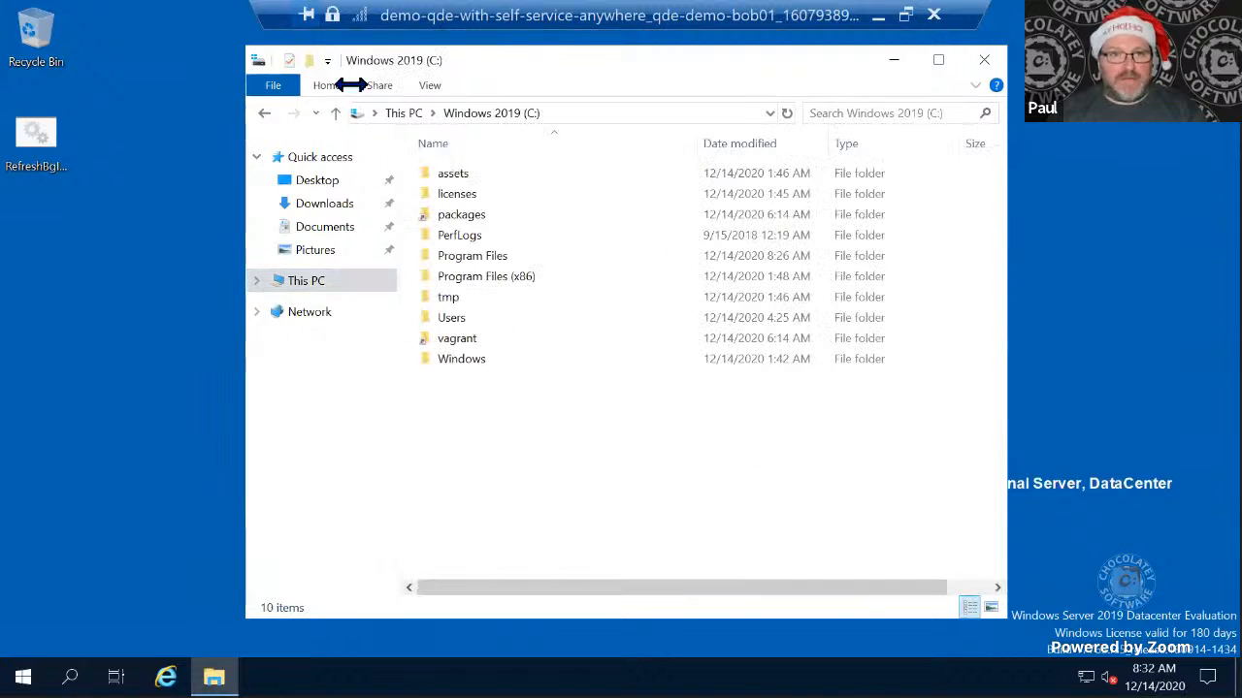
{"action": "double_click", "coordinate": [487, 179]}
{"action": "double_click", "coordinate": [488, 196]}
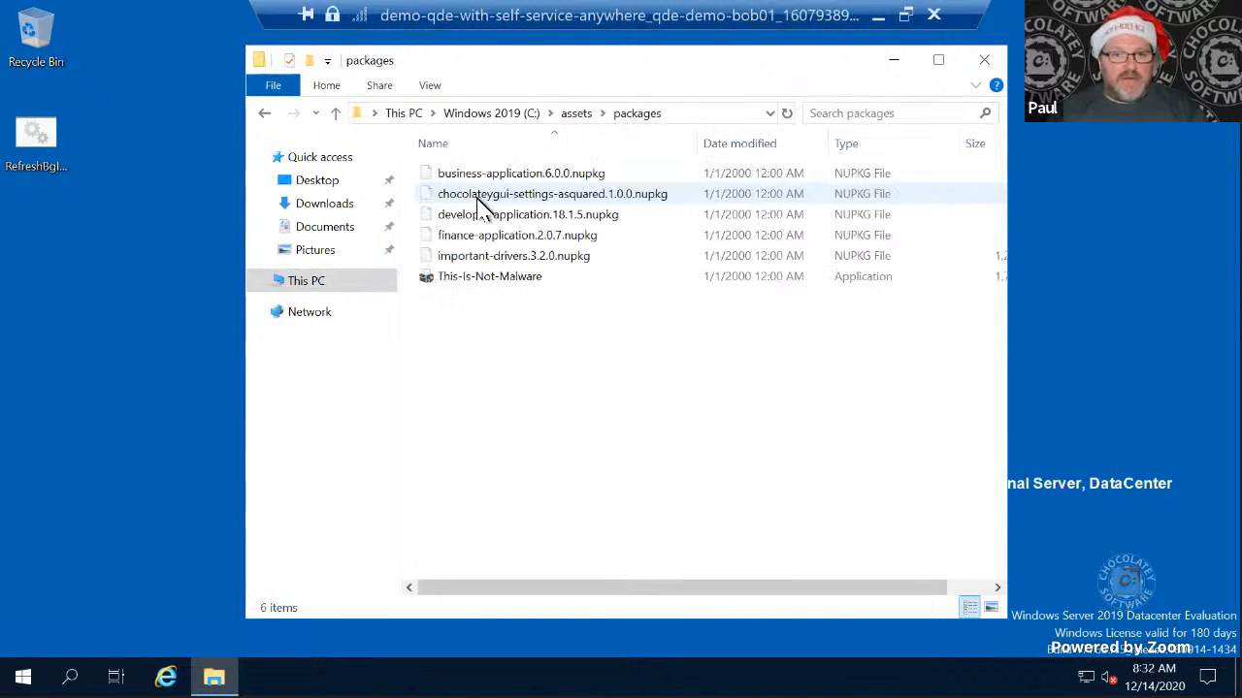
{"action": "double_click", "coordinate": [507, 280]}
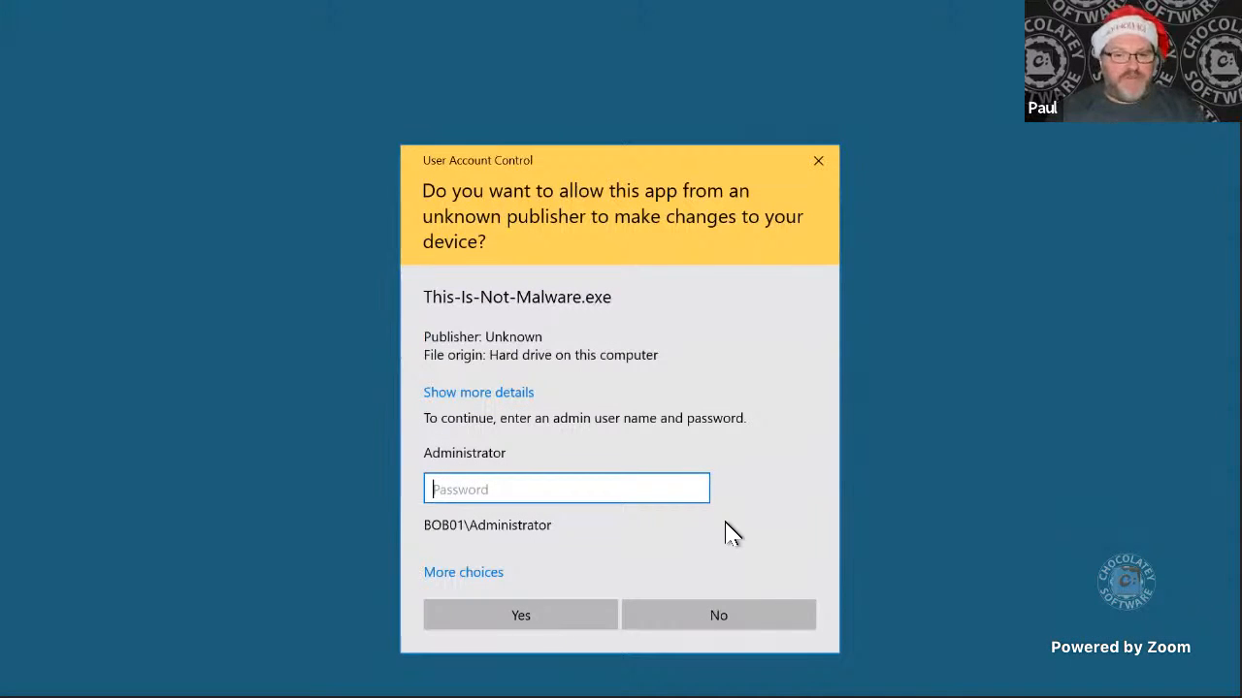
{"action": "left_click", "coordinate": [718, 615]}
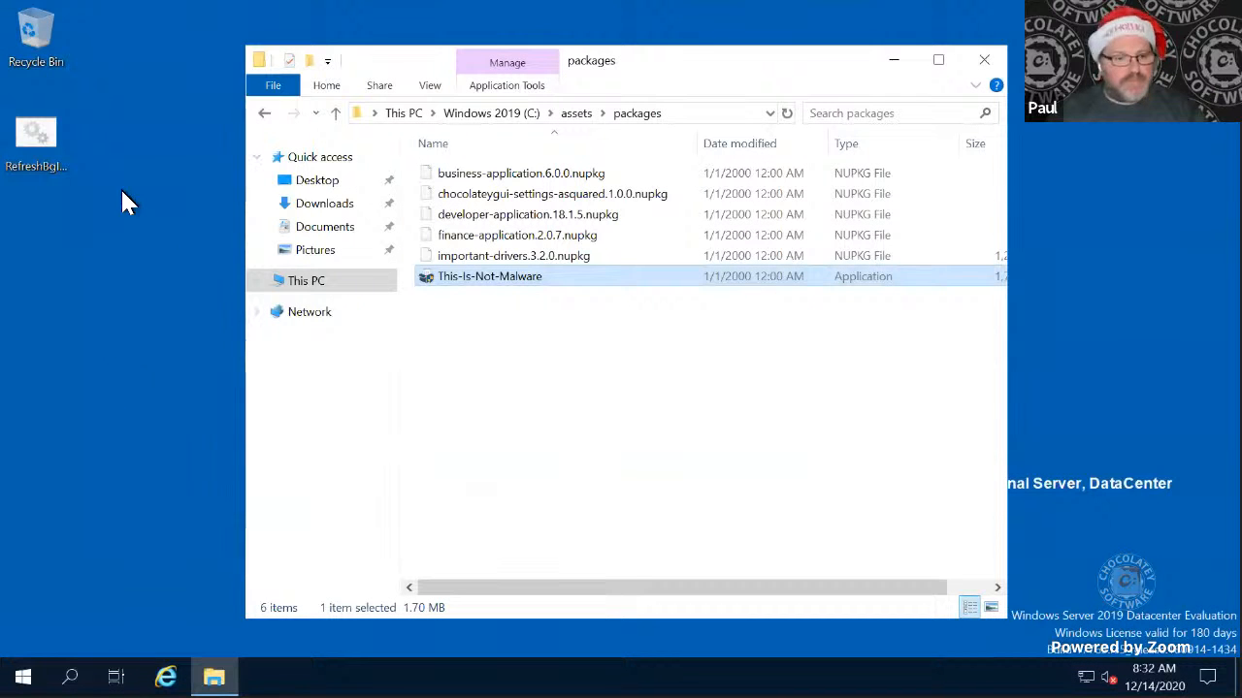
- Launch Chocolatey GUI, try to uninstall the 7-Zip (Install) package, and list the packages in the chocolatey source
{"action": "key", "text": "super"}
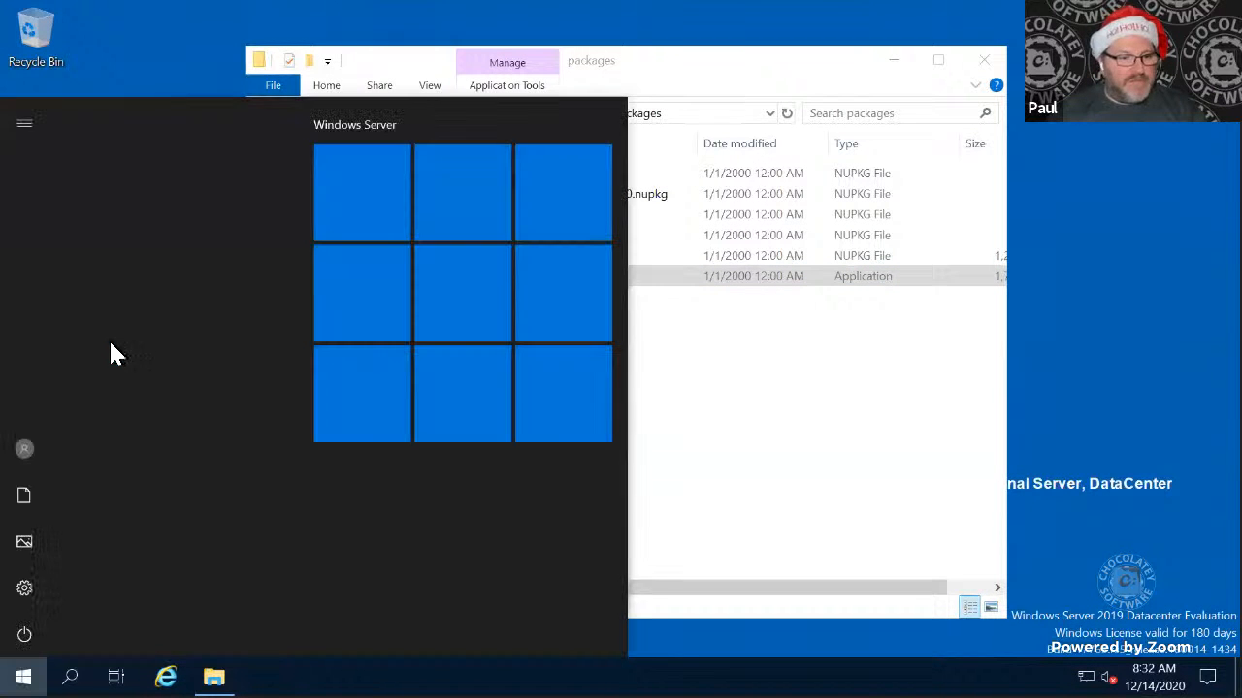
{"action": "left_click", "coordinate": [131, 295]}
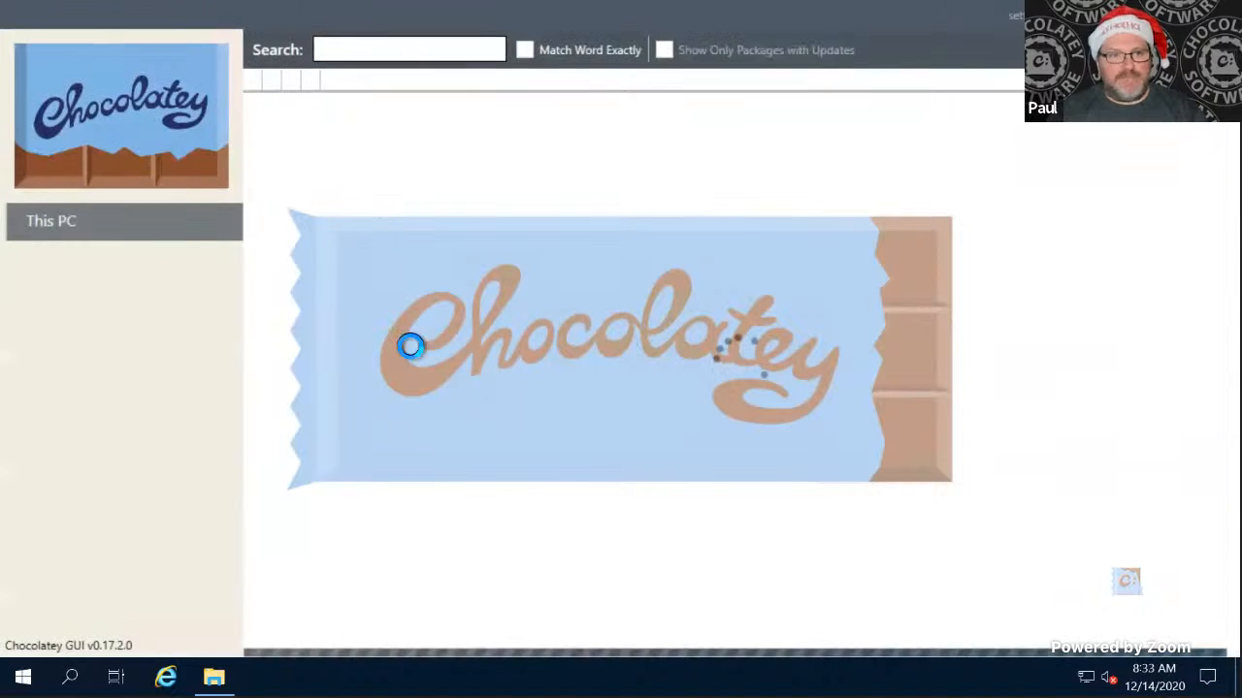
{"action": "left_click", "coordinate": [342, 108]}
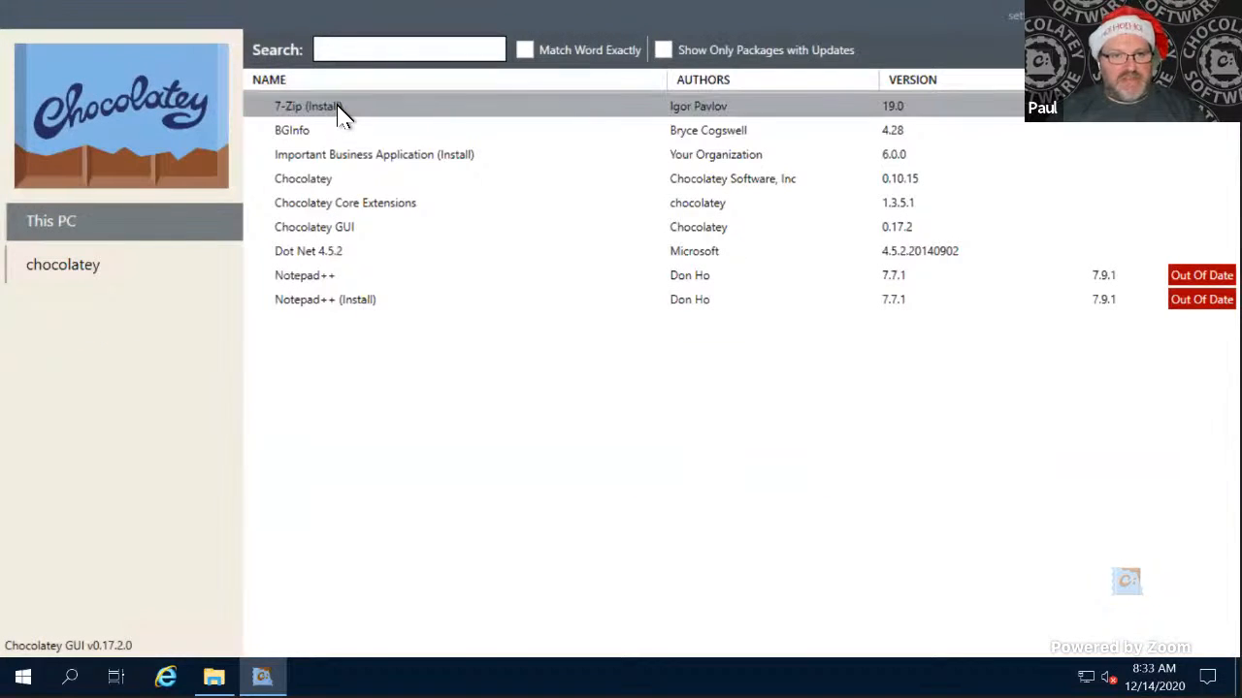
{"action": "right_click", "coordinate": [341, 108]}
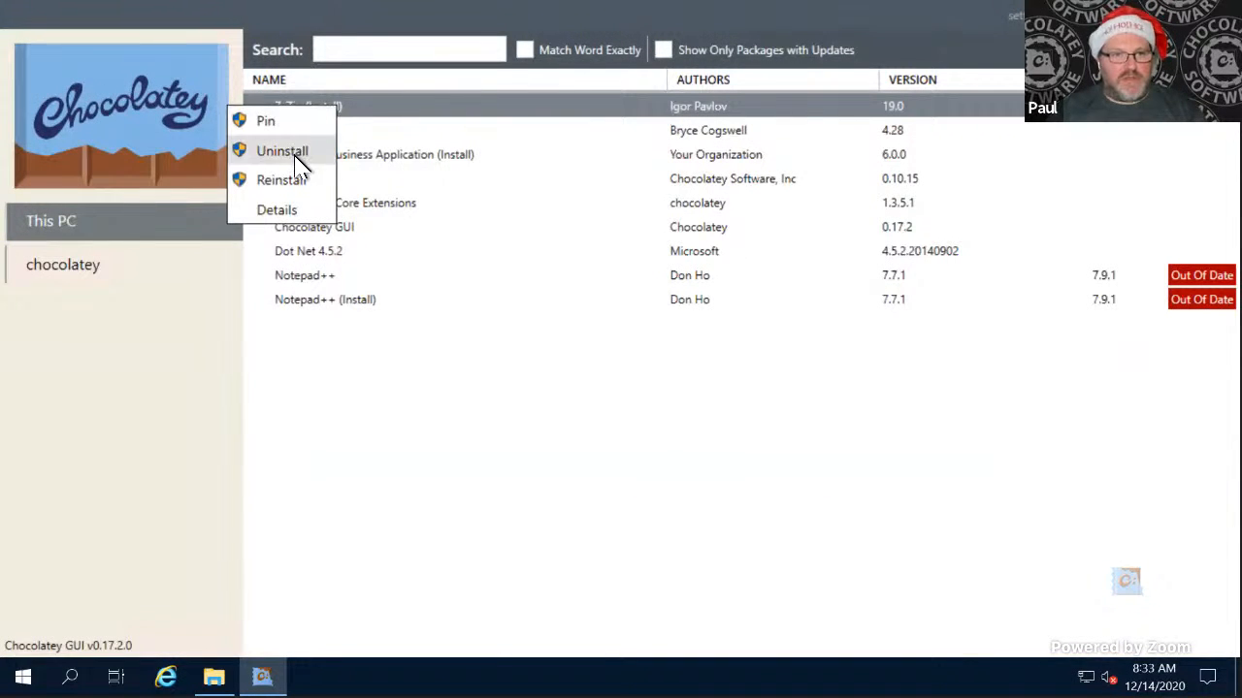
{"action": "left_click", "coordinate": [555, 324]}
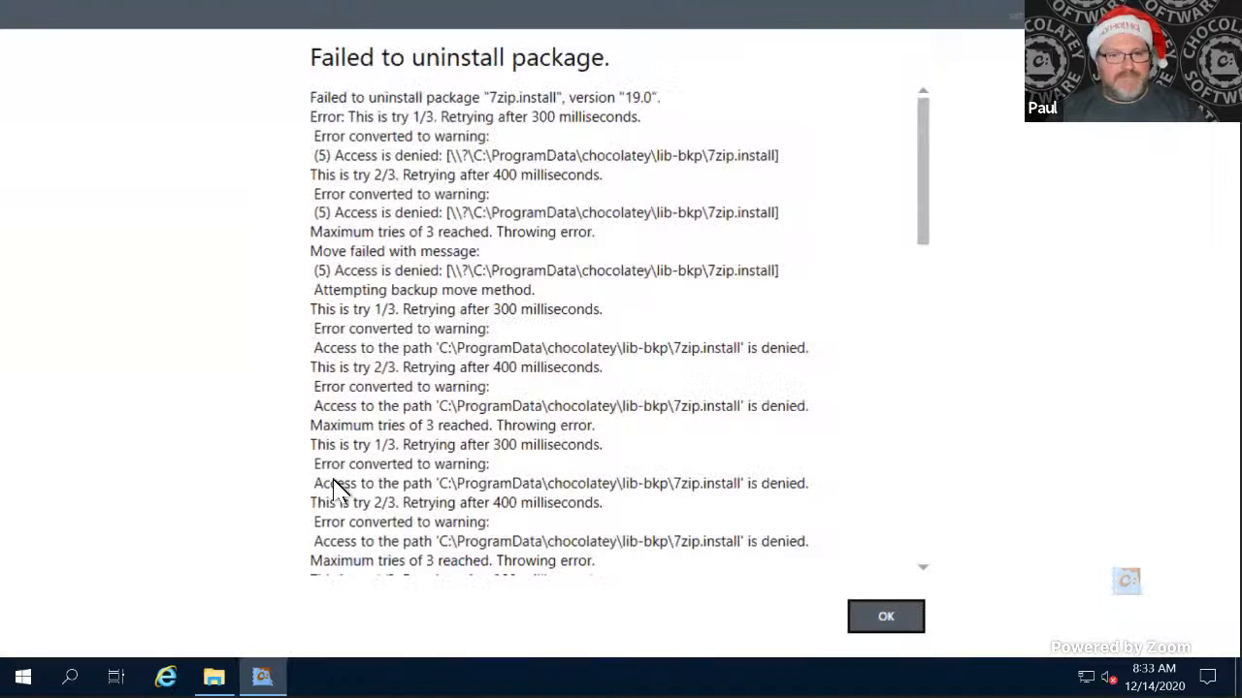
{"action": "left_click", "coordinate": [887, 623]}
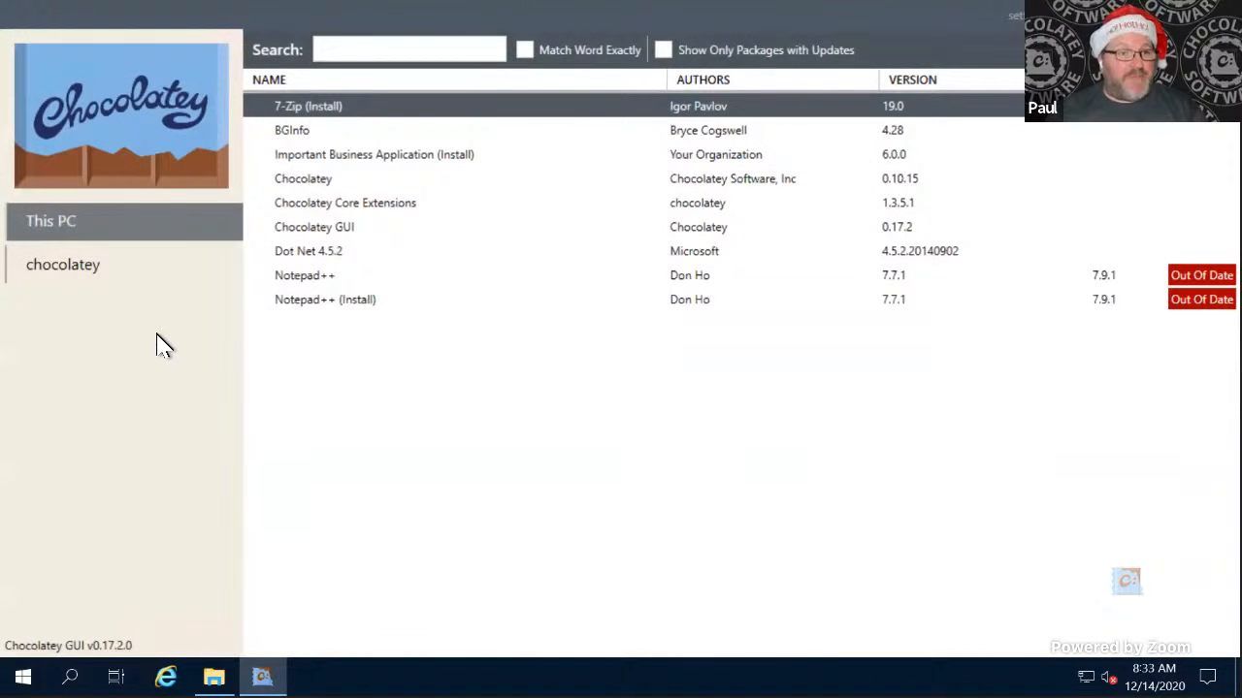
{"action": "left_click", "coordinate": [109, 268]}
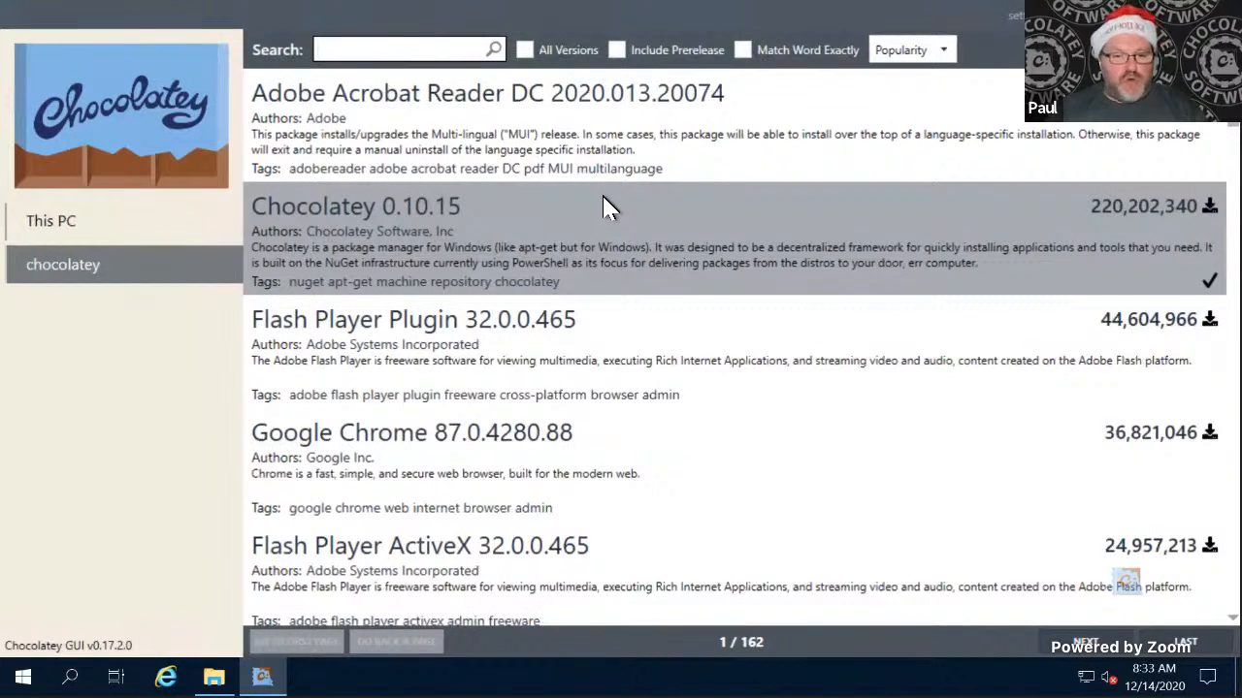
- Switch to PowerShell on the server desktop and run the .\ConfigureChocolateyAgentOnBob01.ps1 script
{"action": "key", "text": "ctrl+Left"}
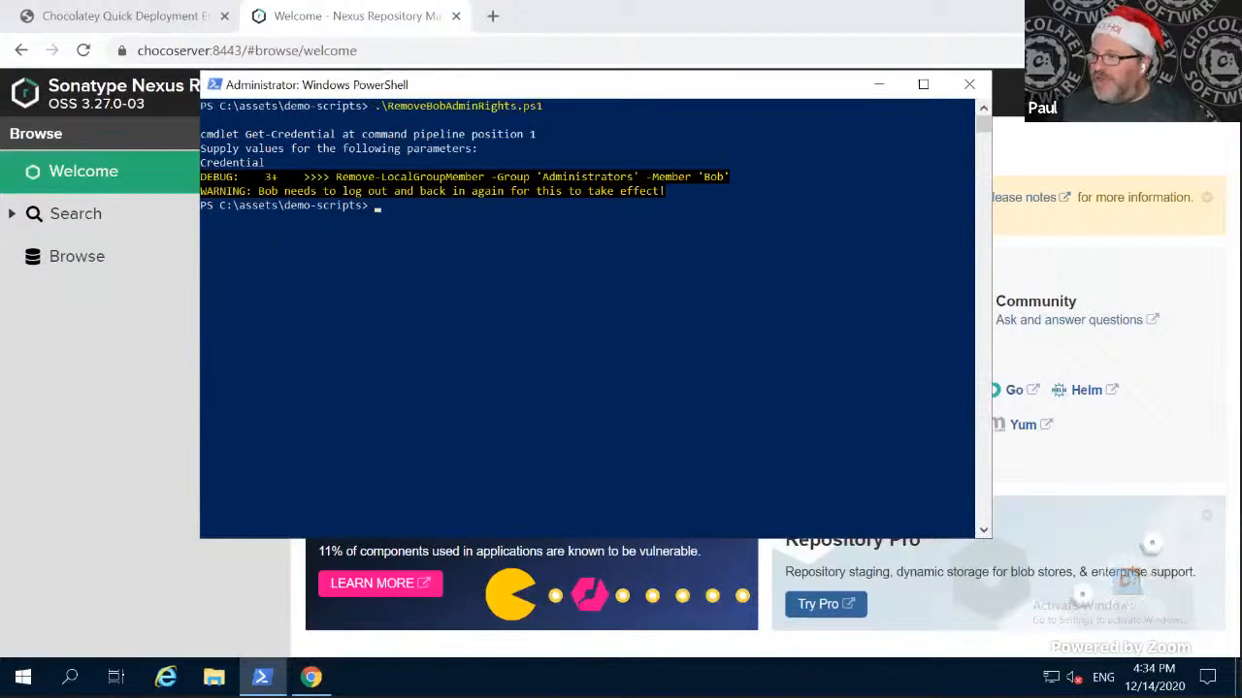
{"action": "left_click", "coordinate": [562, 460]}
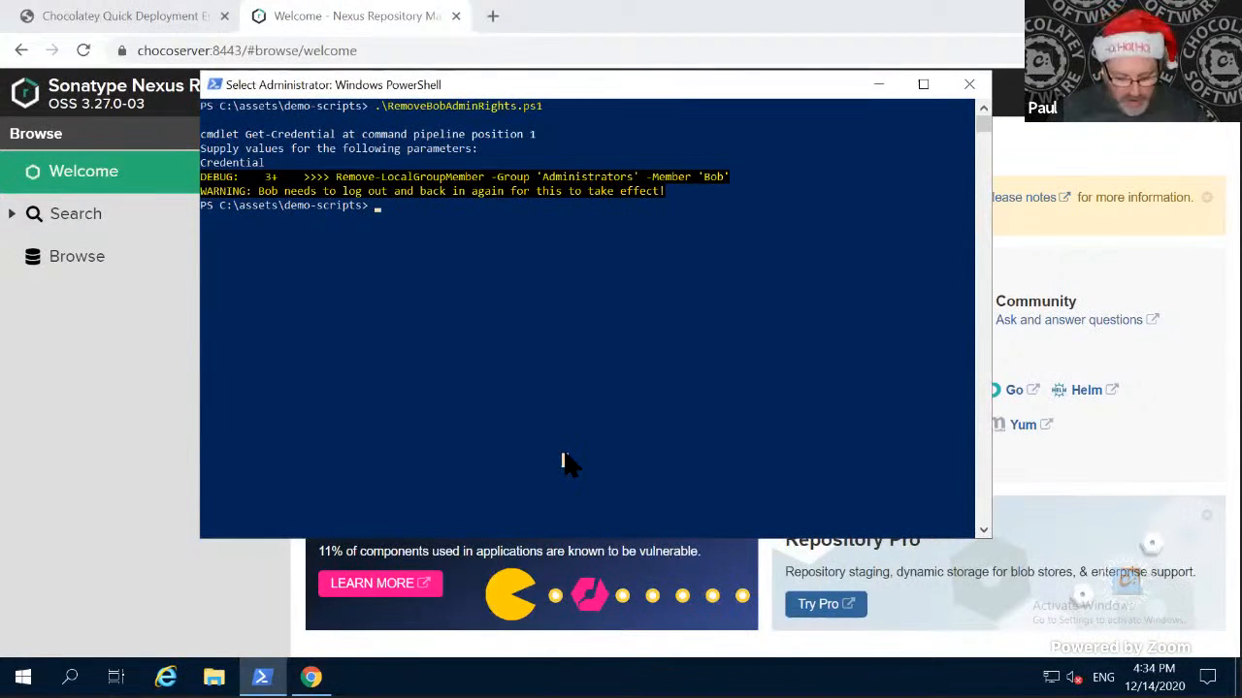
{"action": "type", "text": "conf"}
{"action": "key", "text": "Tab"}
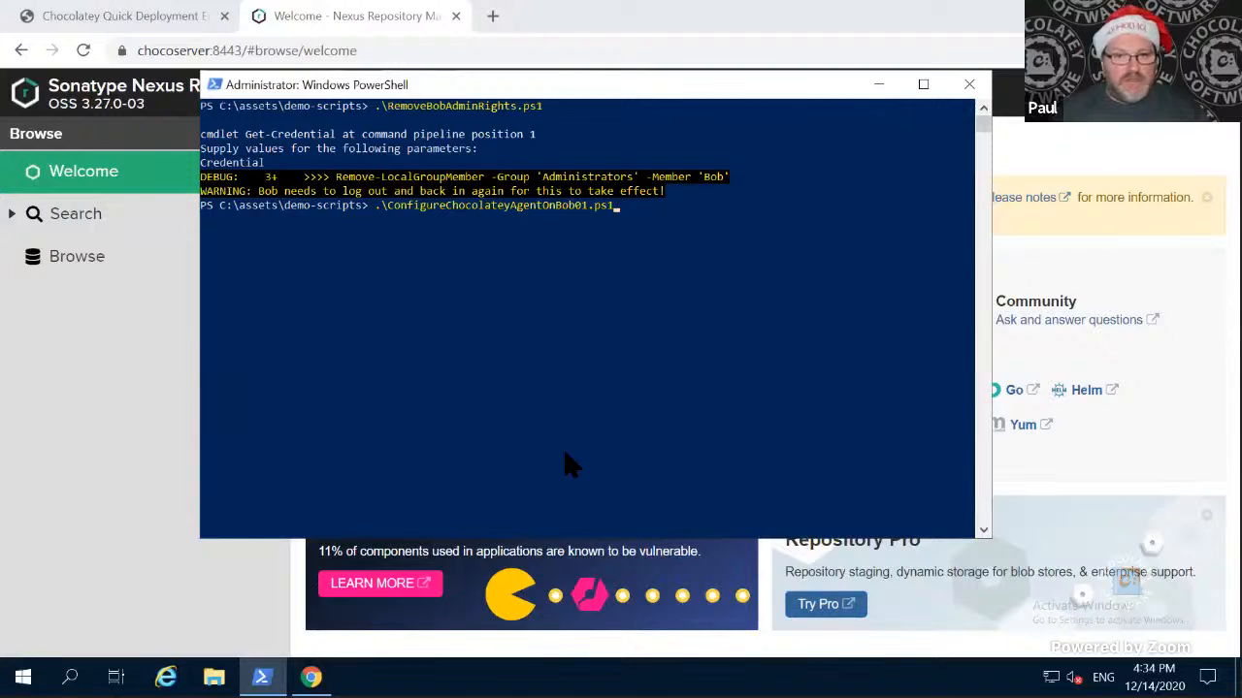
{"action": "key", "text": "Return"}
- Supply the account user name and password in the PowerShell credential request and submit them
{"action": "type", "text": "vag"}
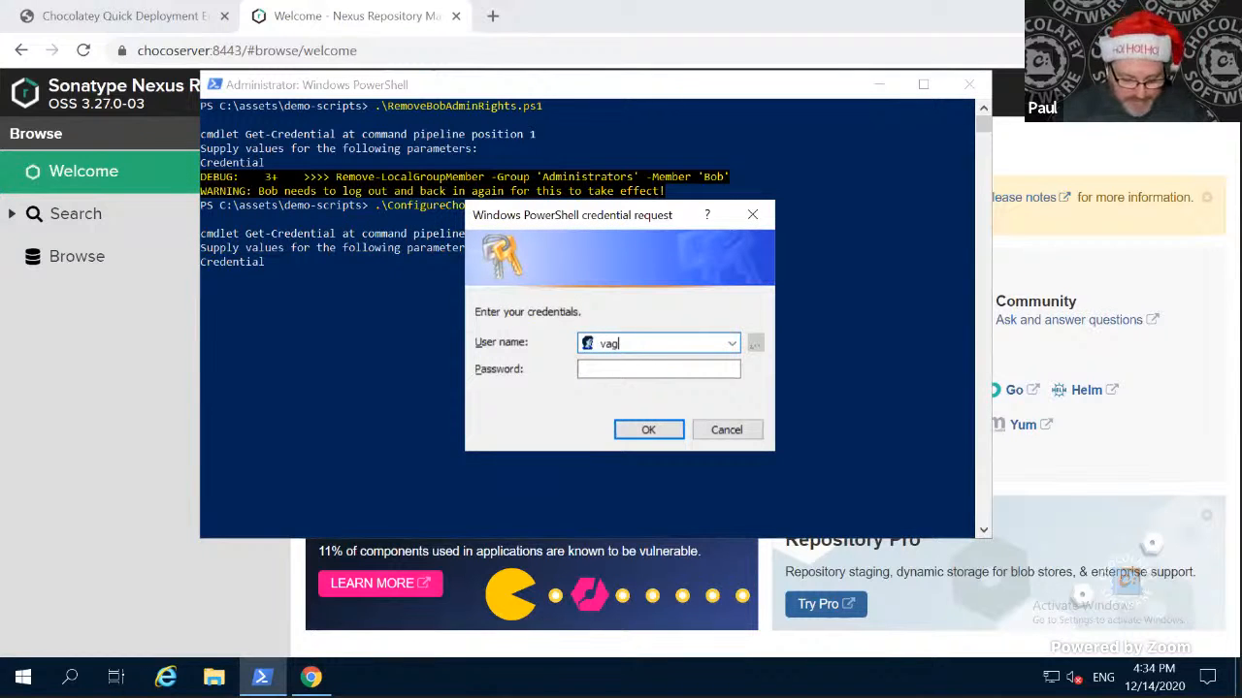
{"action": "type", "text": "rant"}
{"action": "key", "text": "Tab"}
{"action": "type", "text": "vagr"}
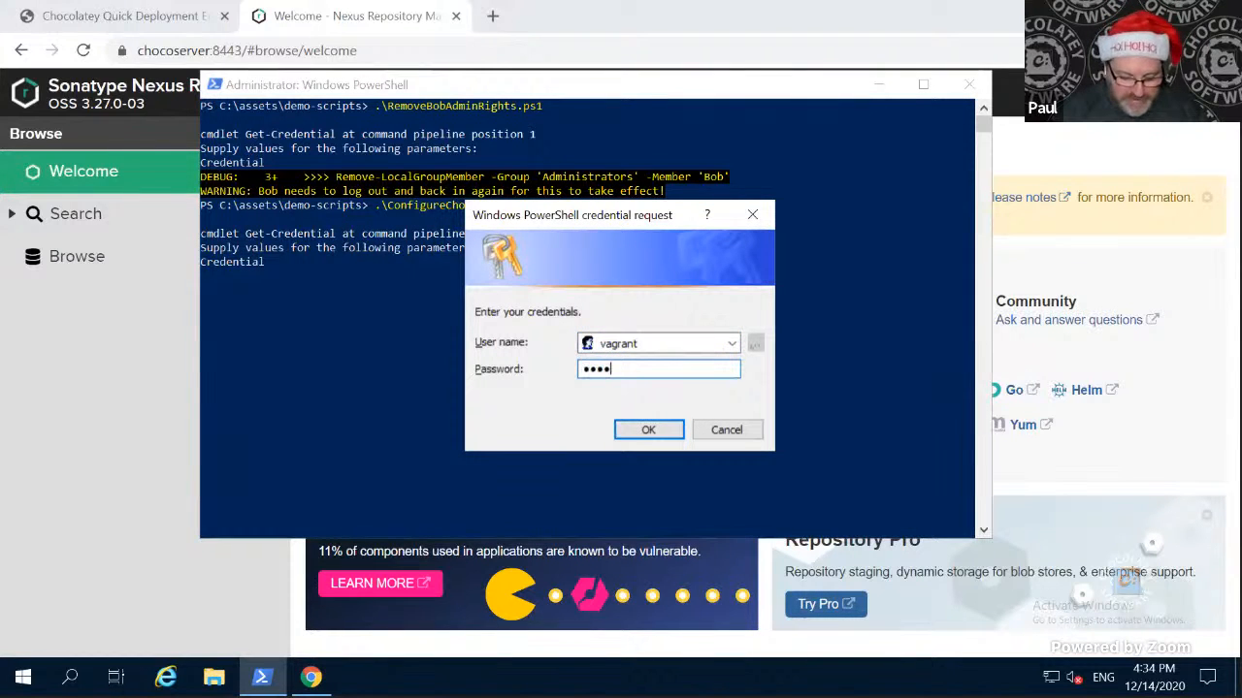
{"action": "type", "text": "ant"}
{"action": "key", "text": "Return"}
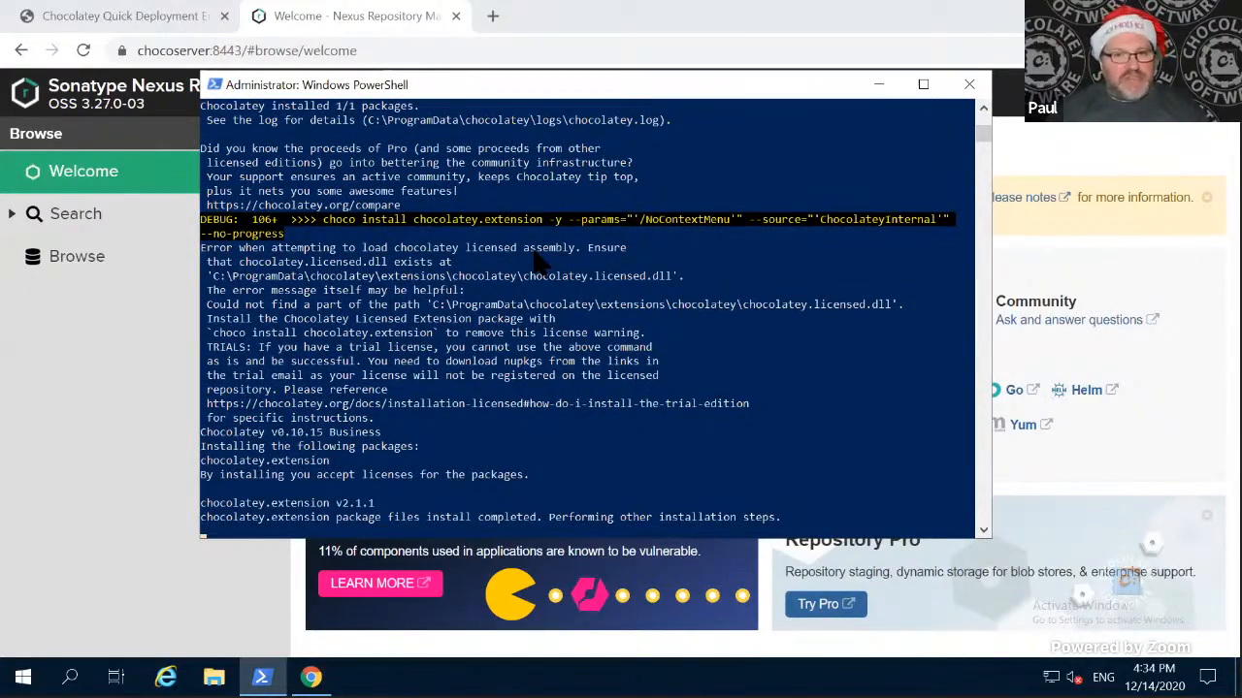
- Examine the agent configuration script's output, from the client setup download to the Chocolatey configuration, source and license commands
{"action": "scroll", "coordinate": [538, 262], "scroll_direction": "up", "scroll_amount": 10}
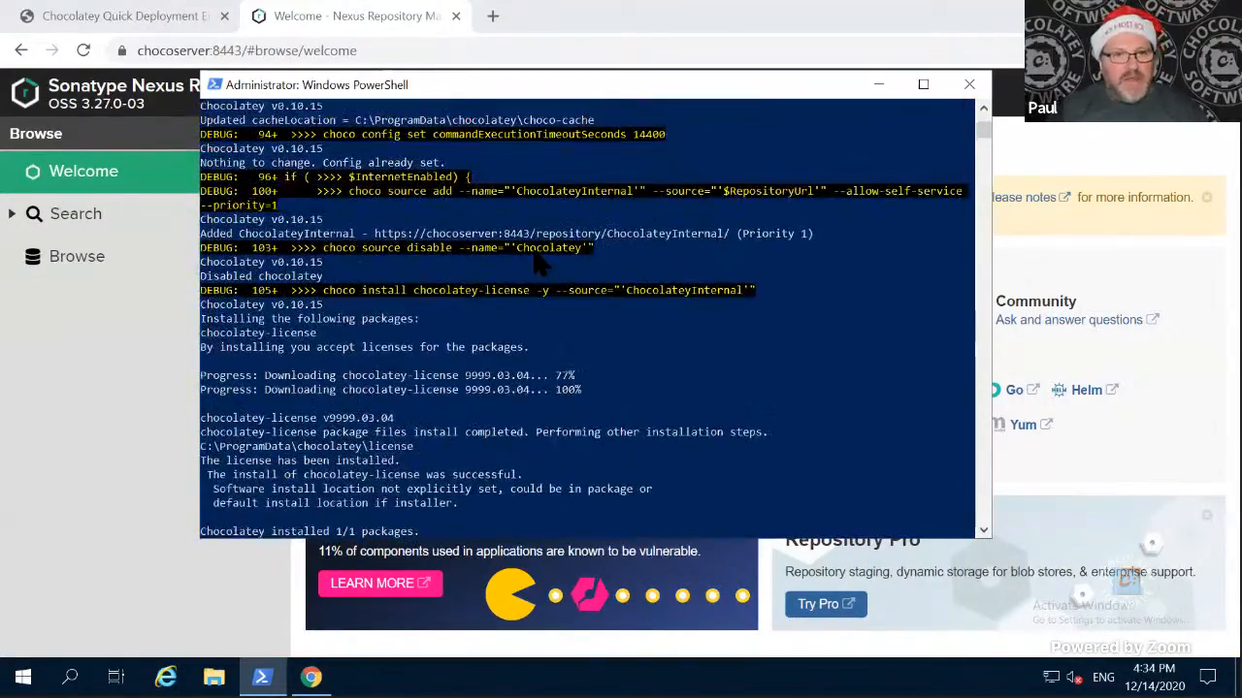
{"action": "scroll", "coordinate": [535, 251], "scroll_direction": "up", "scroll_amount": 15}
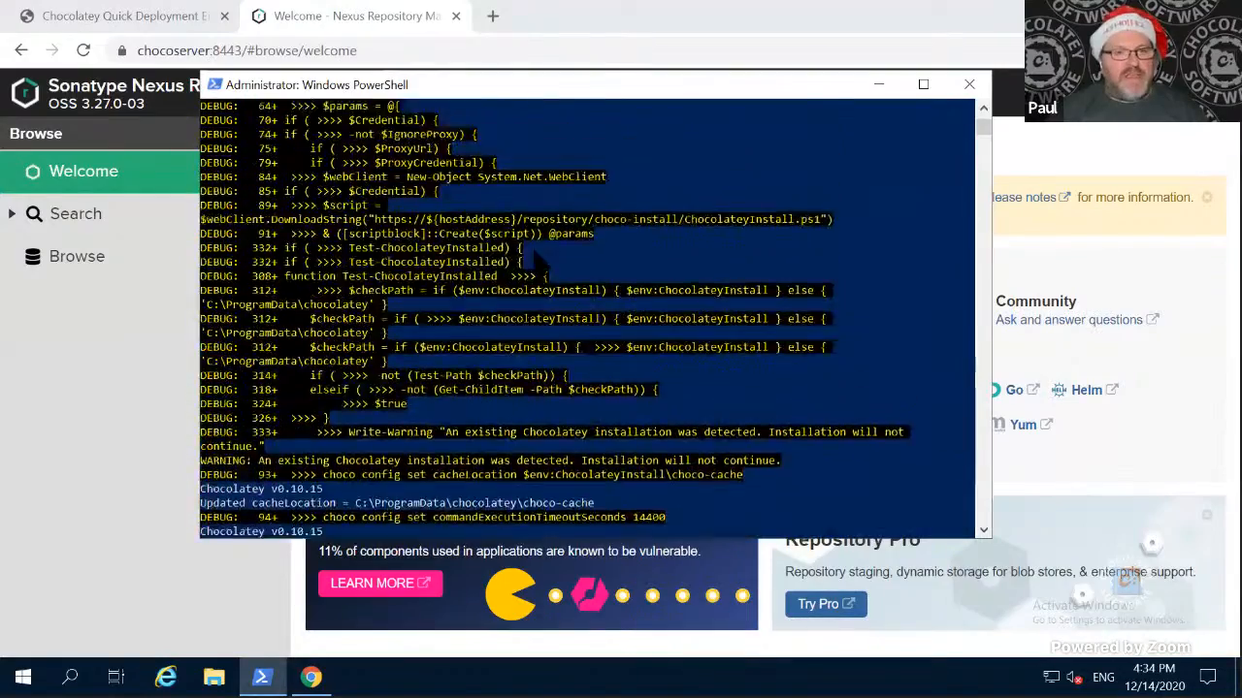
{"action": "scroll", "coordinate": [538, 260], "scroll_direction": "up", "scroll_amount": 3}
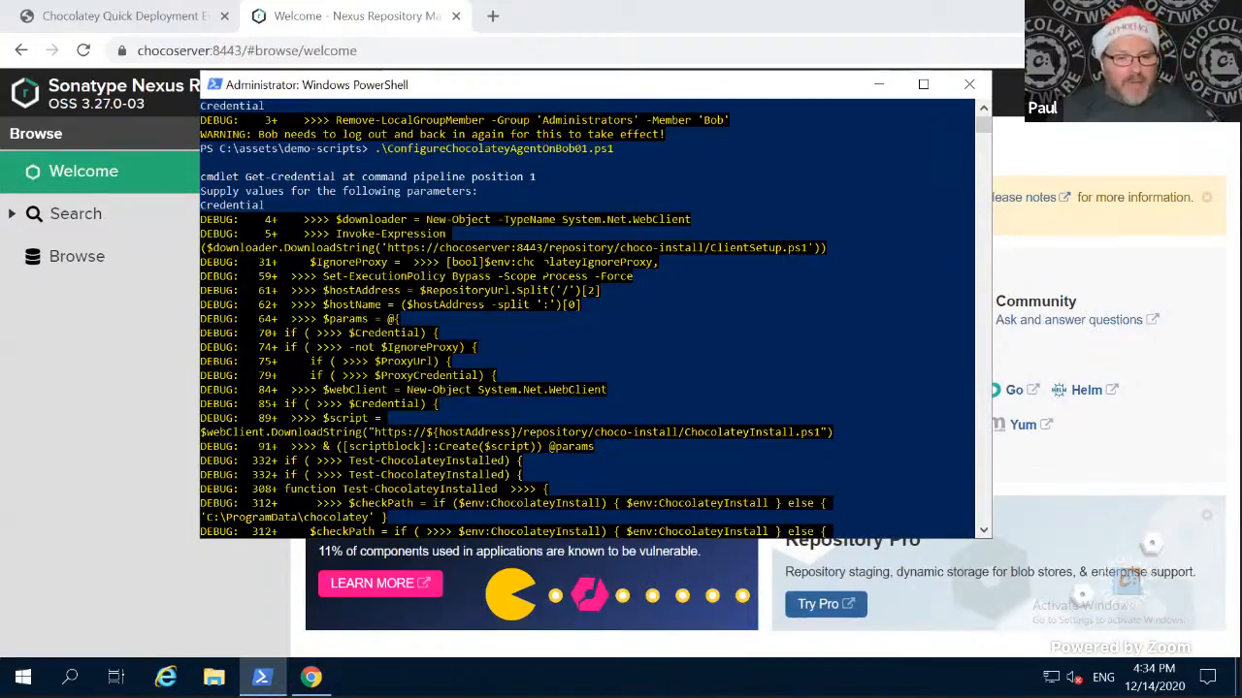
{"action": "scroll", "coordinate": [540, 264], "scroll_direction": "down", "scroll_amount": 1}
{"action": "scroll", "coordinate": [540, 264], "scroll_direction": "down", "scroll_amount": 3}
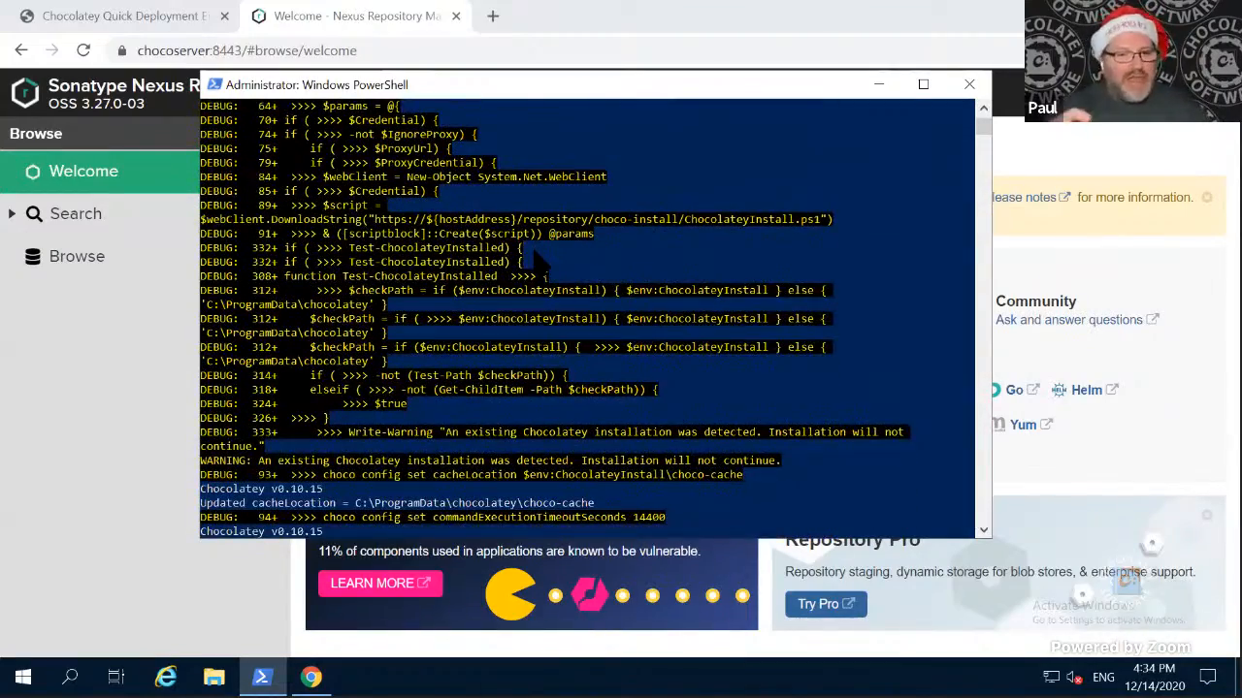
- Examine the rest of the configuration script's output, covering the license, extension and agent installs and the background service settings
{"action": "scroll", "coordinate": [541, 264], "scroll_direction": "down", "scroll_amount": 2}
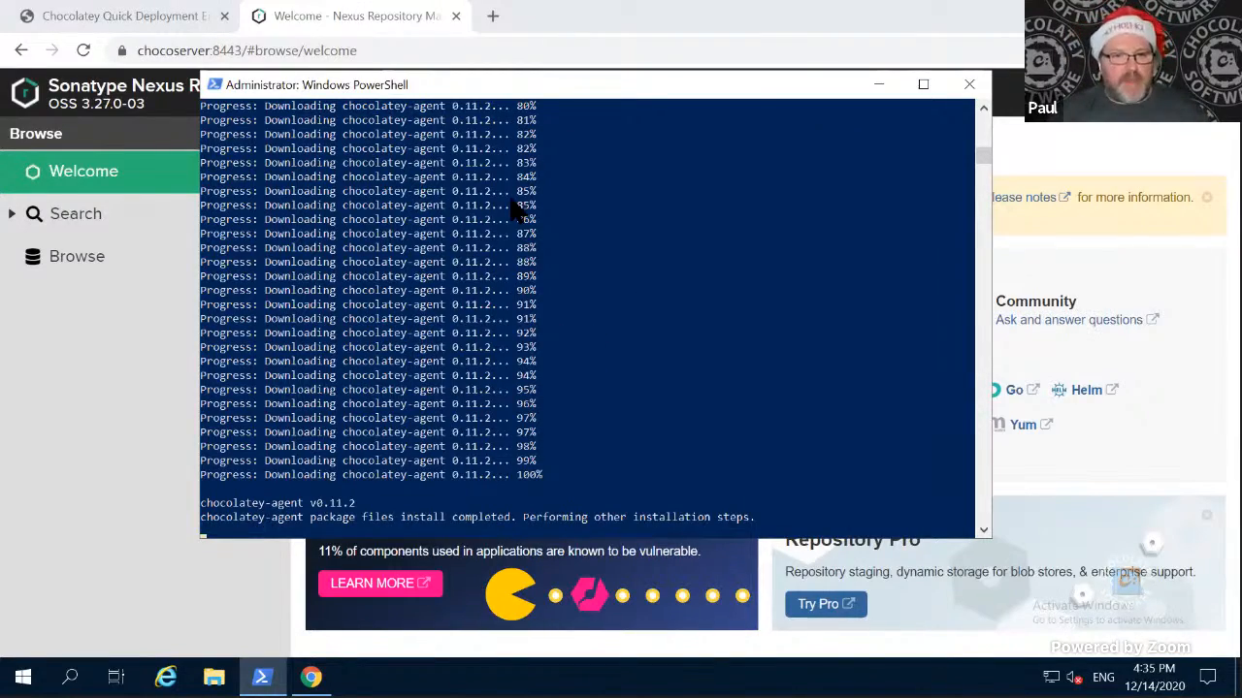
{"action": "scroll", "coordinate": [512, 206], "scroll_direction": "up", "scroll_amount": 20}
{"action": "scroll", "coordinate": [512, 205], "scroll_direction": "up", "scroll_amount": 20}
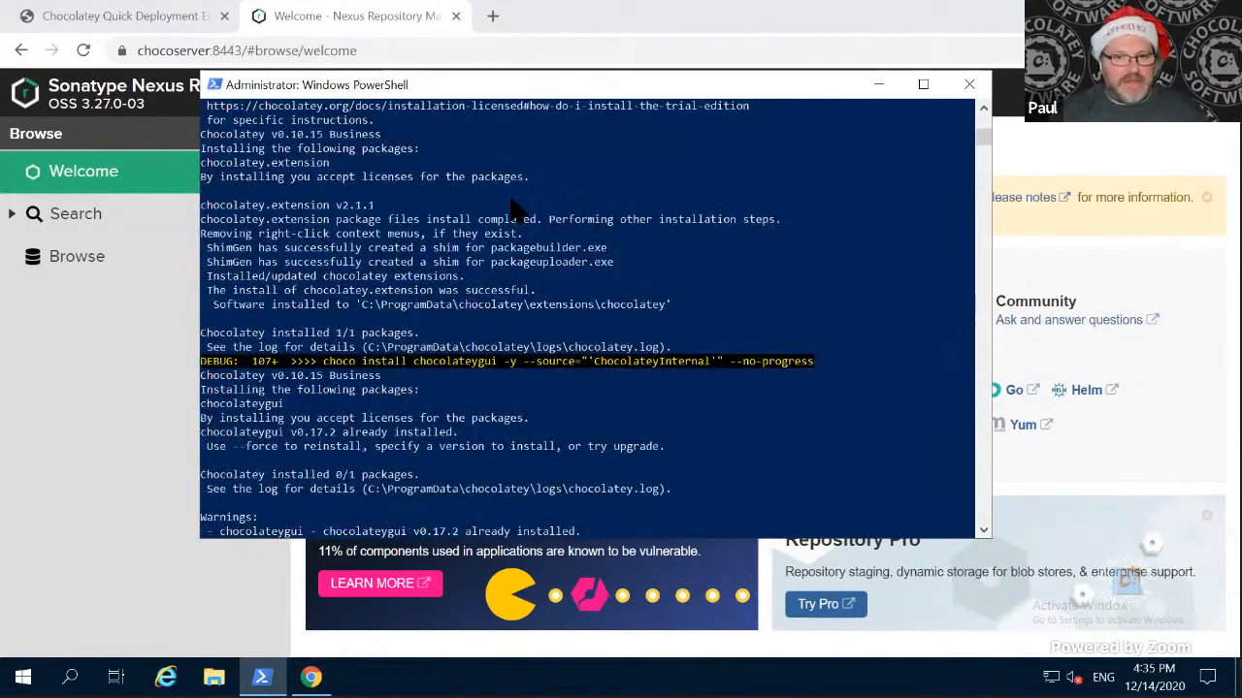
{"action": "scroll", "coordinate": [512, 206], "scroll_direction": "up", "scroll_amount": 5}
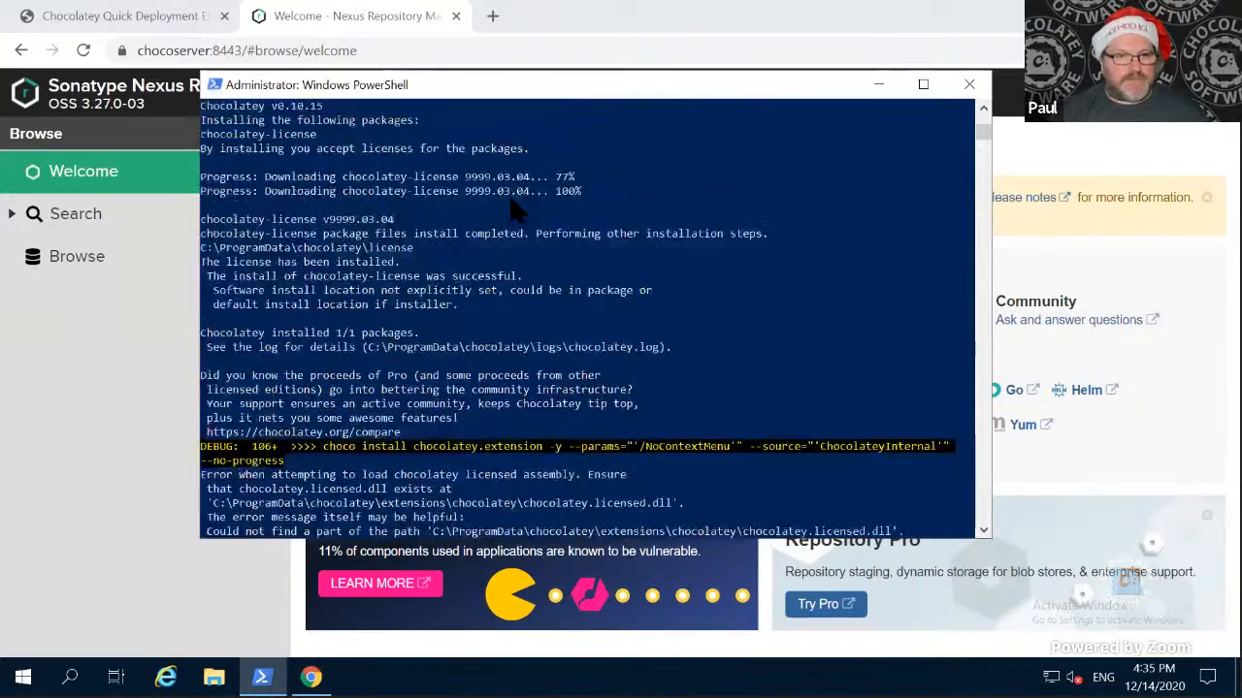
{"action": "scroll", "coordinate": [512, 205], "scroll_direction": "down", "scroll_amount": 20}
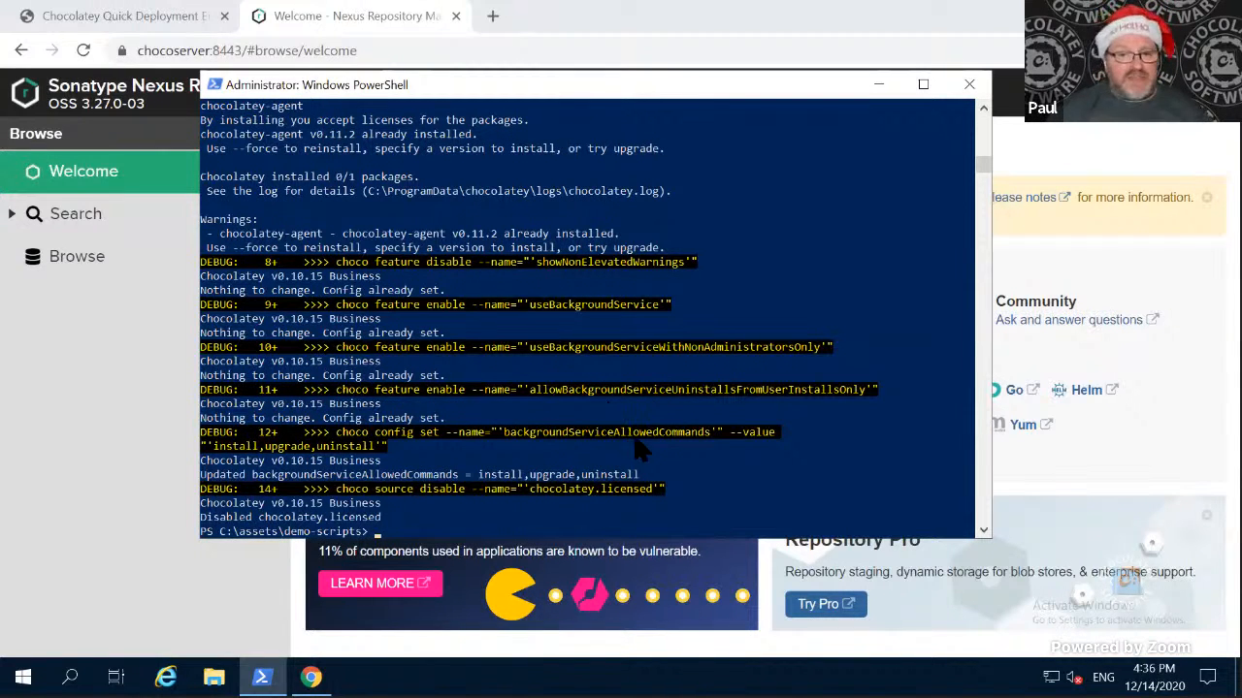
{"action": "scroll", "coordinate": [626, 408], "scroll_direction": "down", "scroll_amount": 1}
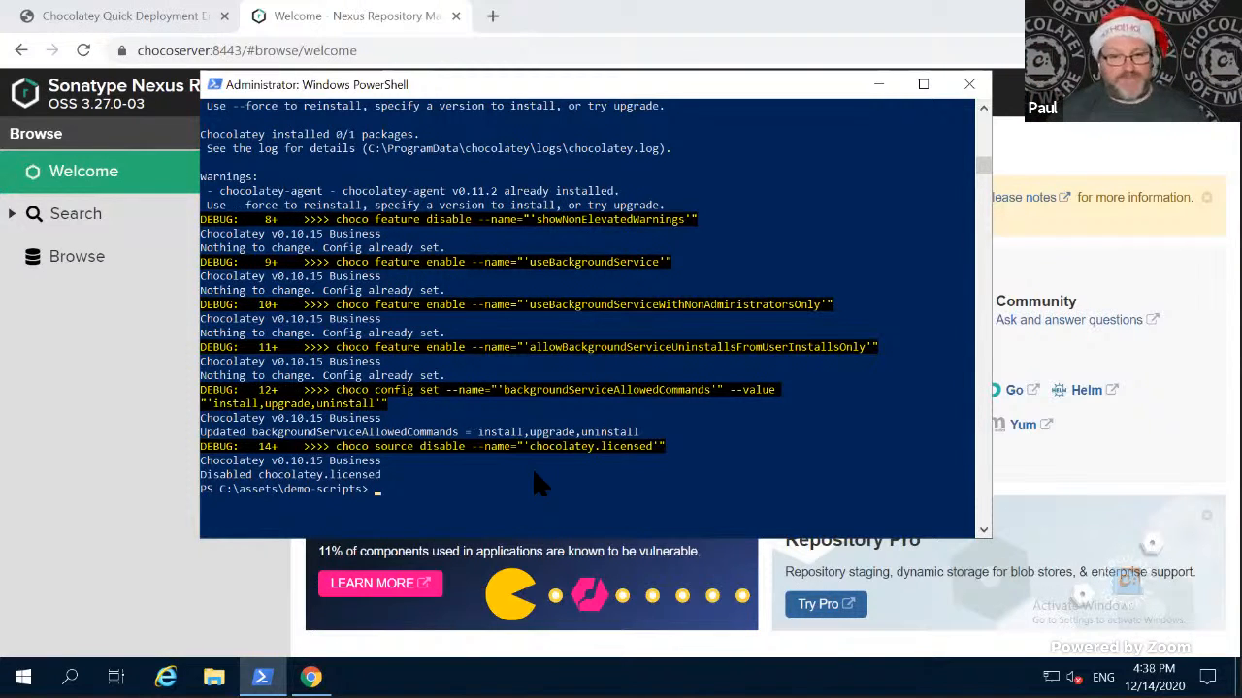
- Switch to the client desktop, restart Chocolatey GUI, and list the packages in the ChocolateyInternal source
{"action": "key", "text": "alt+Tab"}
{"action": "key", "text": "alt+Tab"}
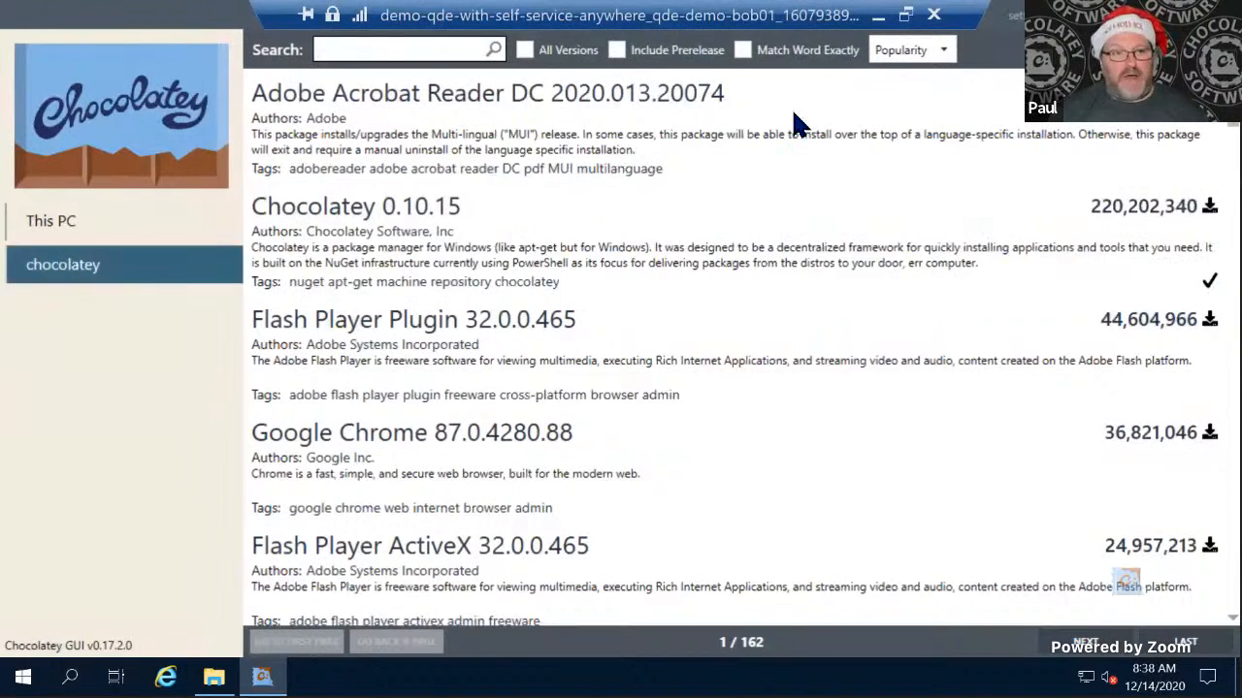
{"action": "left_click", "coordinate": [1219, 14]}
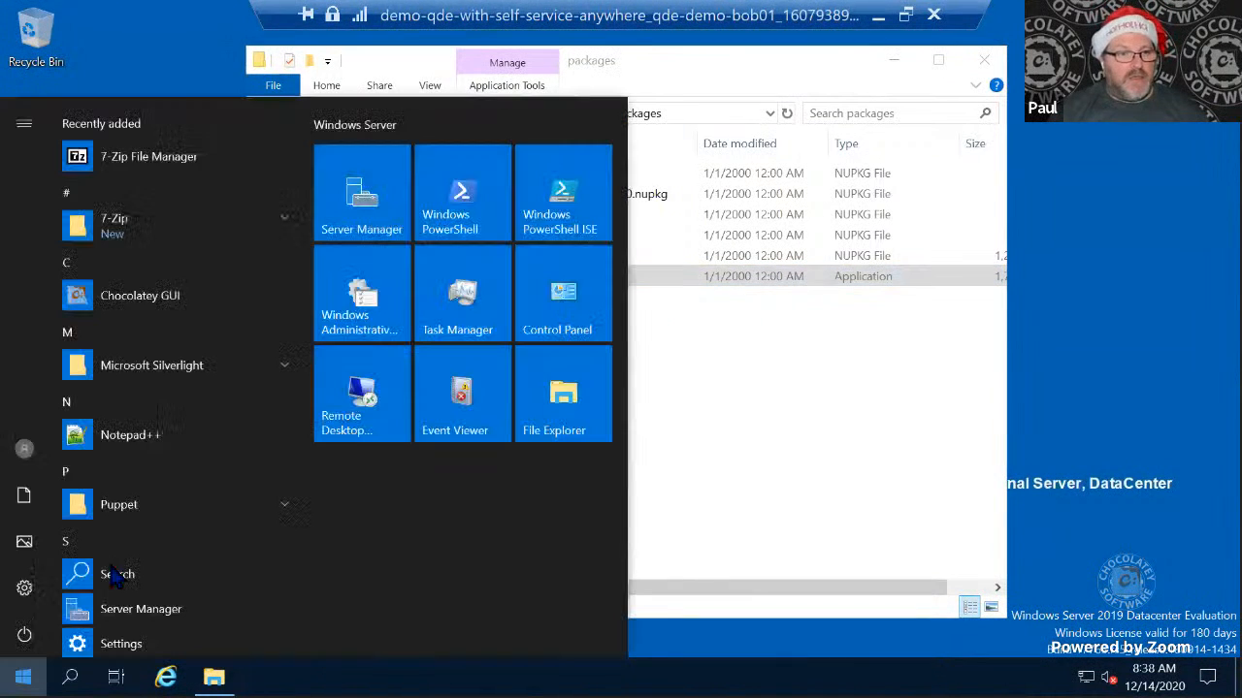
{"action": "left_click", "coordinate": [23, 677]}
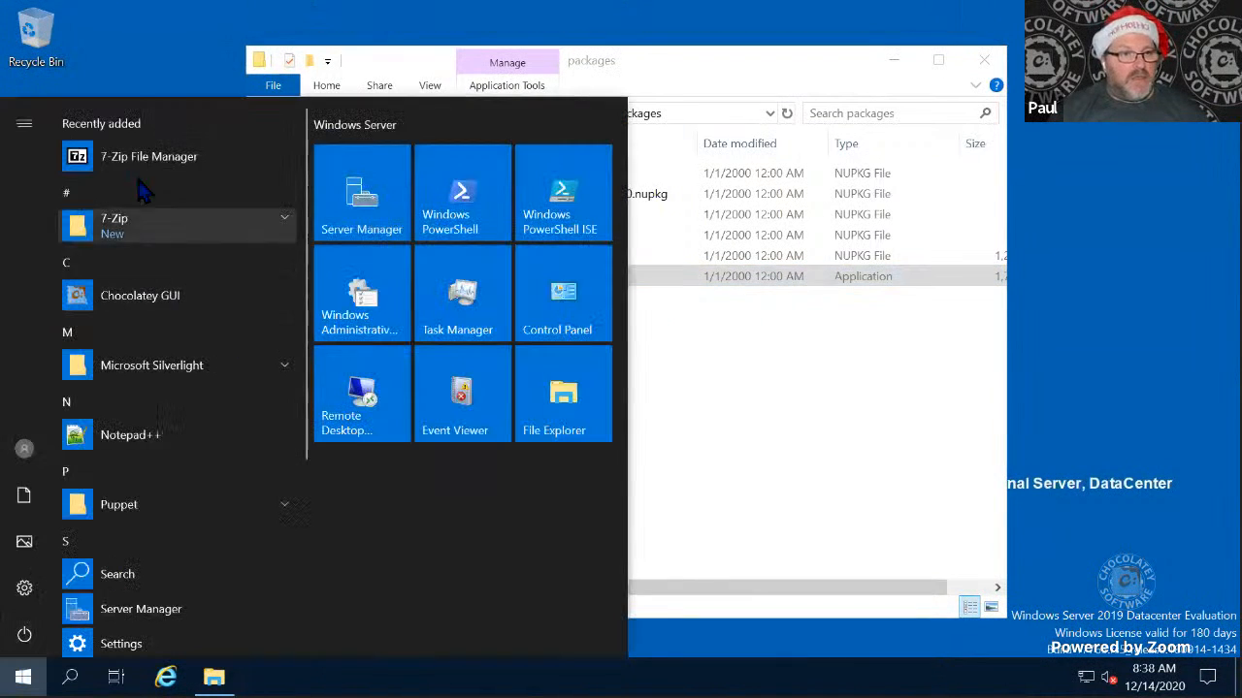
{"action": "left_click", "coordinate": [155, 306]}
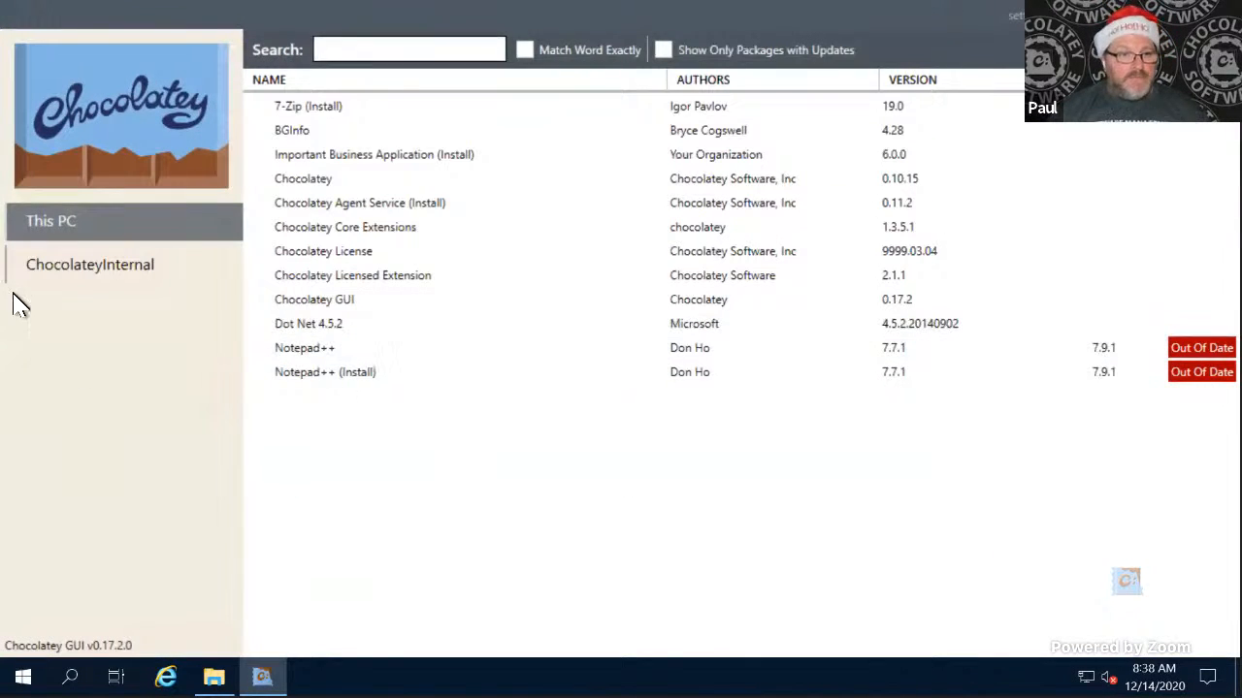
{"action": "left_click", "coordinate": [102, 279]}
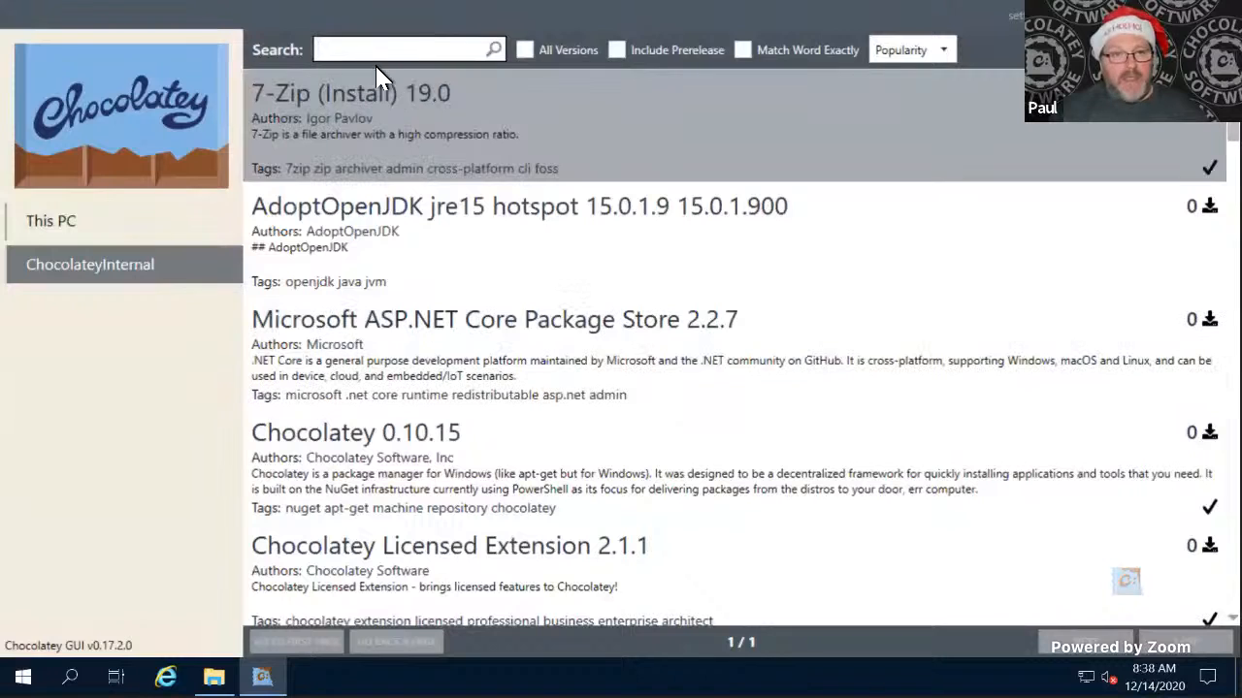
- Search the ChocolateyInternal source for gh with exact word matching and install GitHub CLI 1.3.1
{"action": "left_click", "coordinate": [380, 50]}
{"action": "type", "text": "gh"}
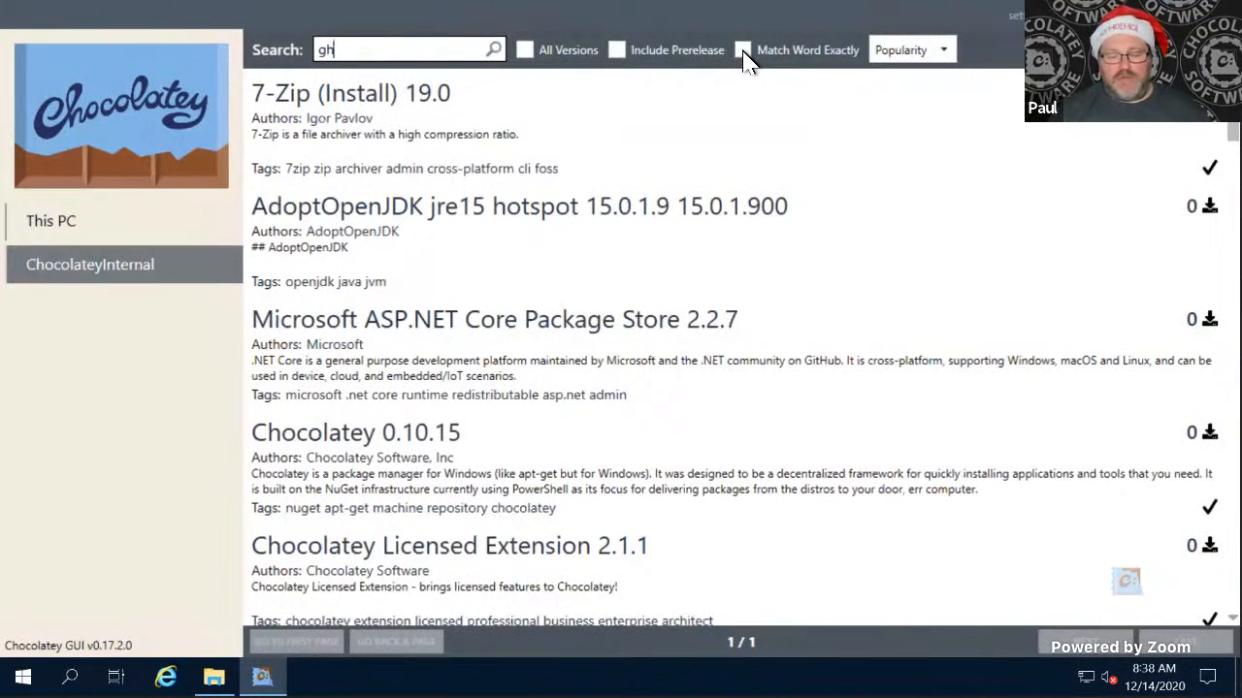
{"action": "left_click", "coordinate": [743, 49]}
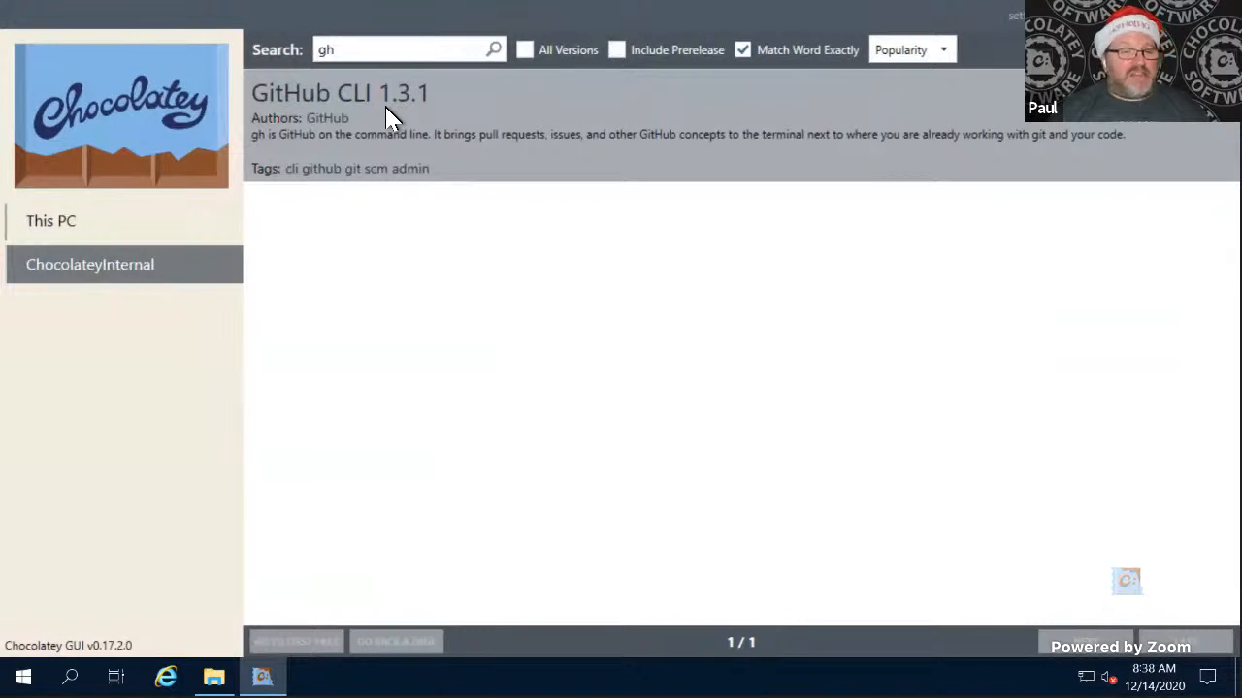
{"action": "right_click", "coordinate": [386, 116]}
{"action": "left_click", "coordinate": [351, 118]}
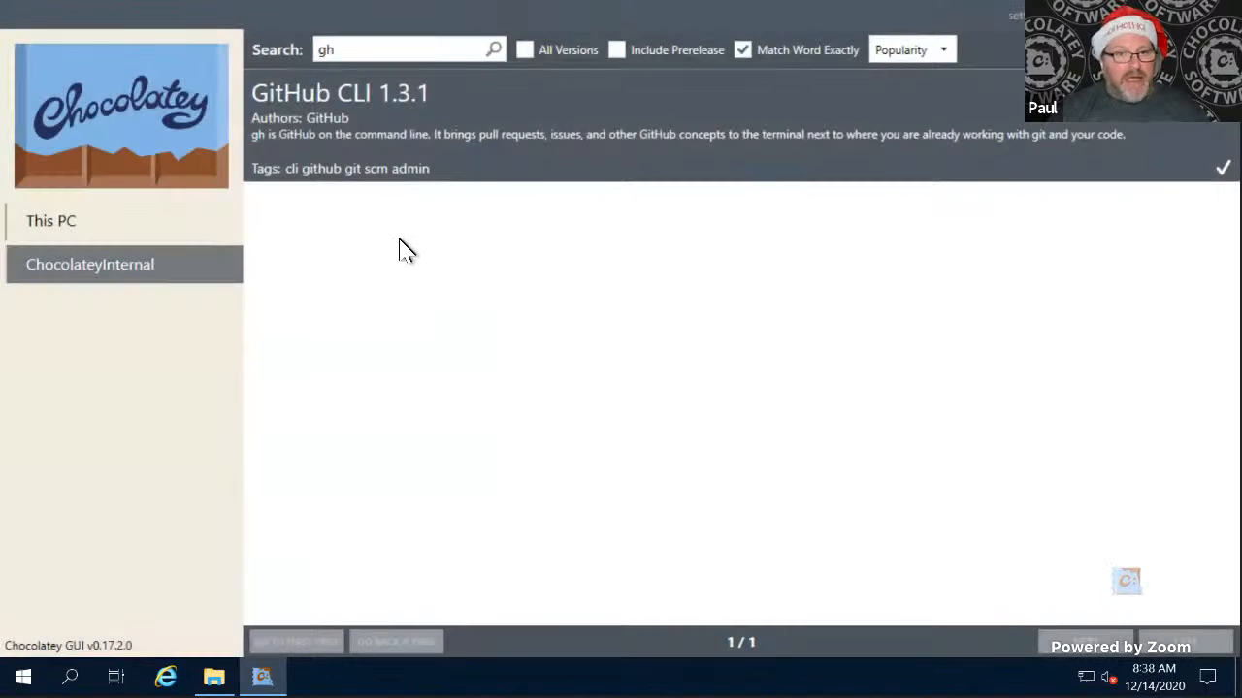
- Select GitHub CLI among the packages installed on This PC and display the packages as tiles
{"action": "left_click", "coordinate": [114, 234]}
{"action": "left_click", "coordinate": [324, 349]}
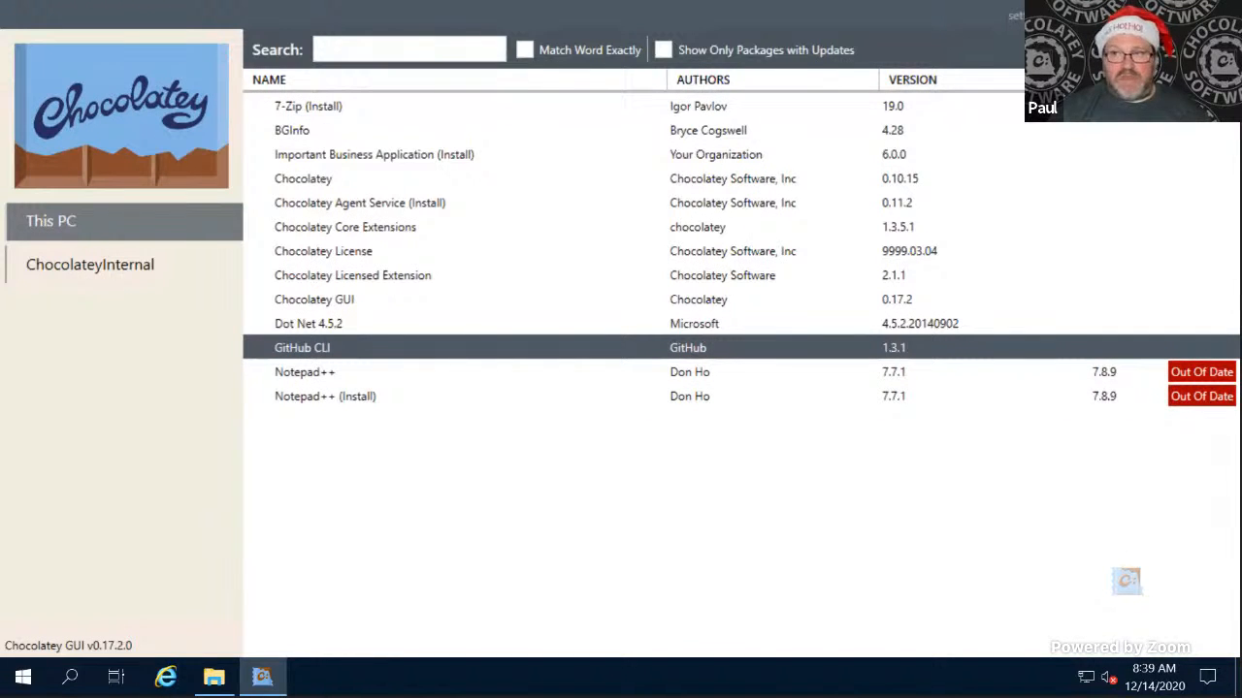
{"action": "left_click", "coordinate": [1145, 14]}
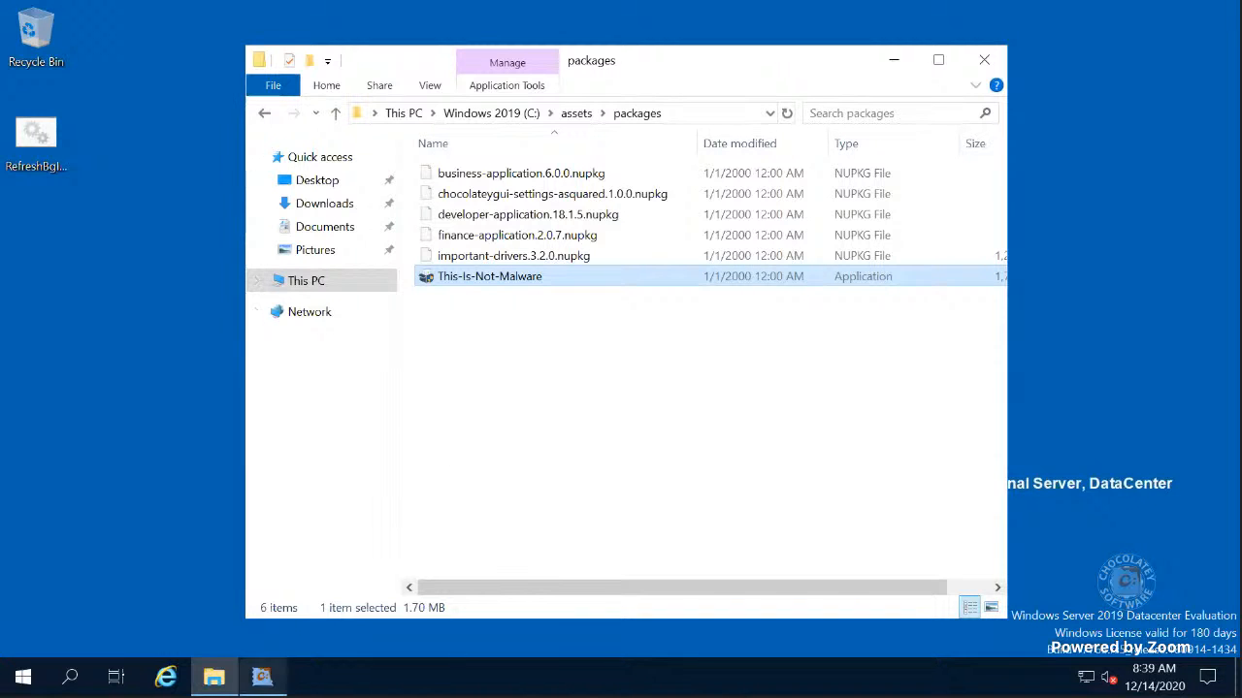
{"action": "left_click", "coordinate": [262, 677]}
{"action": "left_click", "coordinate": [1218, 47]}
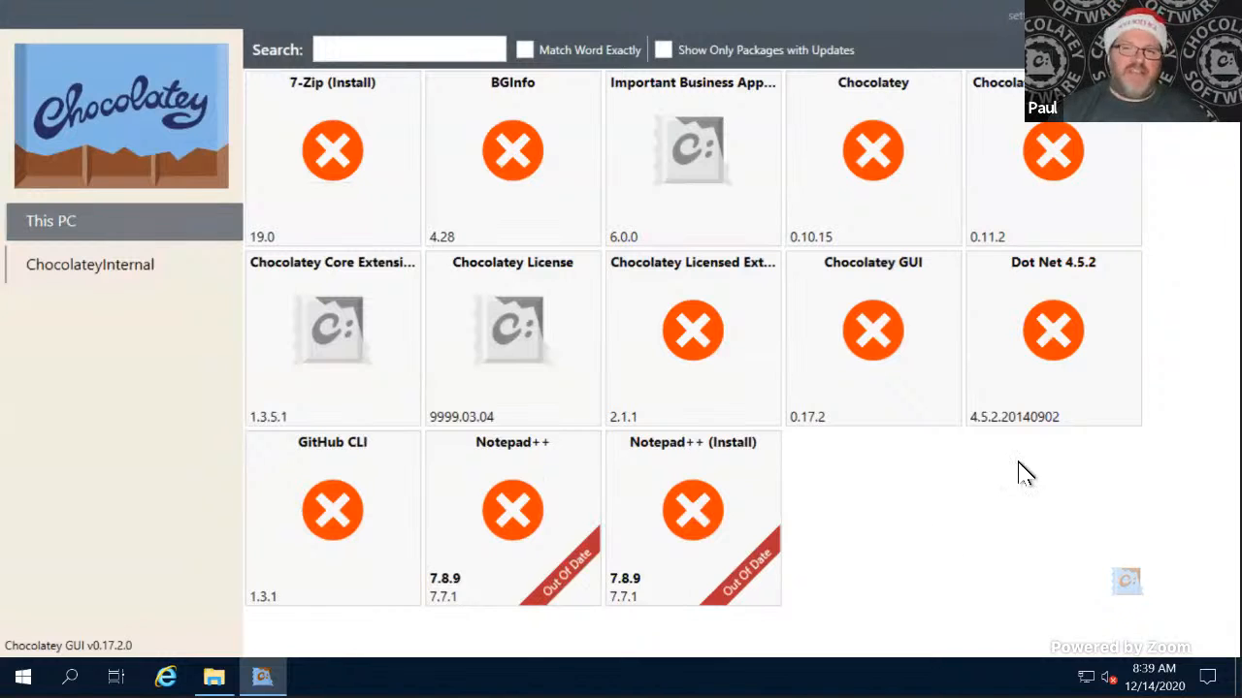
- Turn off exact word matching for the gh search in ChocolateyInternal and show the packages as tiles
{"action": "left_click", "coordinate": [97, 272]}
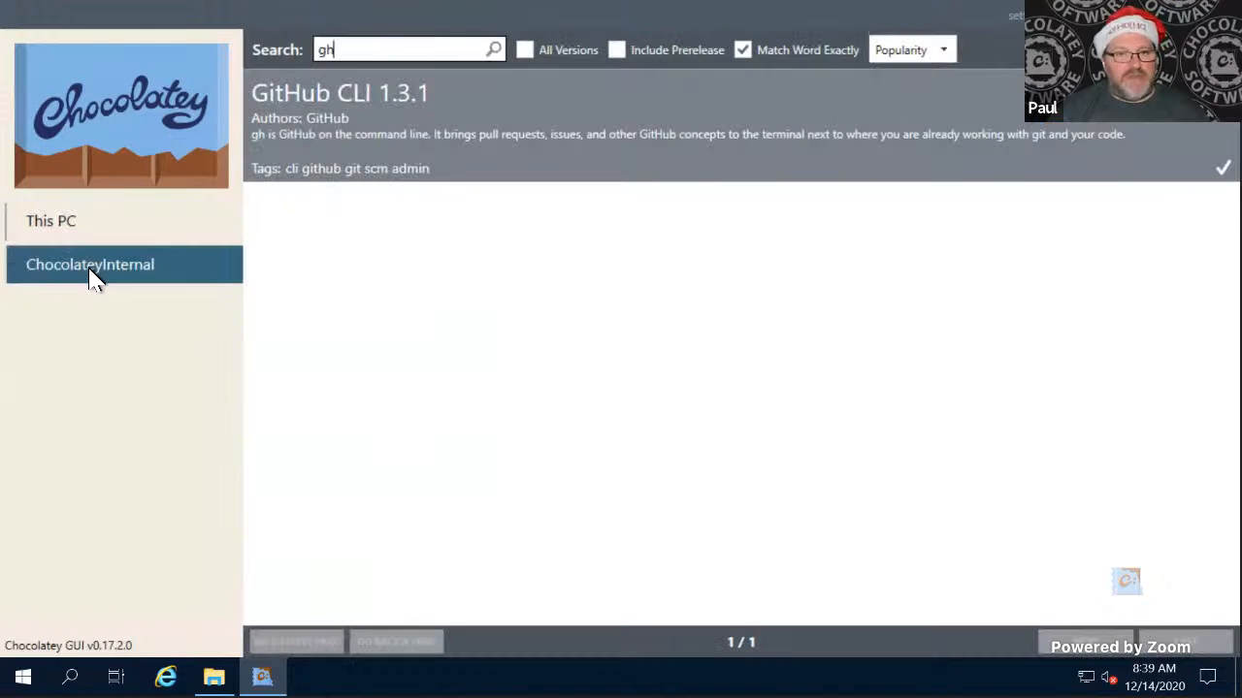
{"action": "left_click", "coordinate": [743, 50]}
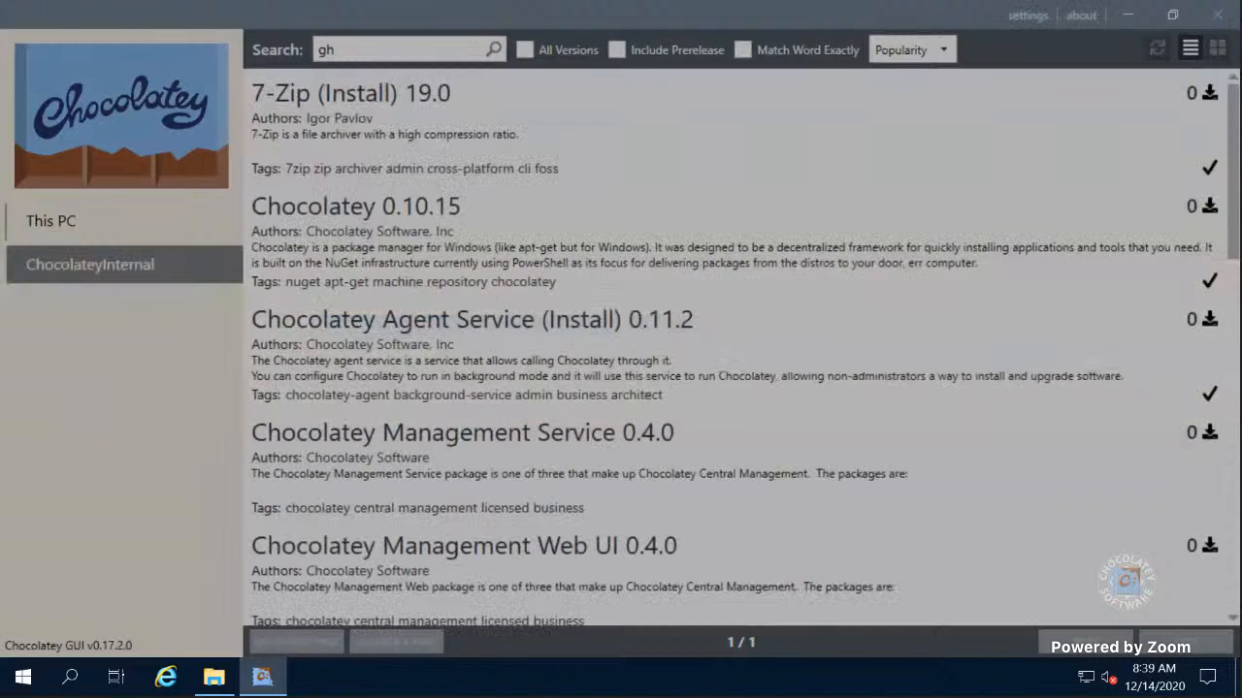
{"action": "left_click", "coordinate": [1217, 48]}
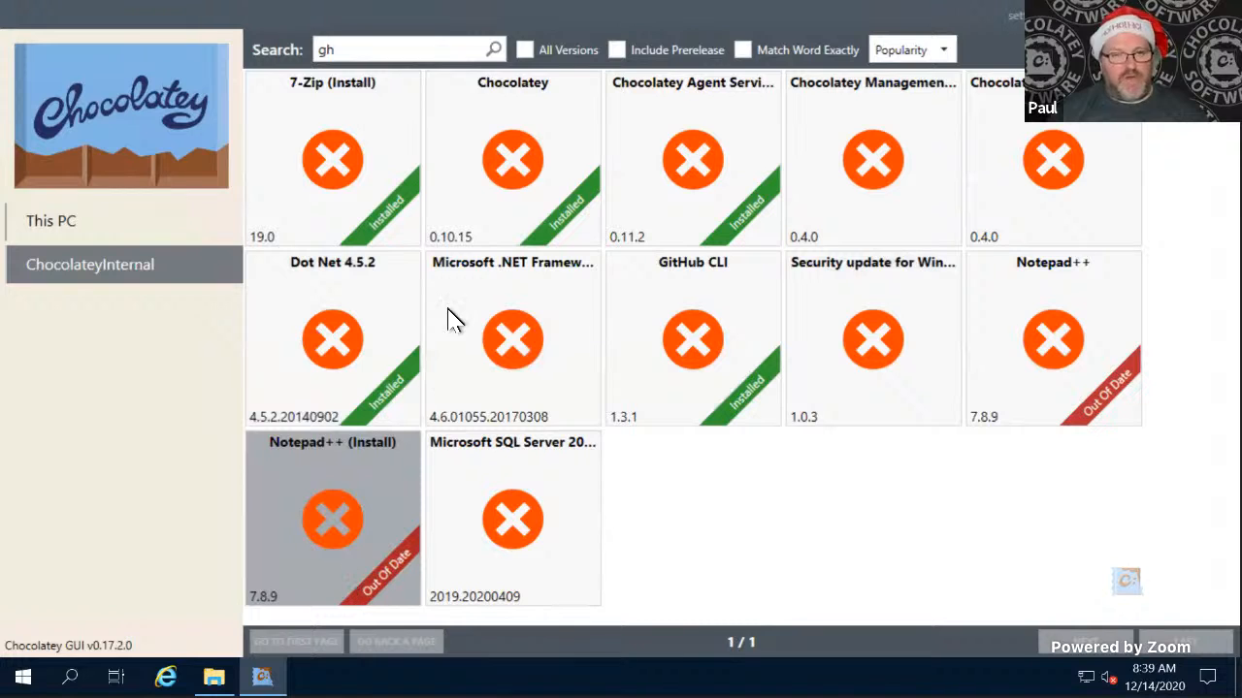
- Read the 7-Zip (Install) package details from description to release notes, and return to the ChocolateyInternal packages in list view
{"action": "left_click", "coordinate": [290, 206]}
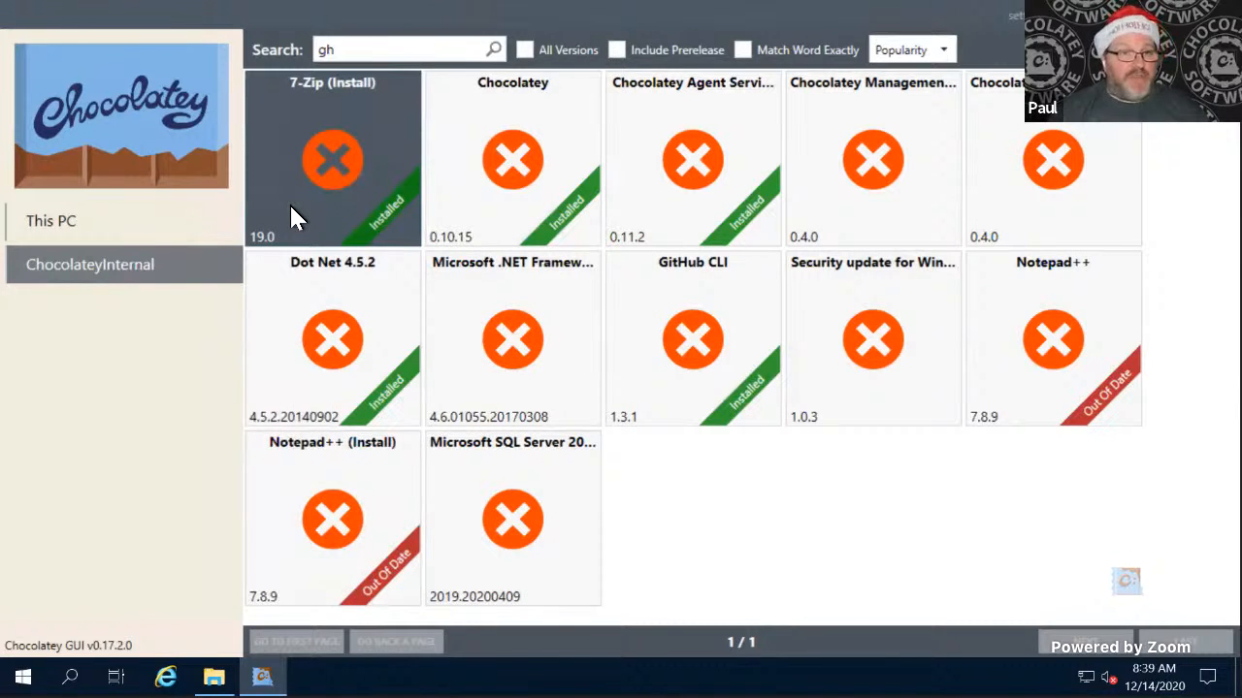
{"action": "double_click", "coordinate": [290, 205]}
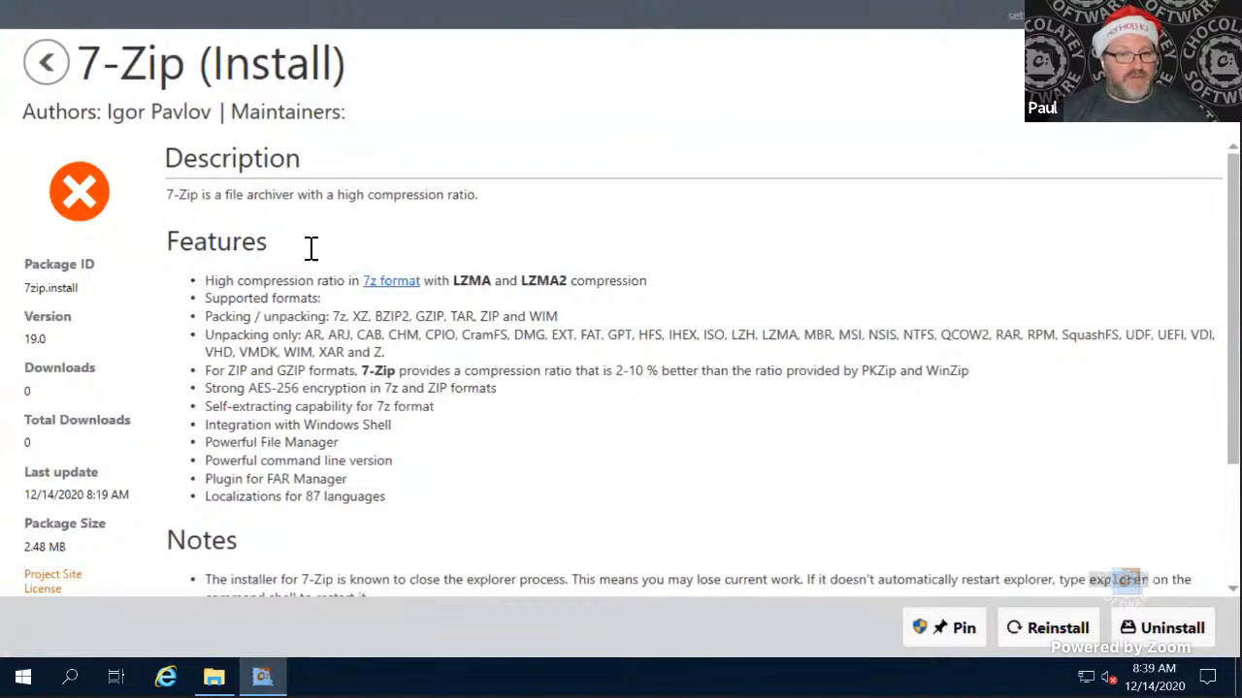
{"action": "scroll", "coordinate": [361, 235], "scroll_direction": "down", "scroll_amount": 4}
{"action": "scroll", "coordinate": [361, 235], "scroll_direction": "up", "scroll_amount": 3}
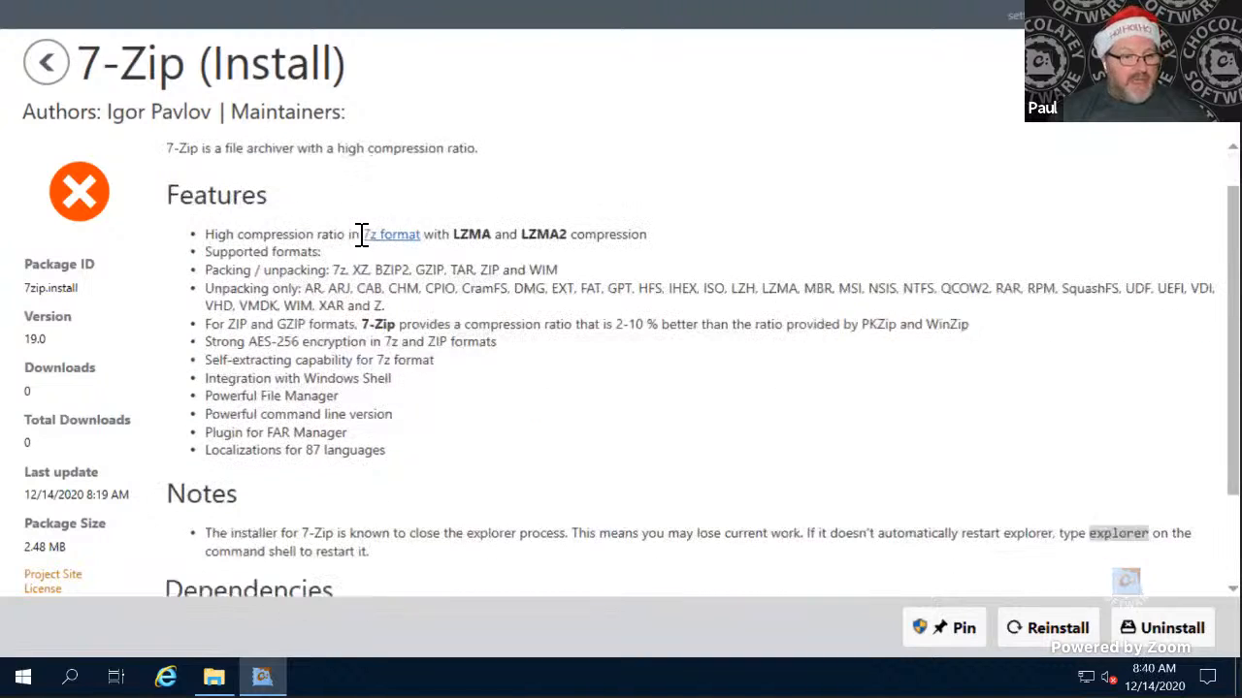
{"action": "scroll", "coordinate": [521, 369], "scroll_direction": "down", "scroll_amount": 2}
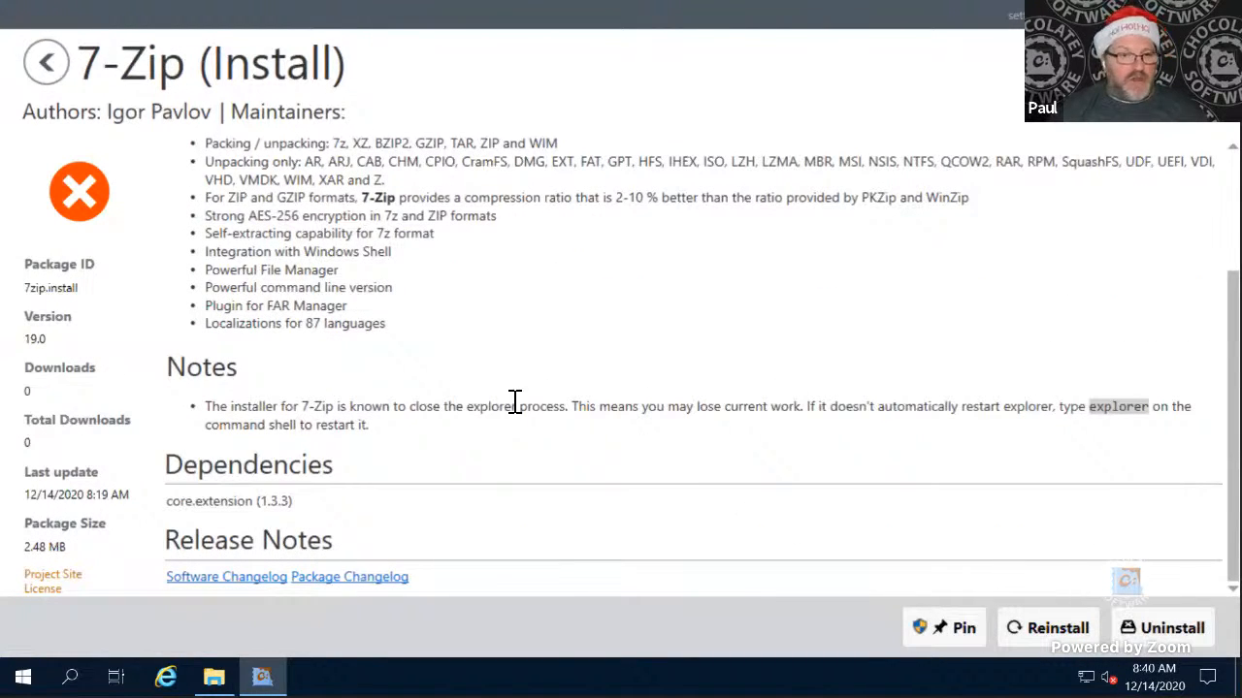
{"action": "scroll", "coordinate": [346, 357], "scroll_direction": "up", "scroll_amount": 3}
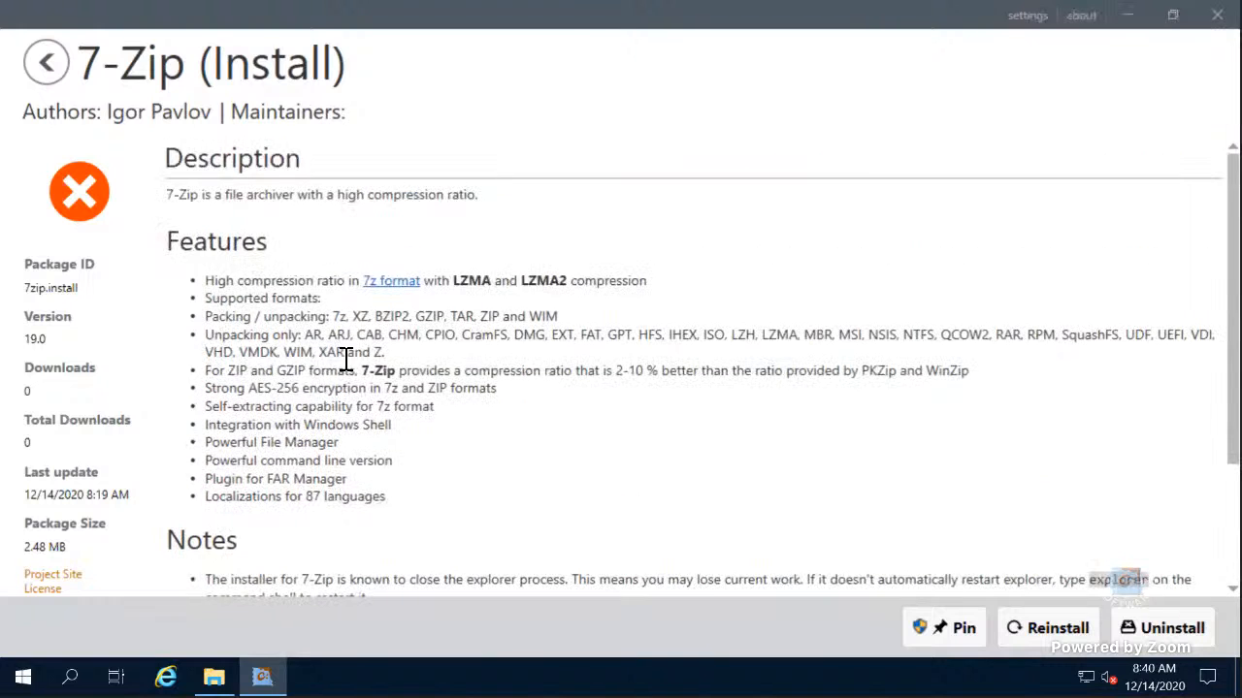
{"action": "left_click", "coordinate": [47, 64]}
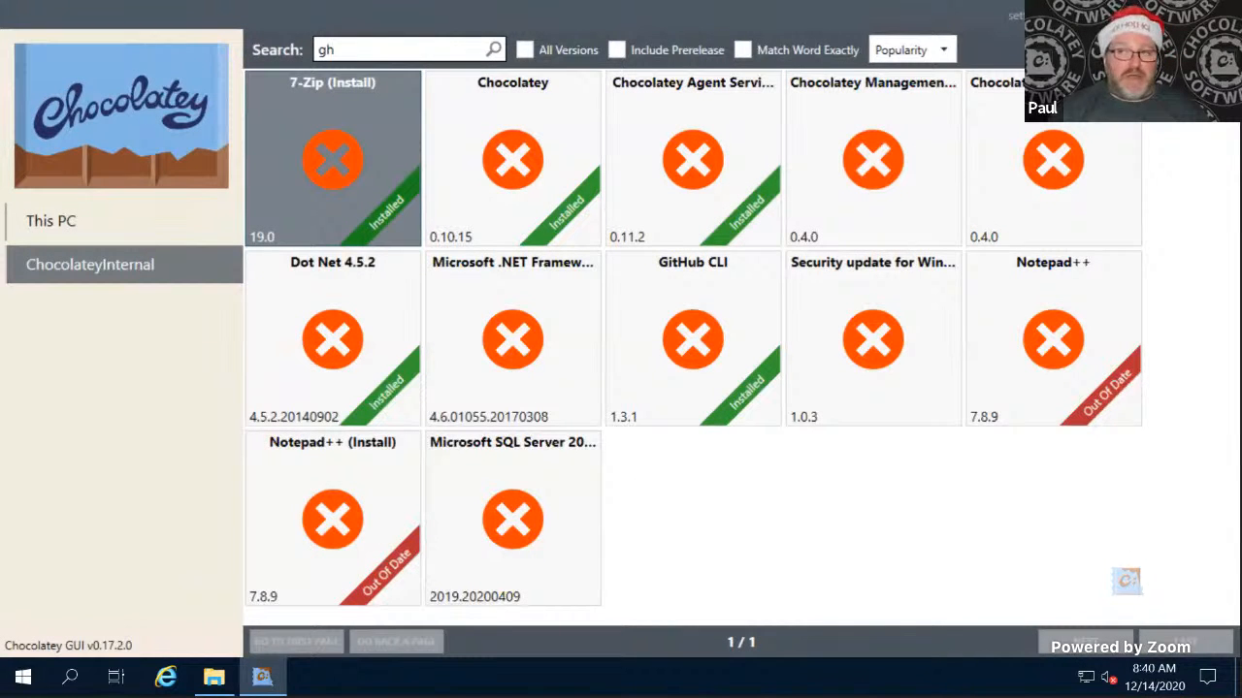
{"action": "left_click", "coordinate": [1164, 49]}
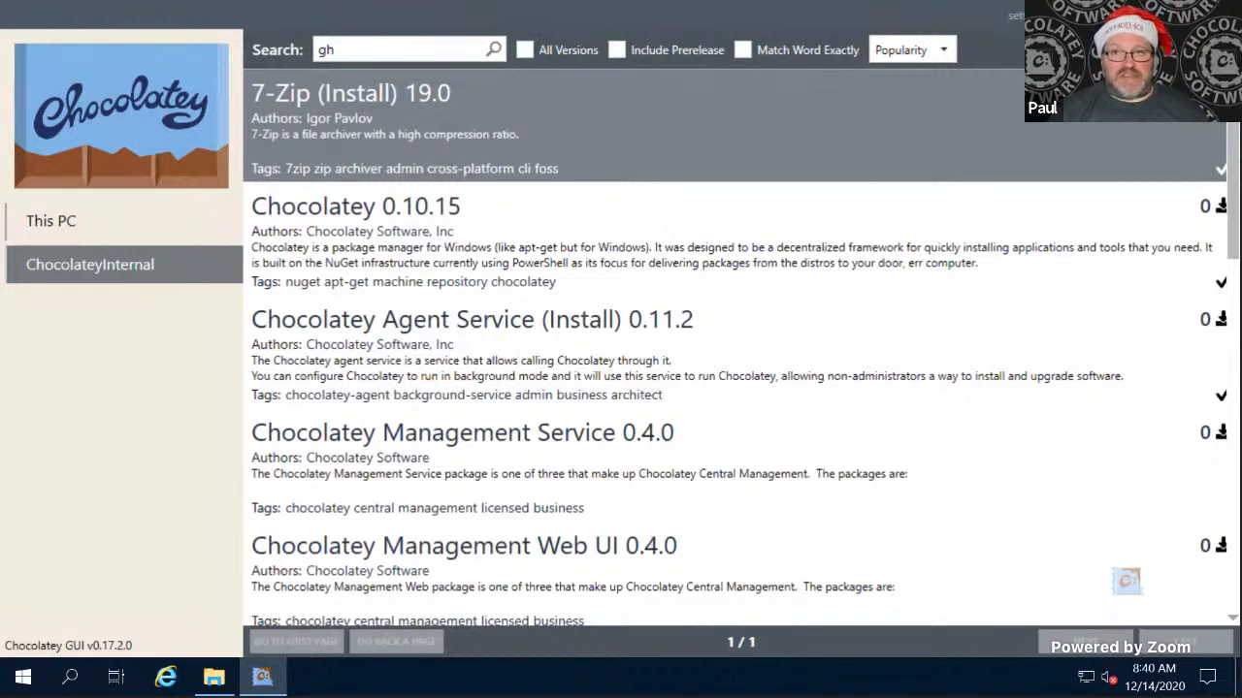
- Minimize Chocolatey GUI, open Windows PowerShell on the client, and try to run choc uninstall gh
{"action": "left_click", "coordinate": [1130, 15]}
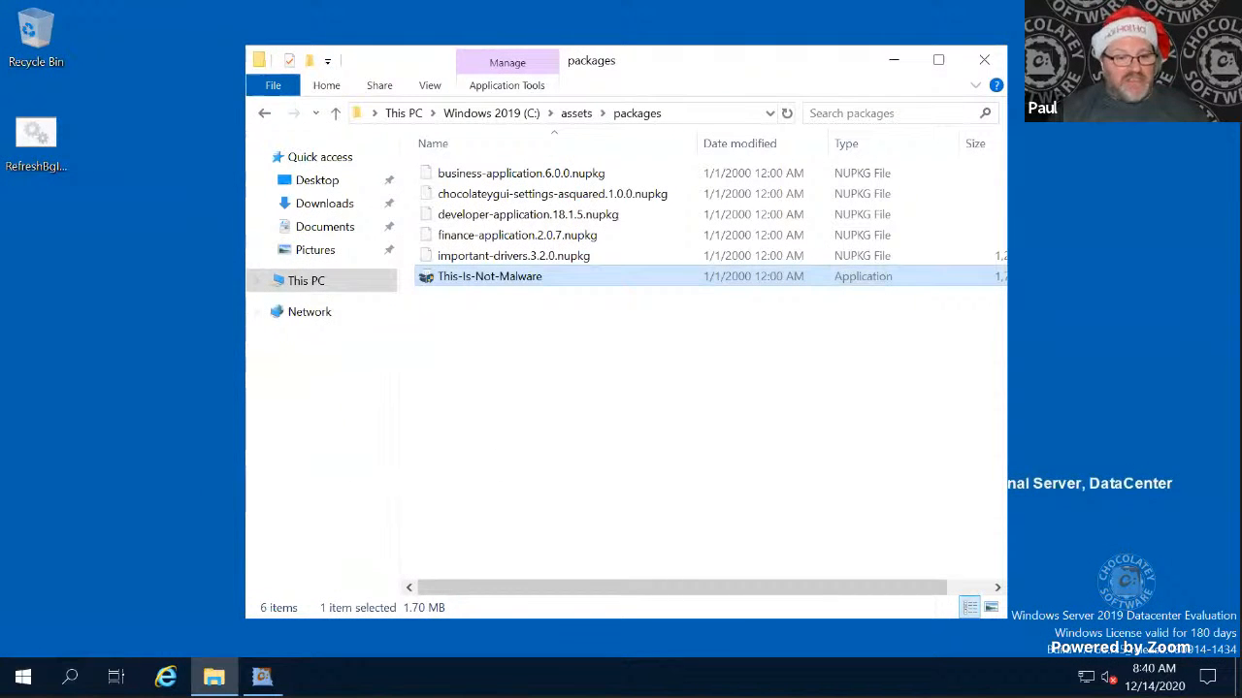
{"action": "left_click", "coordinate": [24, 678]}
{"action": "left_click", "coordinate": [456, 189]}
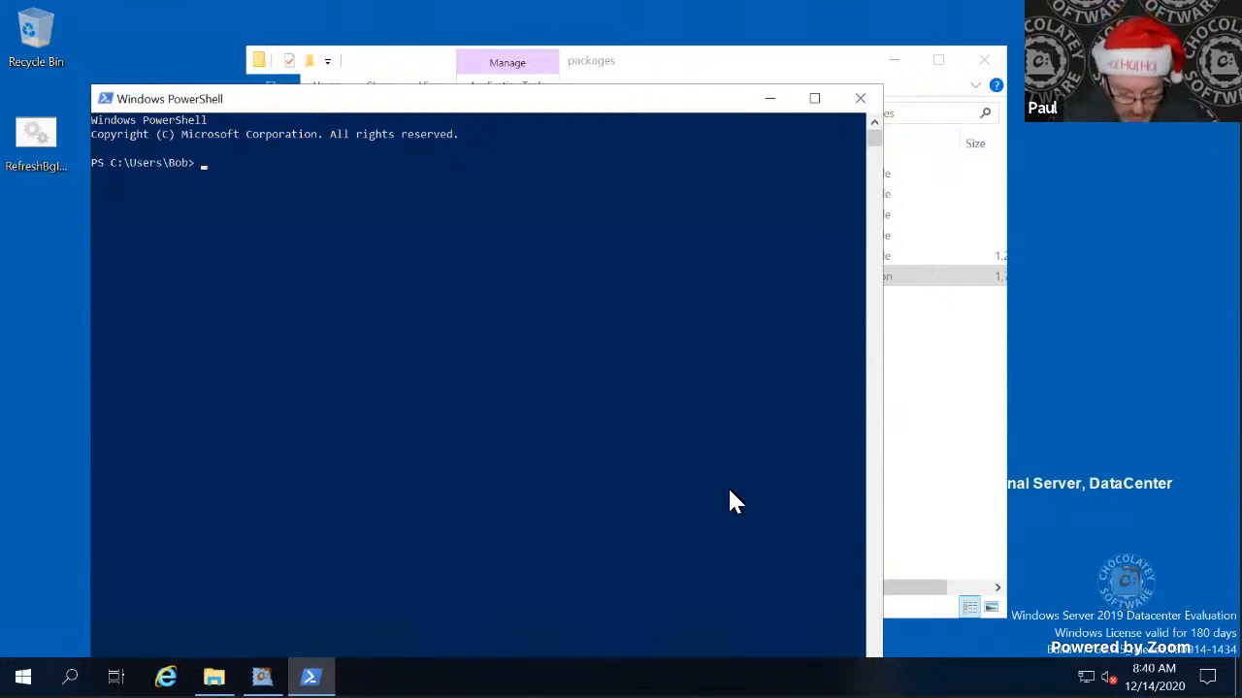
{"action": "type", "text": "choc uninstall "}
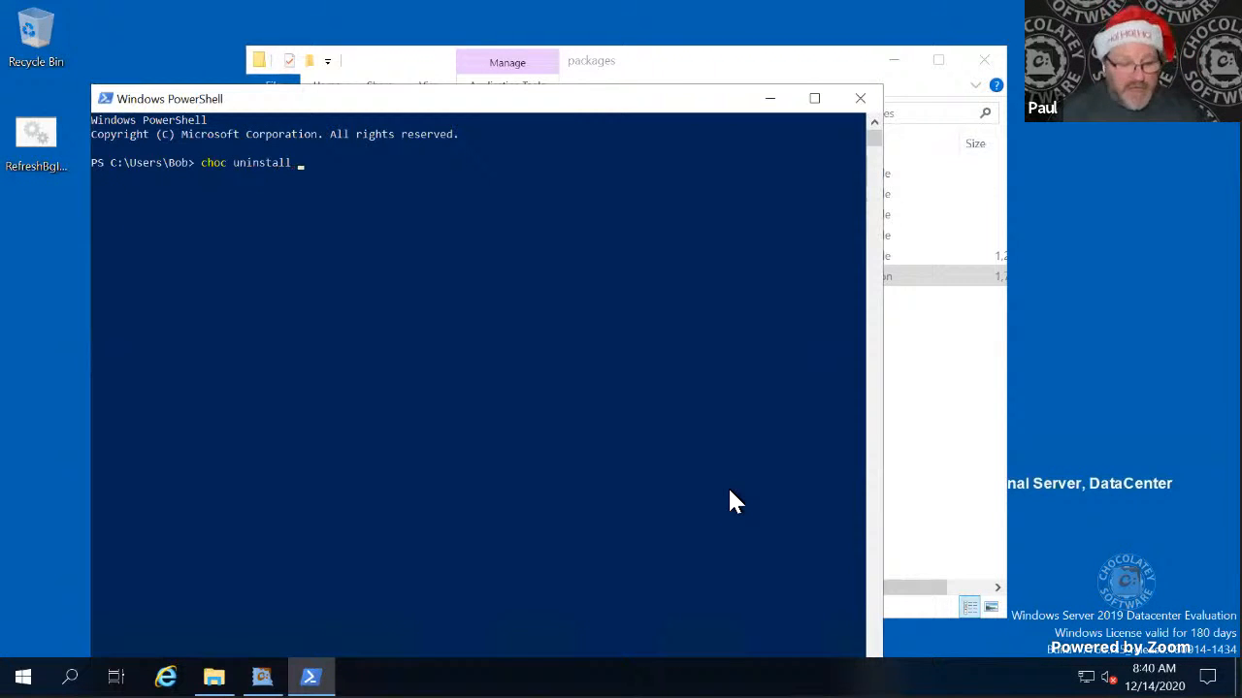
{"action": "type", "text": "gh"}
{"action": "key", "text": "Return"}
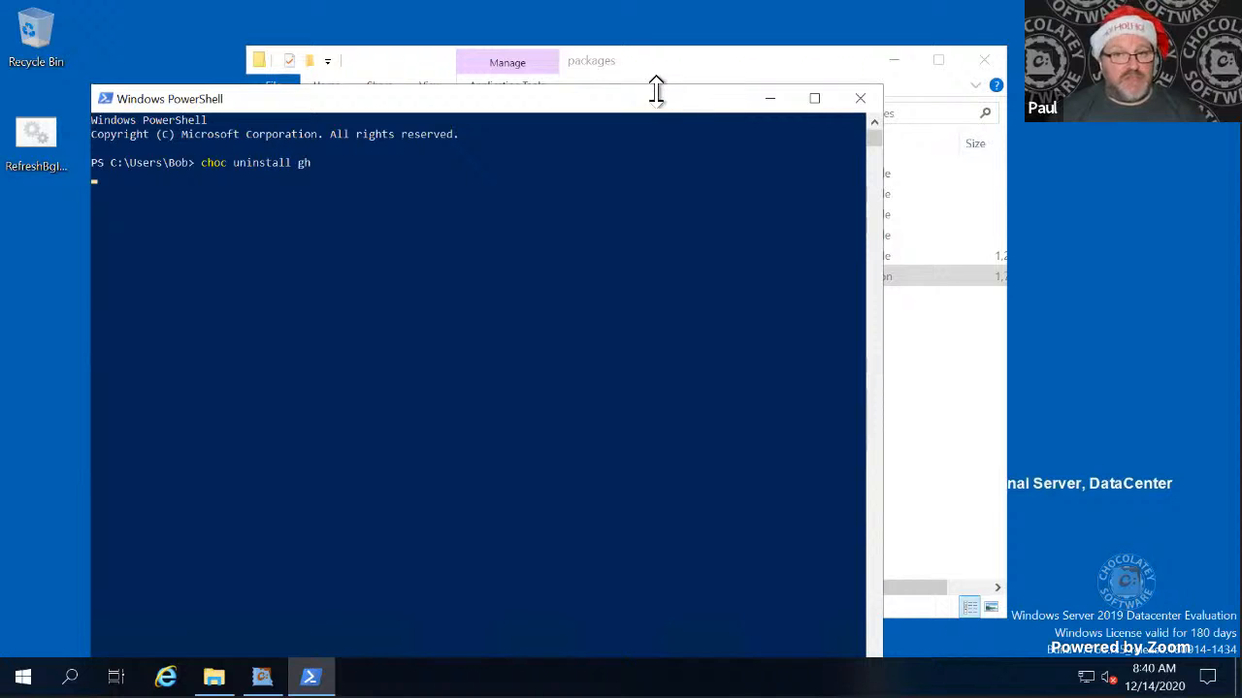
- Run the corrected command choco uninstall gh and highlight the Chocolatey edition line and the end of the background mode line
{"action": "left_click_drag", "start_coordinate": [656, 89], "coordinate": [728, 83]}
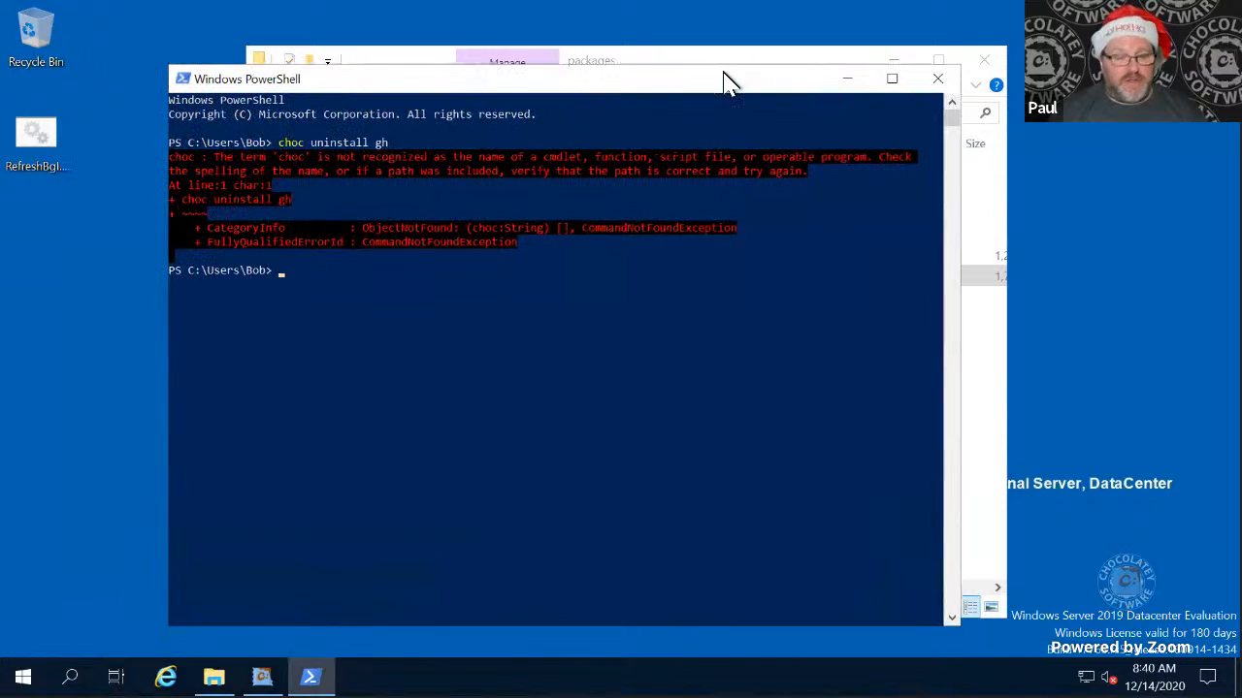
{"action": "key", "text": "Up"}
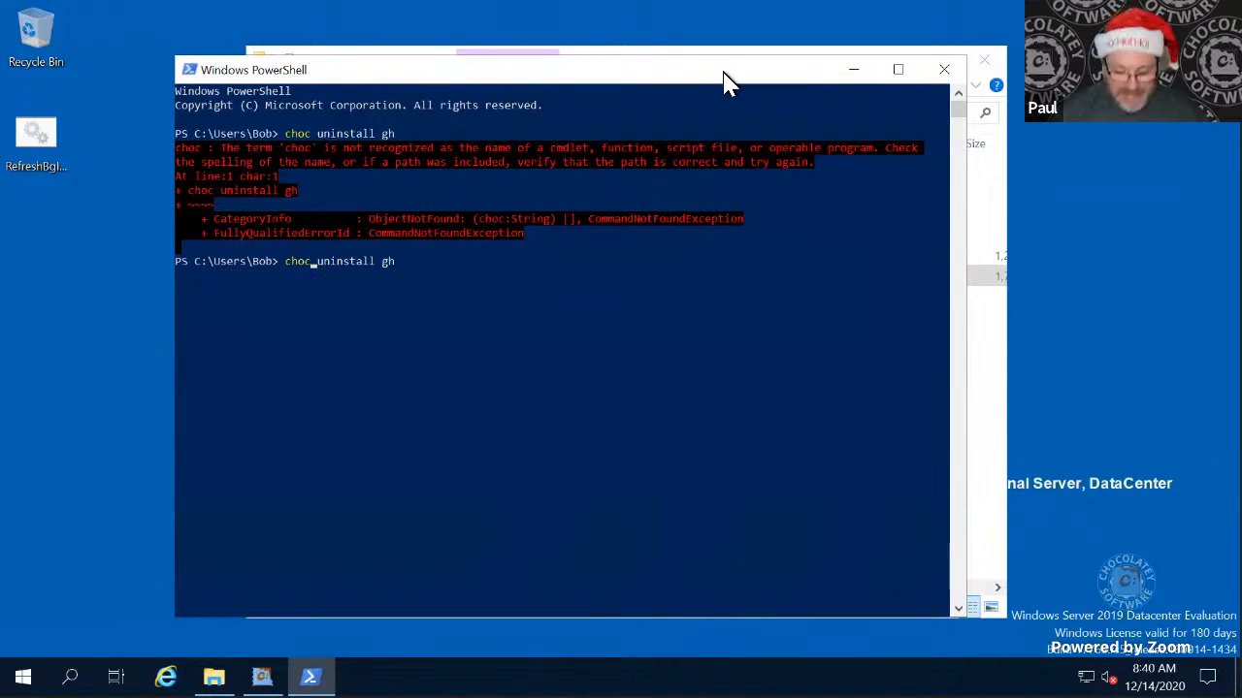
{"action": "type", "text": "o"}
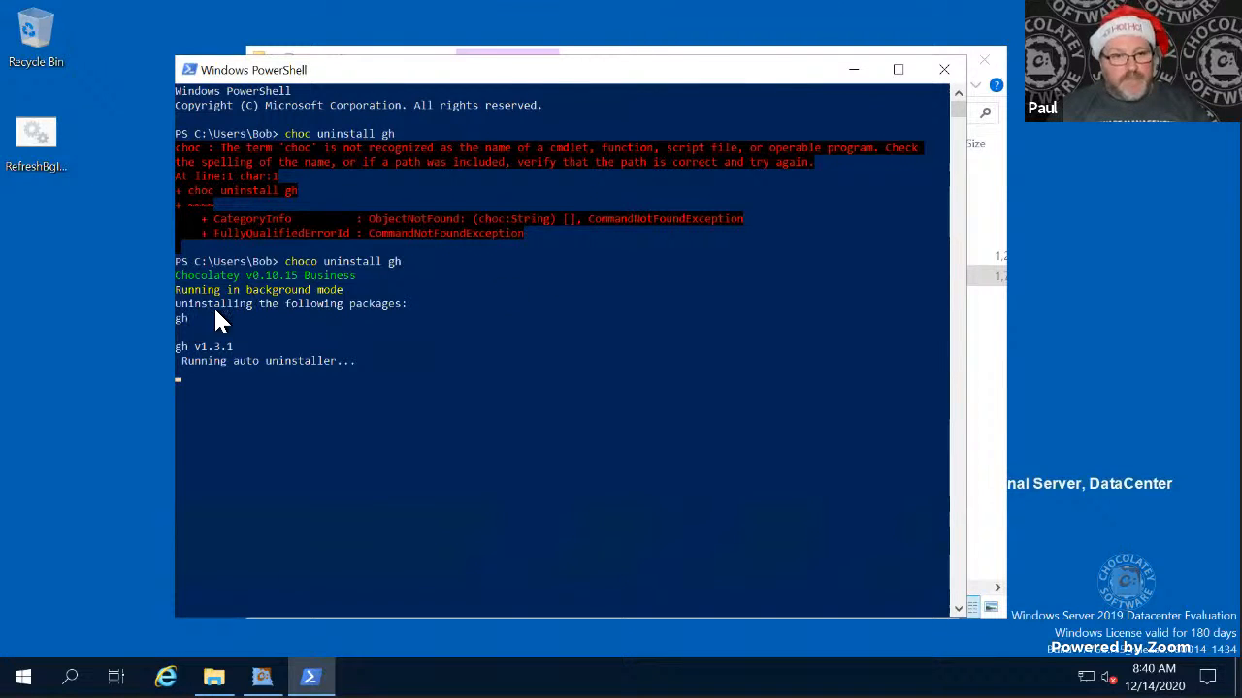
{"action": "left_click_drag", "start_coordinate": [175, 275], "coordinate": [351, 278]}
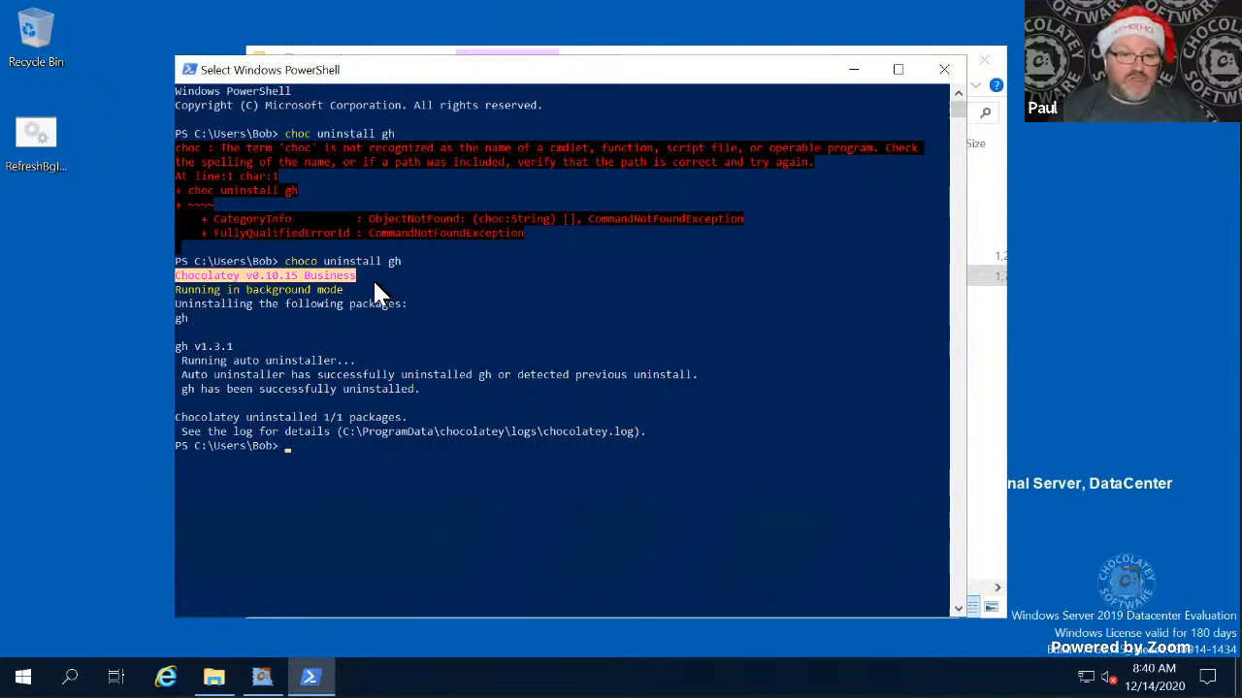
{"action": "left_click", "coordinate": [351, 290]}
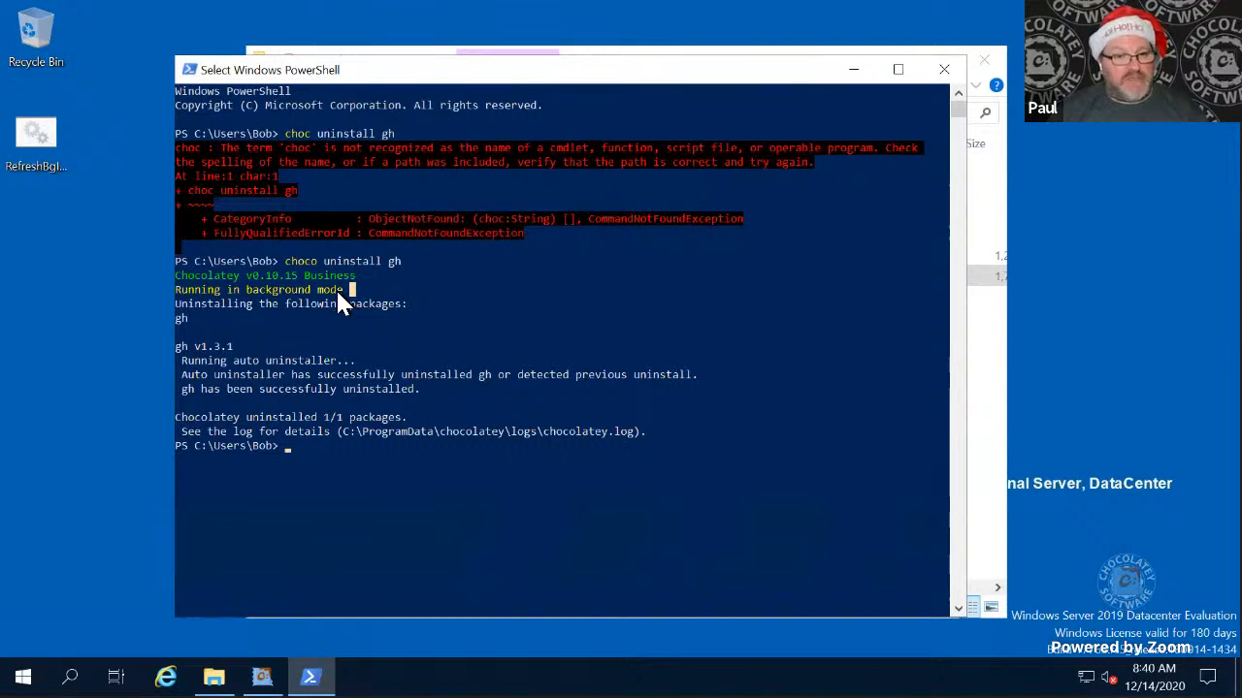
- Highlight the background mode line, switch to the server's Nexus Repository Manager, and sign in as admin with the account password
{"action": "left_click_drag", "start_coordinate": [338, 294], "coordinate": [248, 294]}
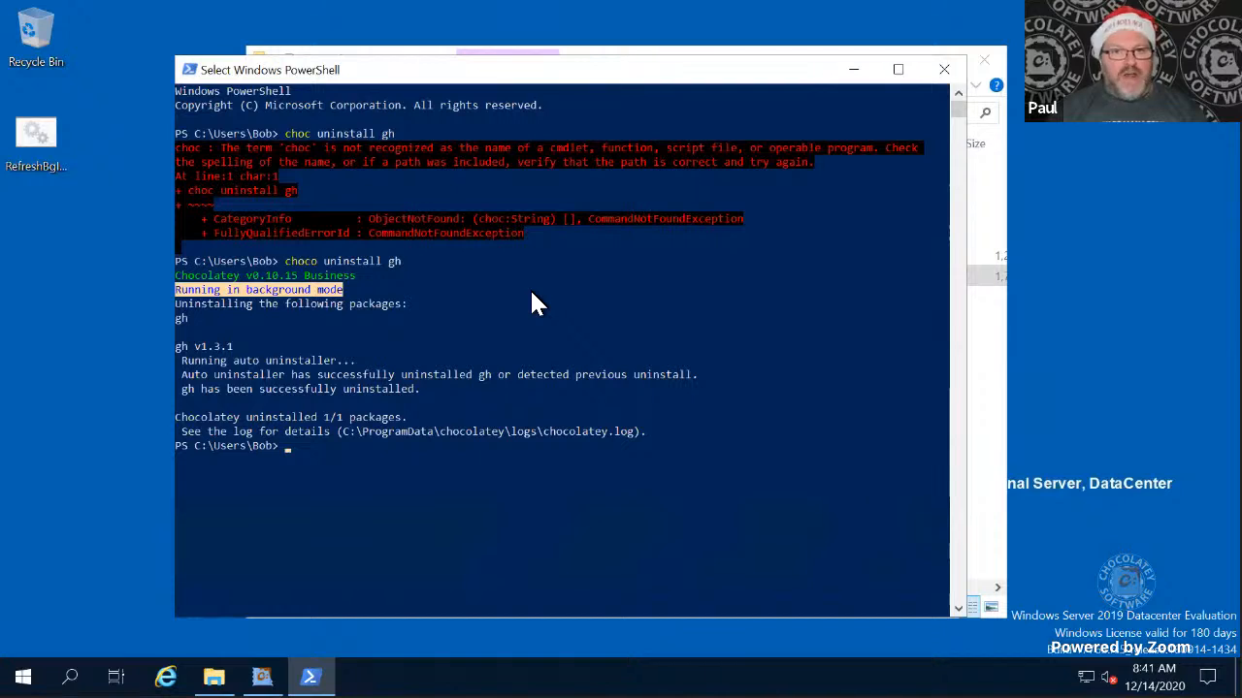
{"action": "key", "text": "ctrl+super+Left"}
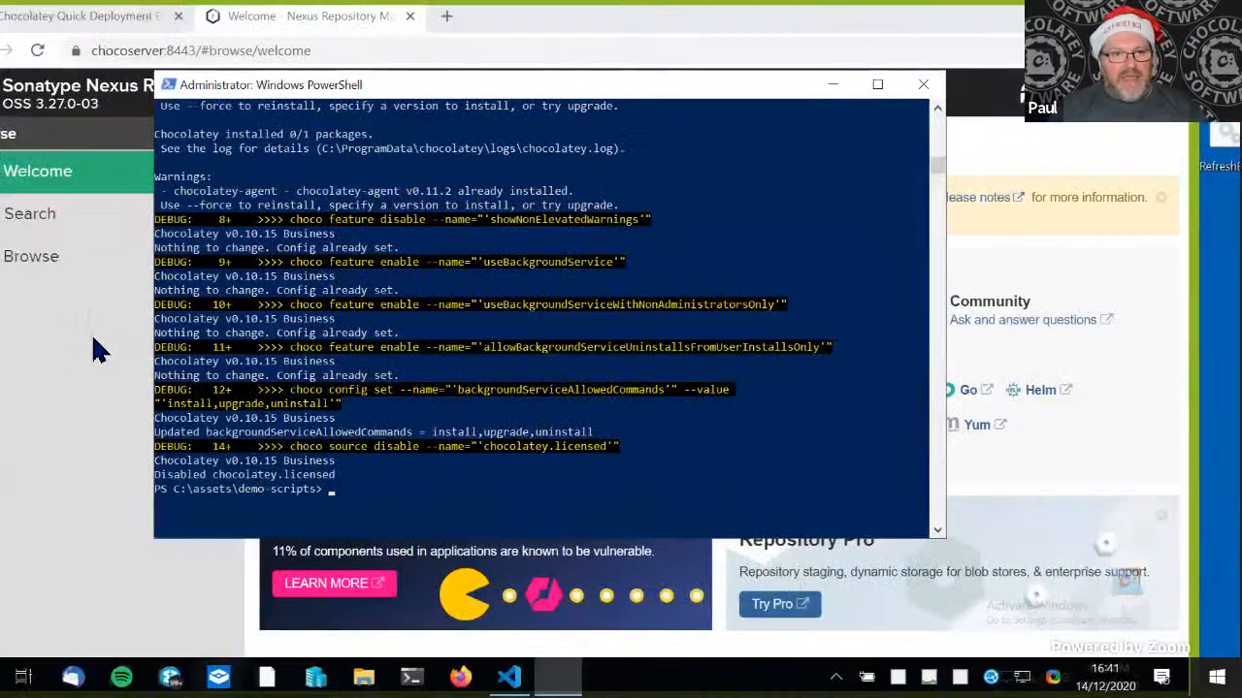
{"action": "left_click", "coordinate": [97, 444]}
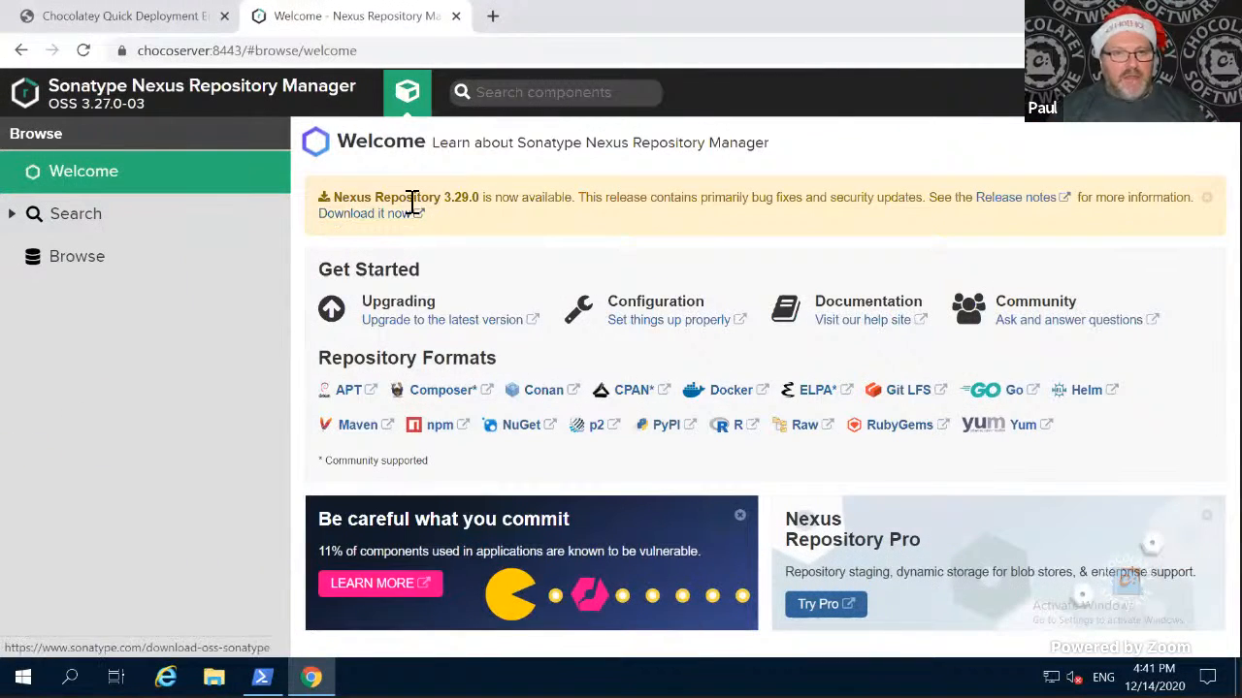
{"action": "left_click", "coordinate": [1190, 94]}
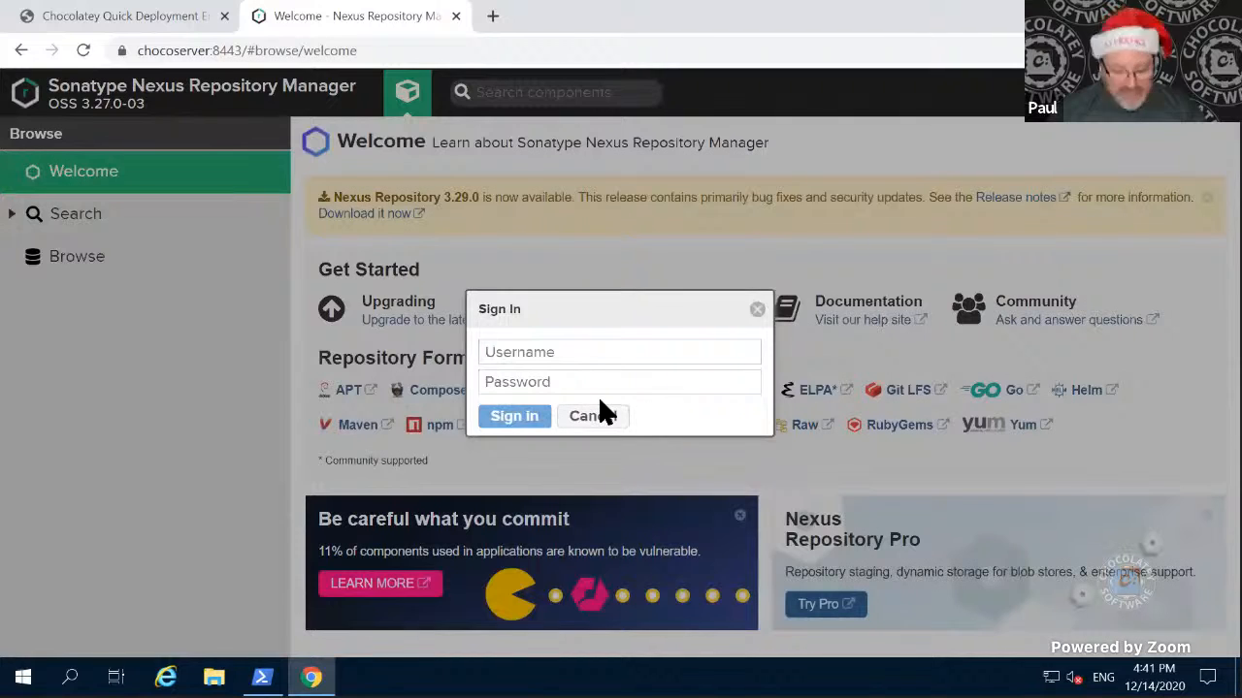
{"action": "type", "text": "admin"}
{"action": "key", "text": "Tab"}
{"action": "type", "text": "*"}
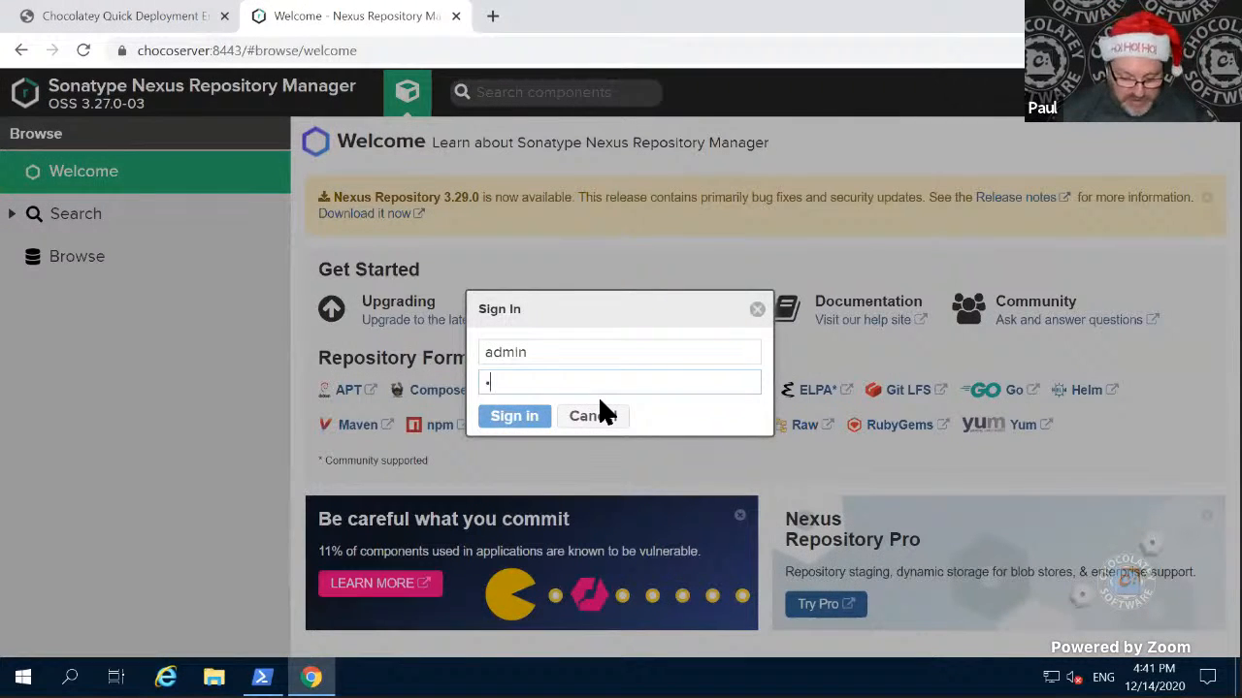
{"action": "type", "text": "*********"}
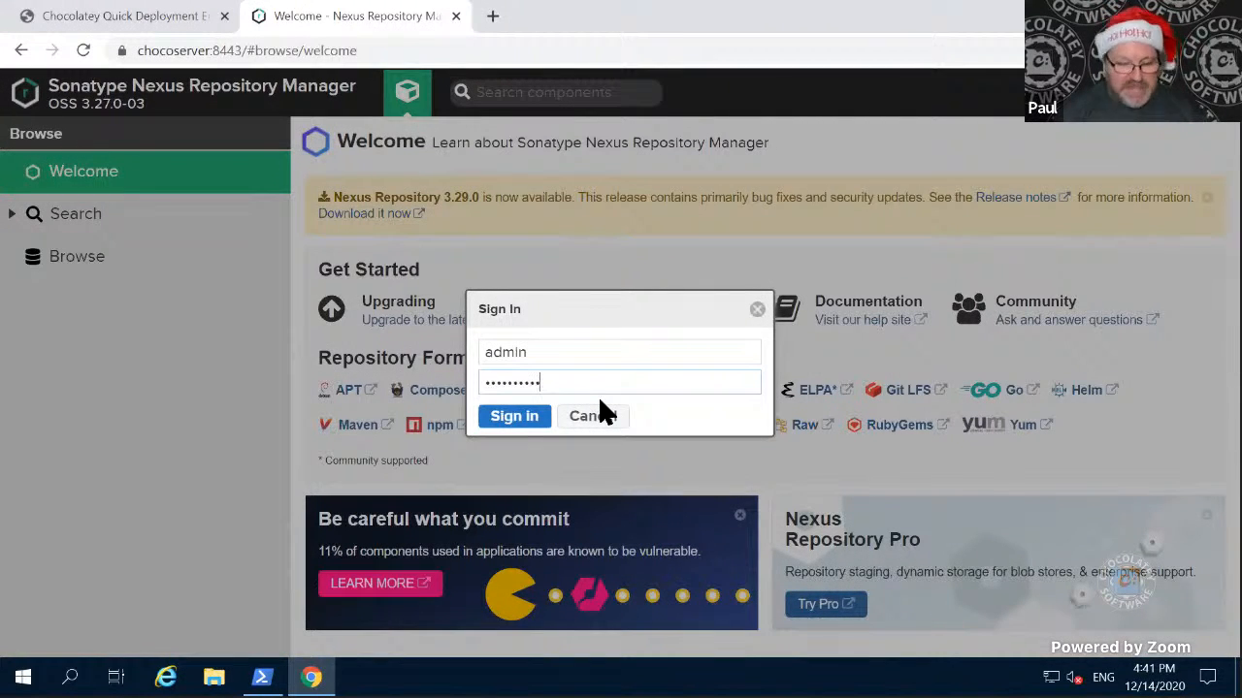
{"action": "key", "text": "Return"}
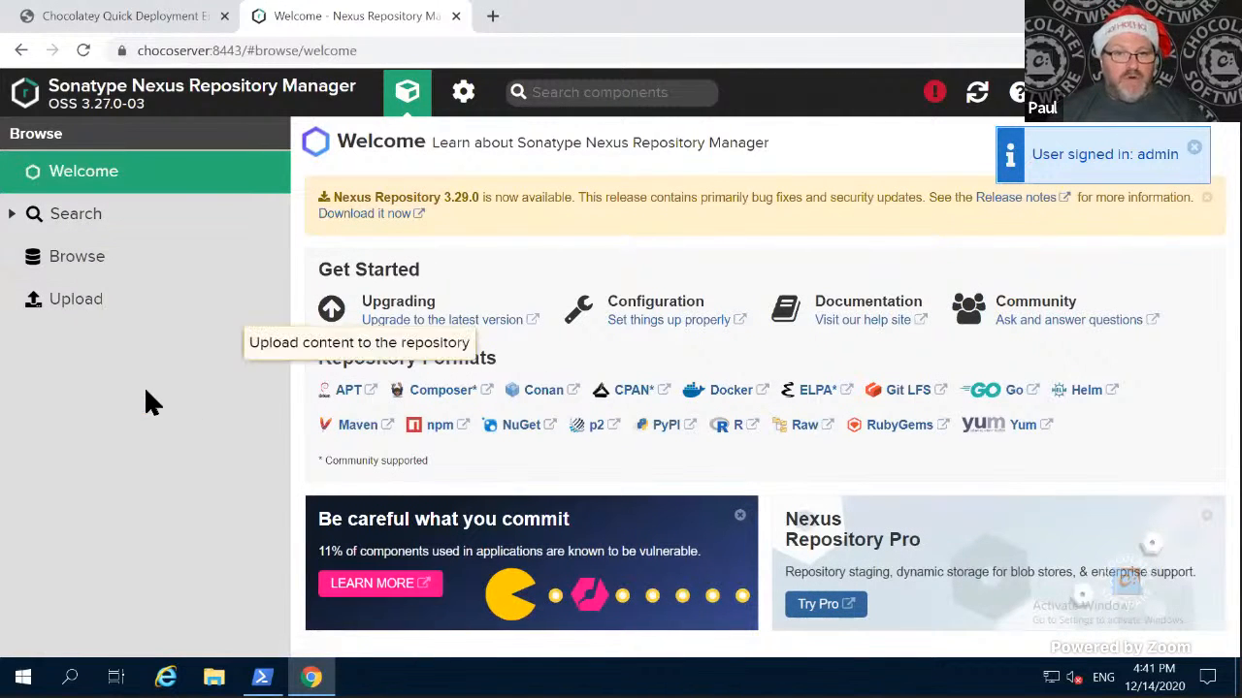
- Create a nuget (hosted) repository named Finance in the Nexus repository administration, keeping the default storage and deployment settings
{"action": "left_click", "coordinate": [463, 94]}
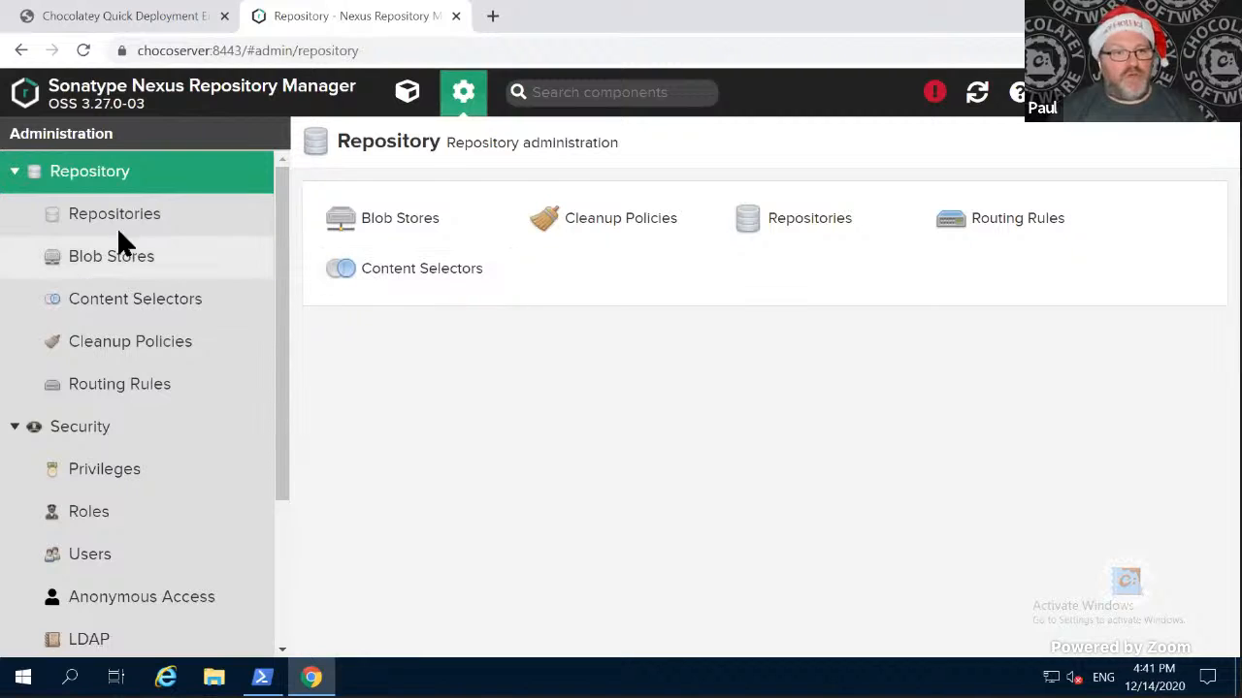
{"action": "left_click", "coordinate": [111, 211]}
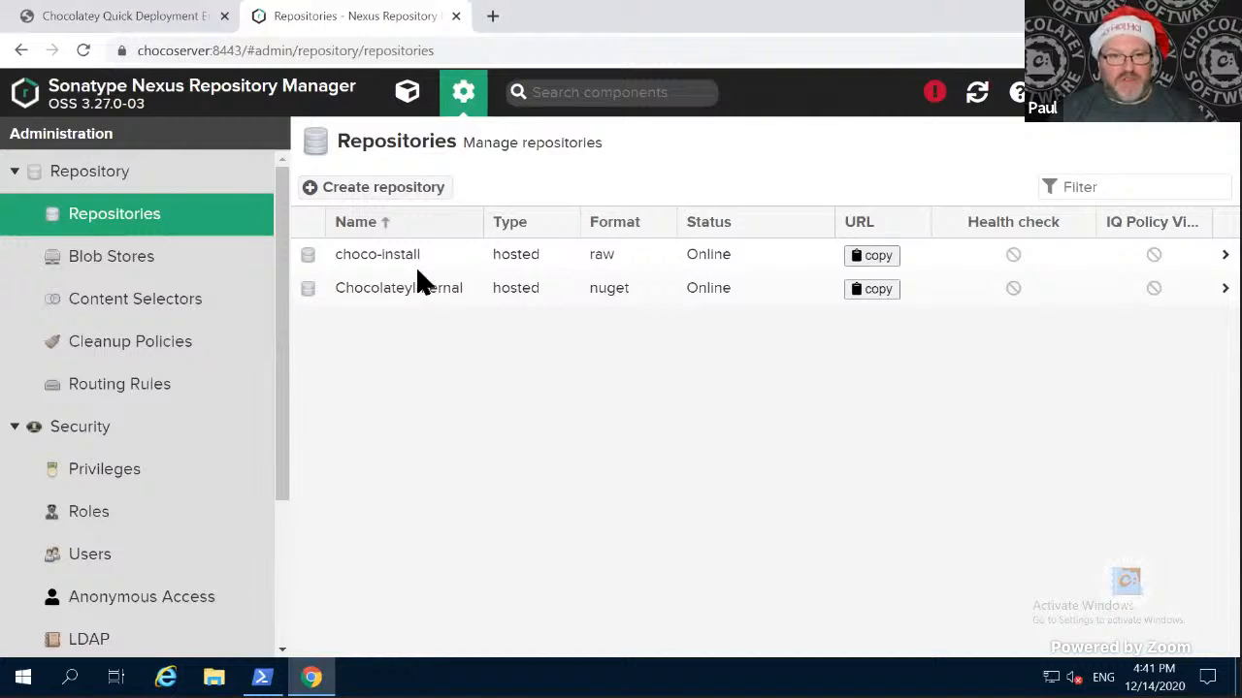
{"action": "left_click", "coordinate": [381, 189]}
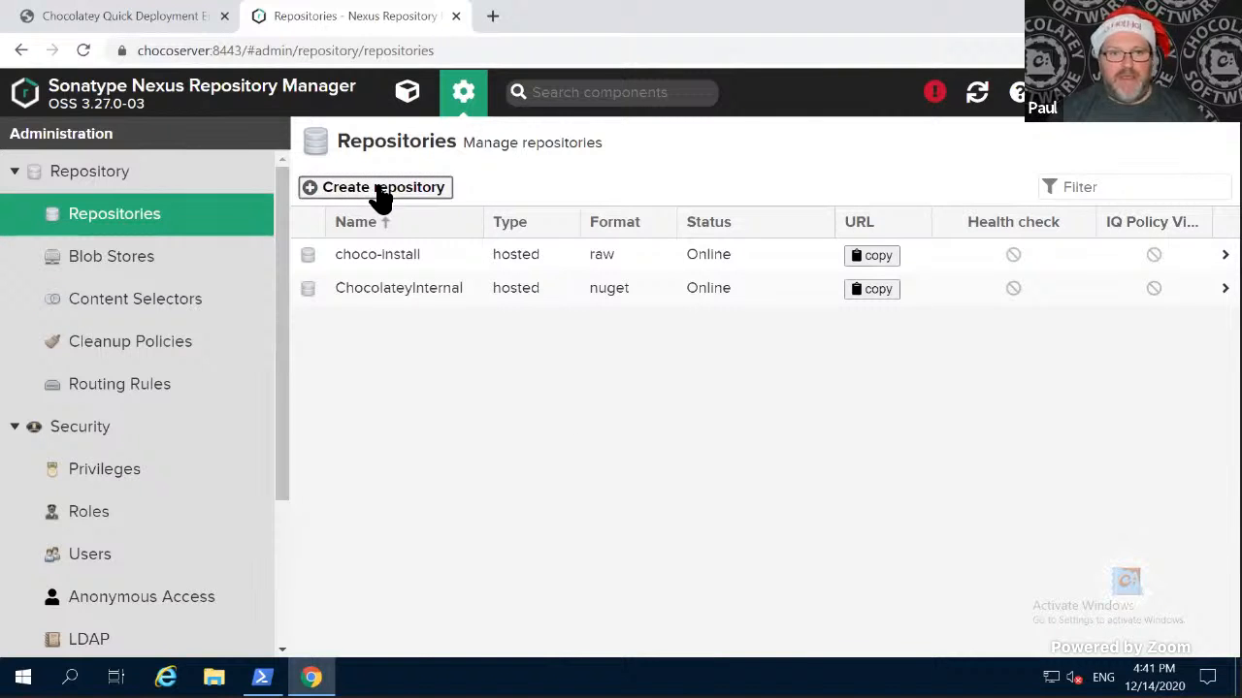
{"action": "scroll", "coordinate": [504, 514], "scroll_direction": "down", "scroll_amount": 1}
{"action": "scroll", "coordinate": [505, 512], "scroll_direction": "down", "scroll_amount": 3}
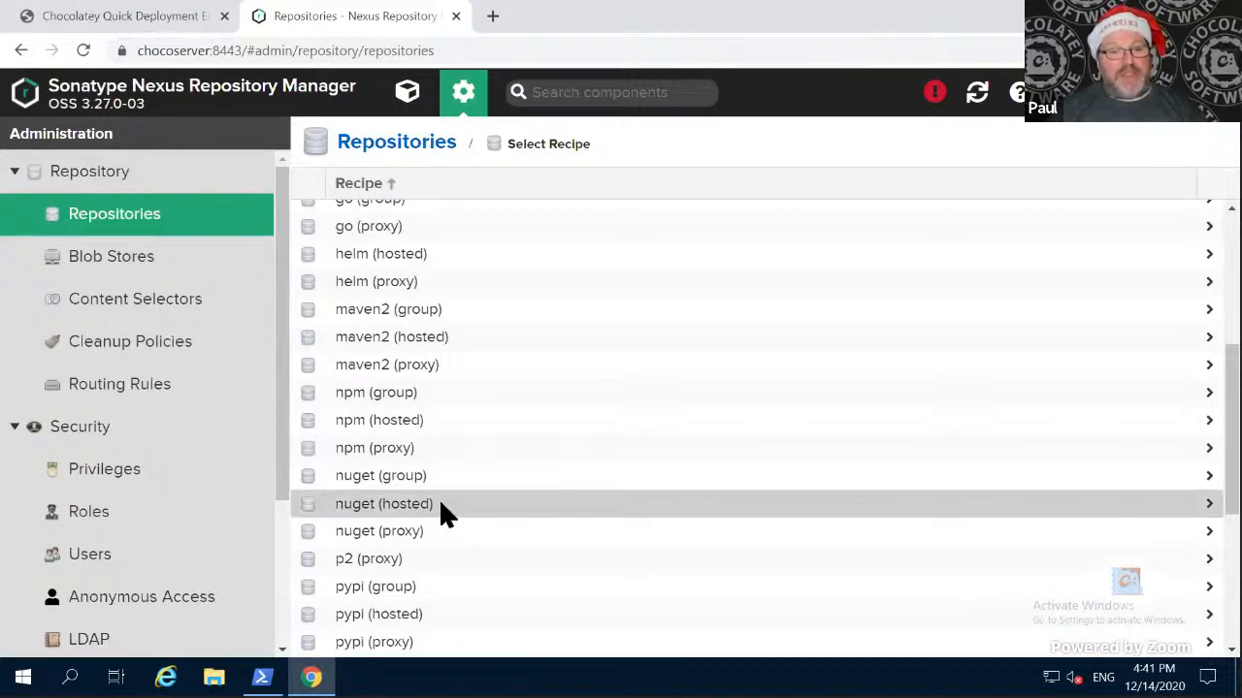
{"action": "left_click", "coordinate": [441, 504]}
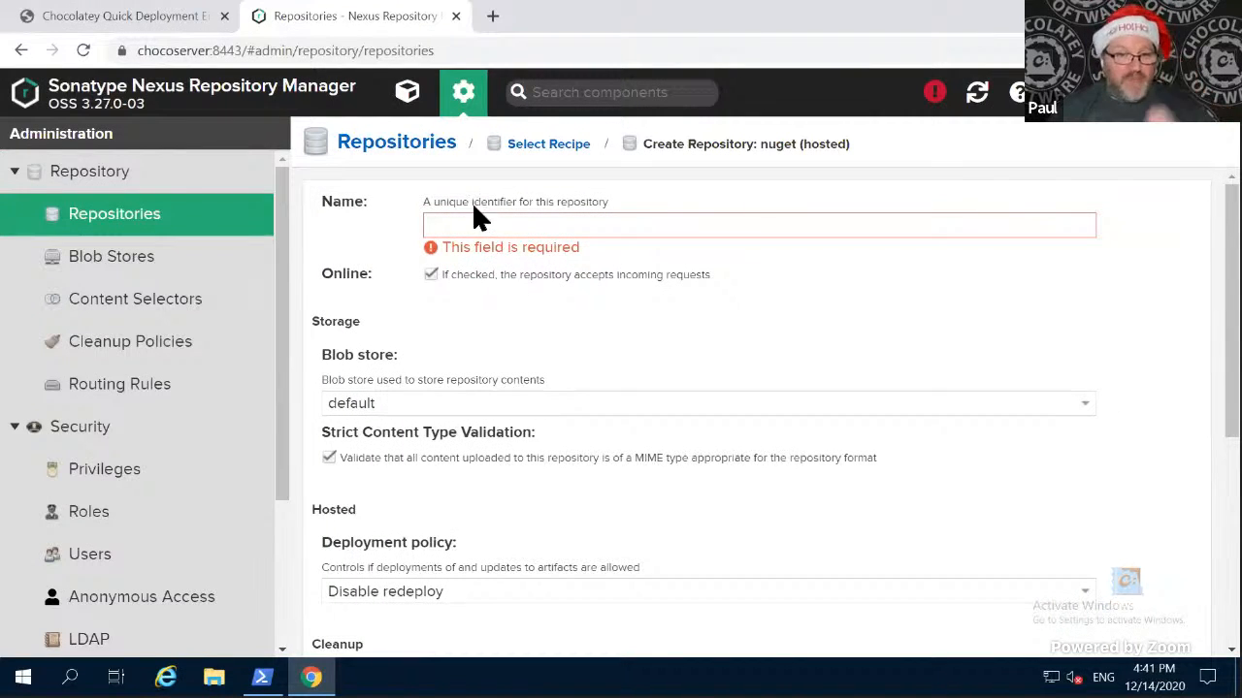
{"action": "left_click", "coordinate": [476, 231]}
{"action": "type", "text": "Finance"}
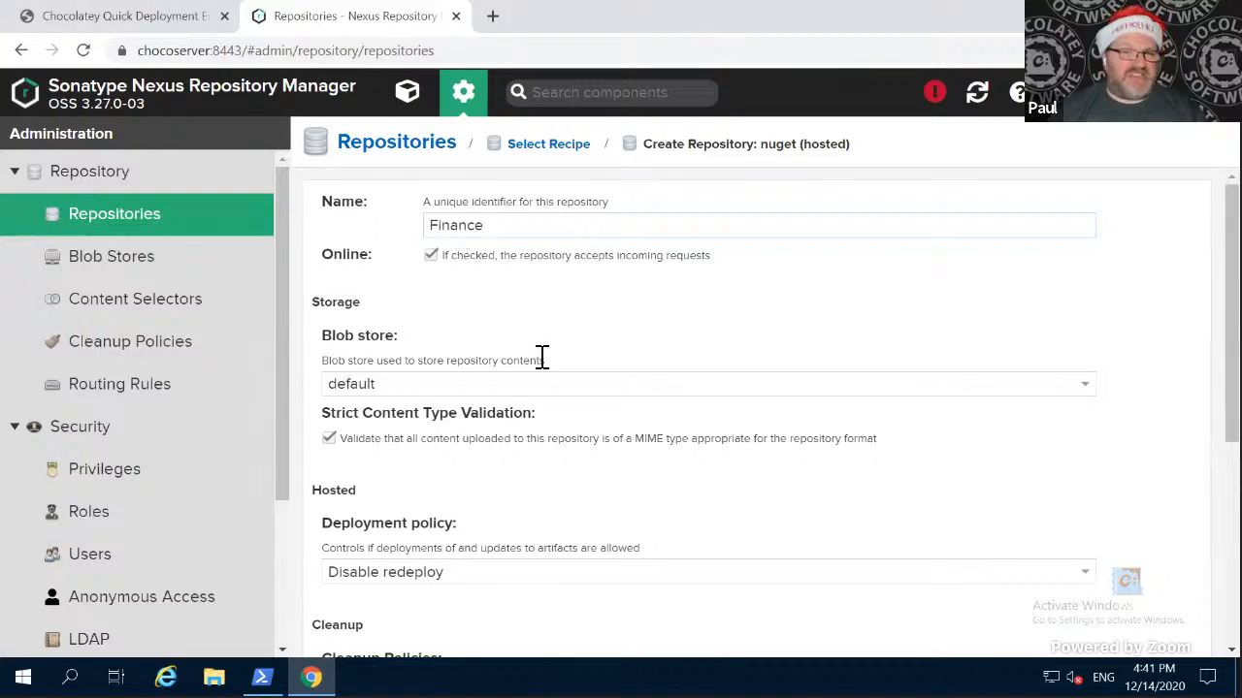
{"action": "scroll", "coordinate": [541, 360], "scroll_direction": "down", "scroll_amount": 4}
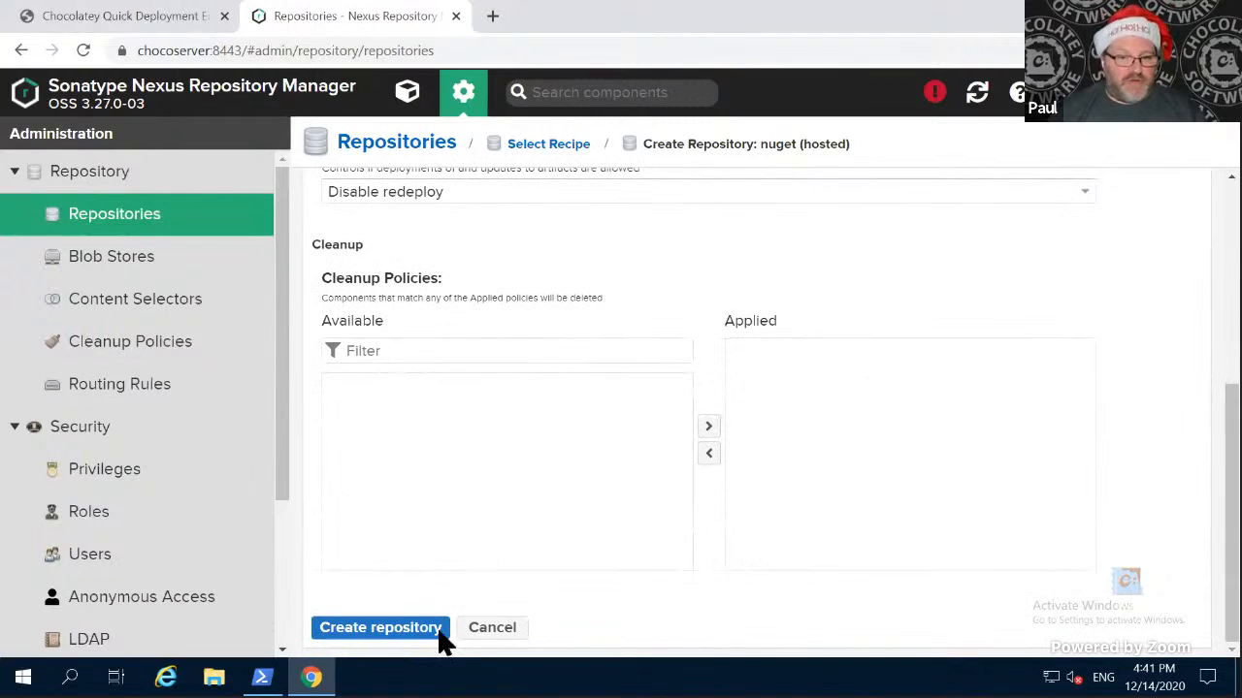
{"action": "left_click", "coordinate": [382, 632]}
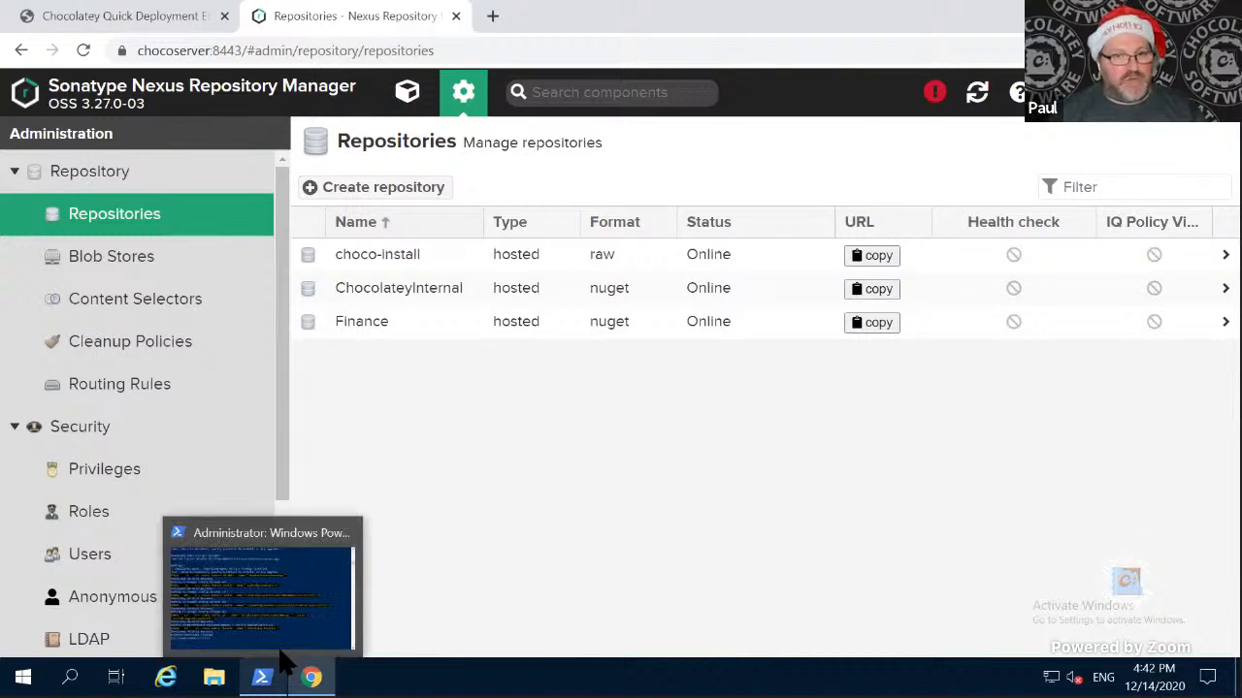
- Run .\PushFinancePackages.ps1 in the server's administrator PowerShell, supplying the key with -apikey $apikey after cancelling the run without it
{"action": "left_click", "coordinate": [262, 677]}
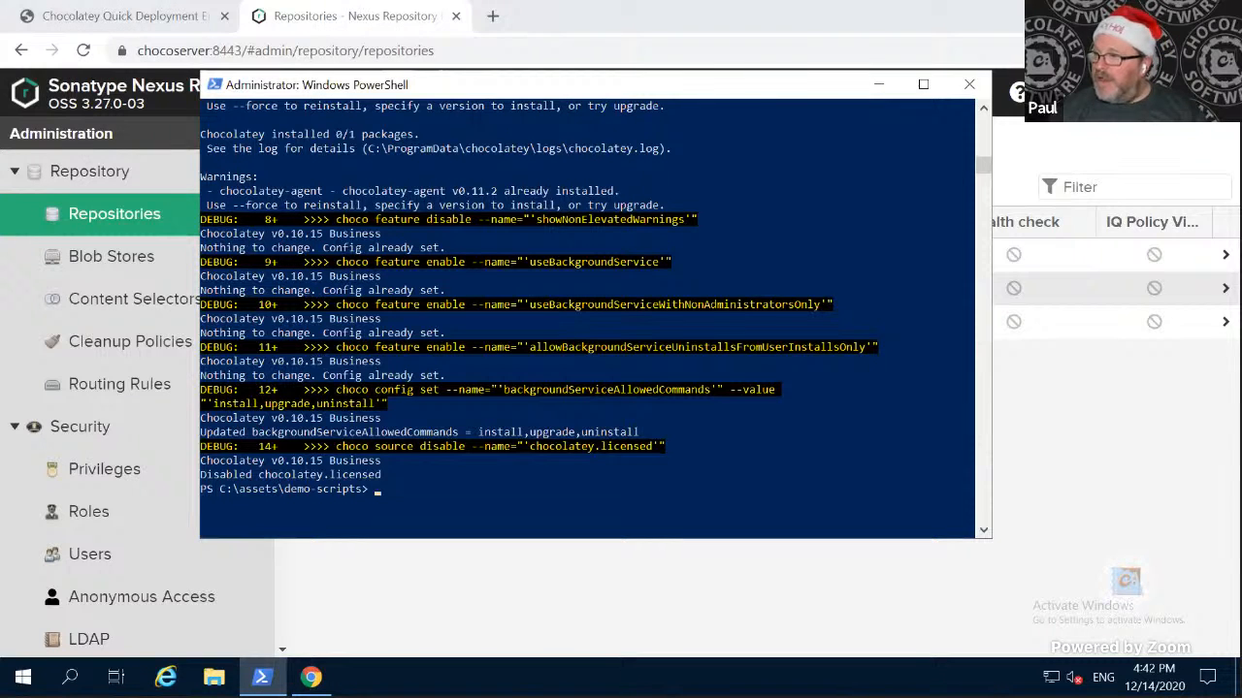
{"action": "left_click", "coordinate": [413, 503]}
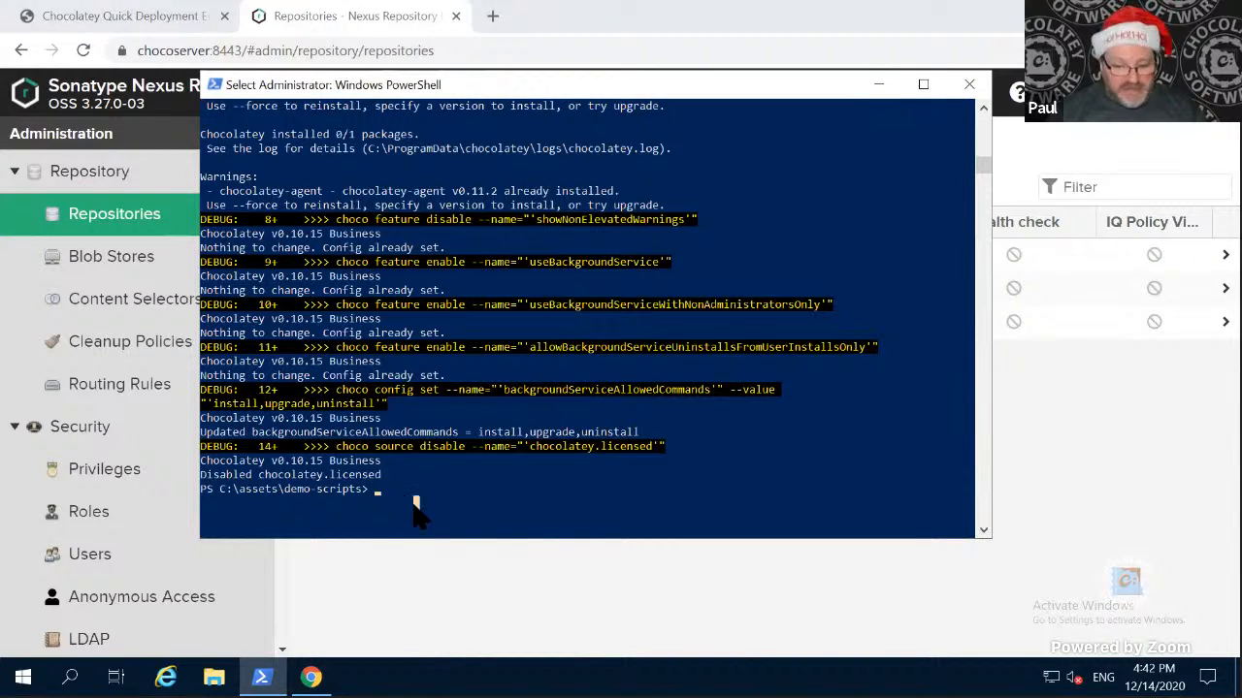
{"action": "key", "text": "Escape"}
{"action": "type", "text": ".\\PushFinancePackages.ps1"}
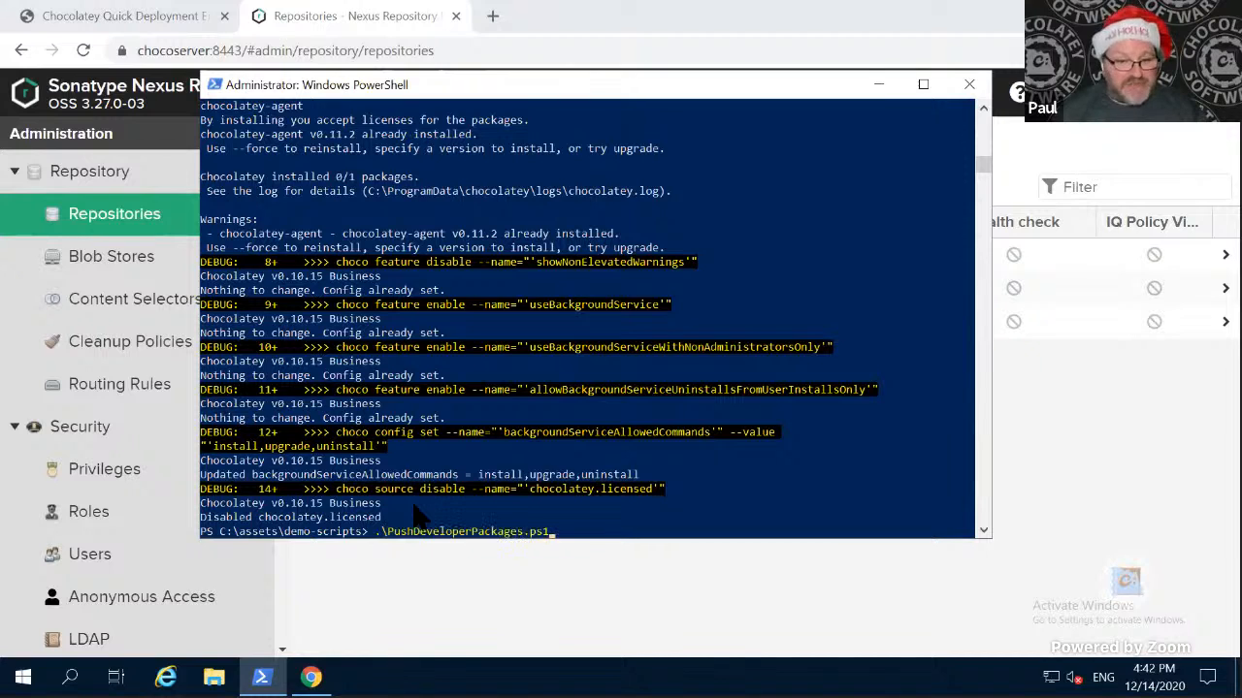
{"action": "key", "text": "Return"}
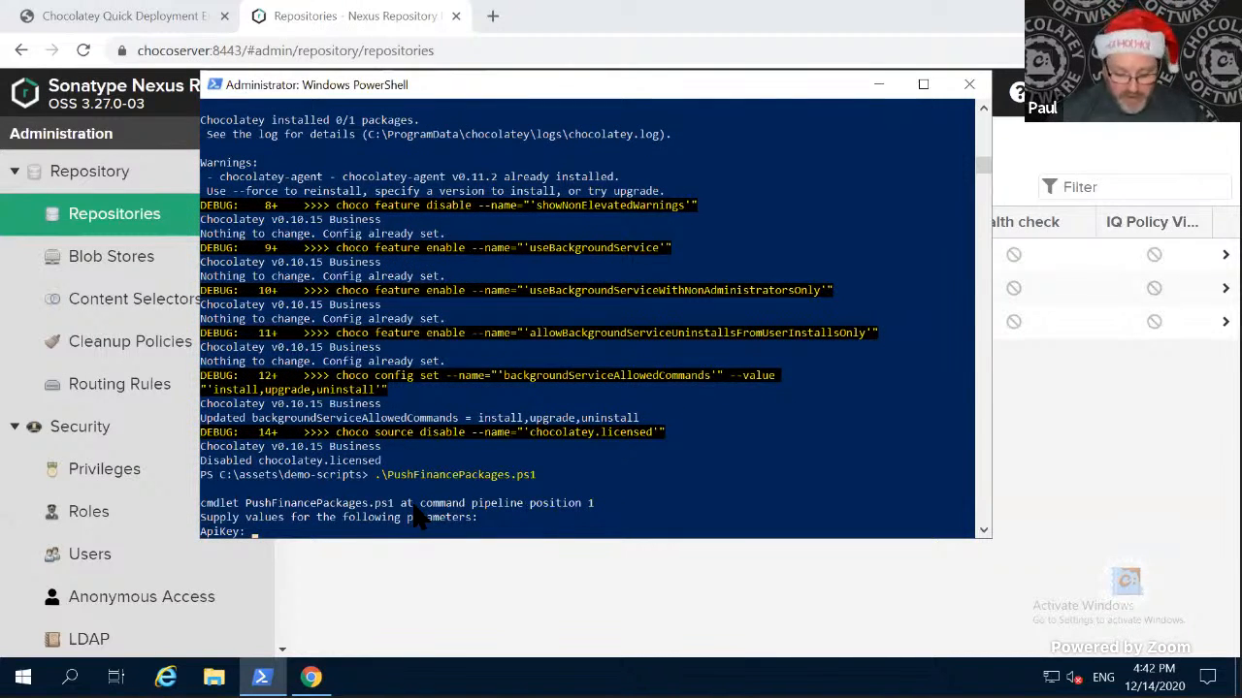
{"action": "key", "text": "ctrl+c"}
{"action": "key", "text": "Up"}
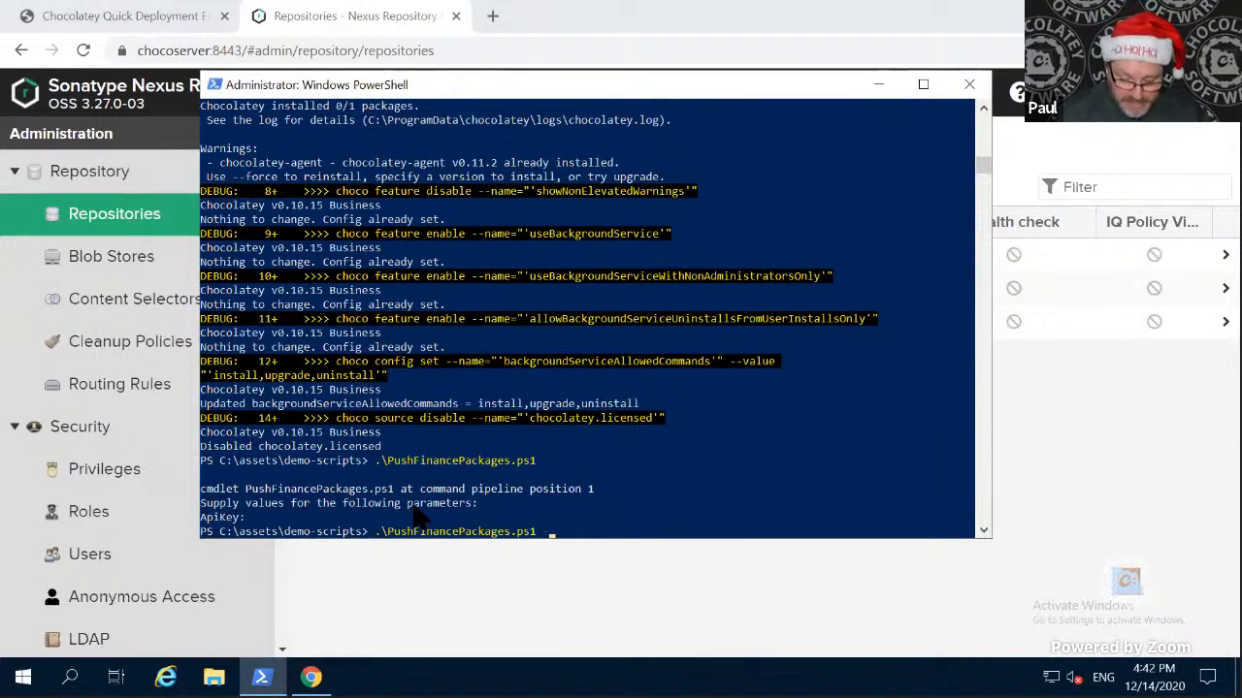
{"action": "type", "text": "-apikey $apikey"}
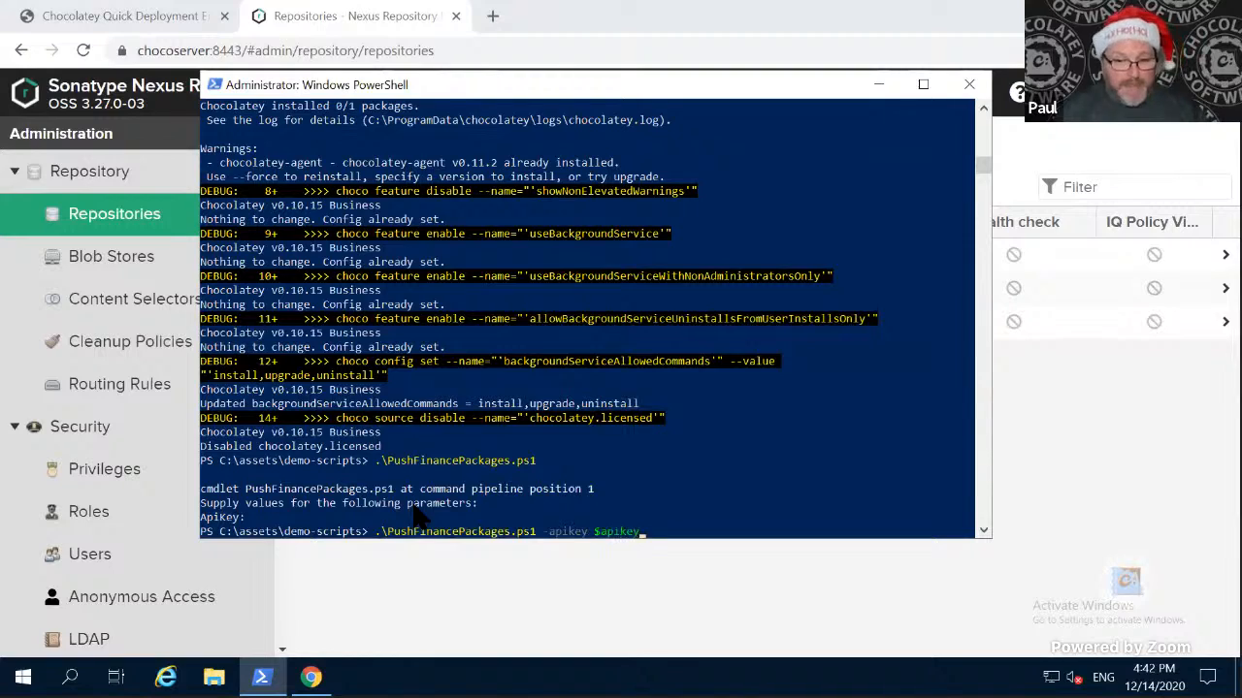
{"action": "key", "text": "Return"}
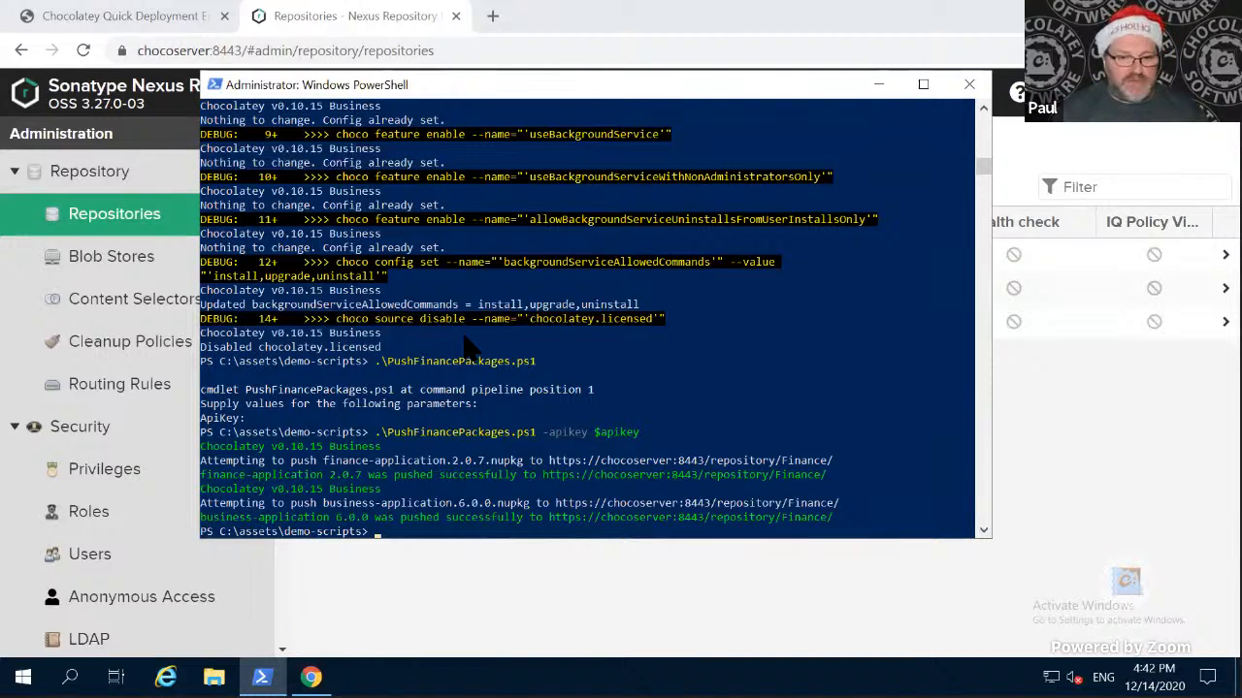
- Run .\AddChocoSourcesToBob01.ps1 and enter the account's user name and password in the credential request
{"action": "type", "text": ".\\A"}
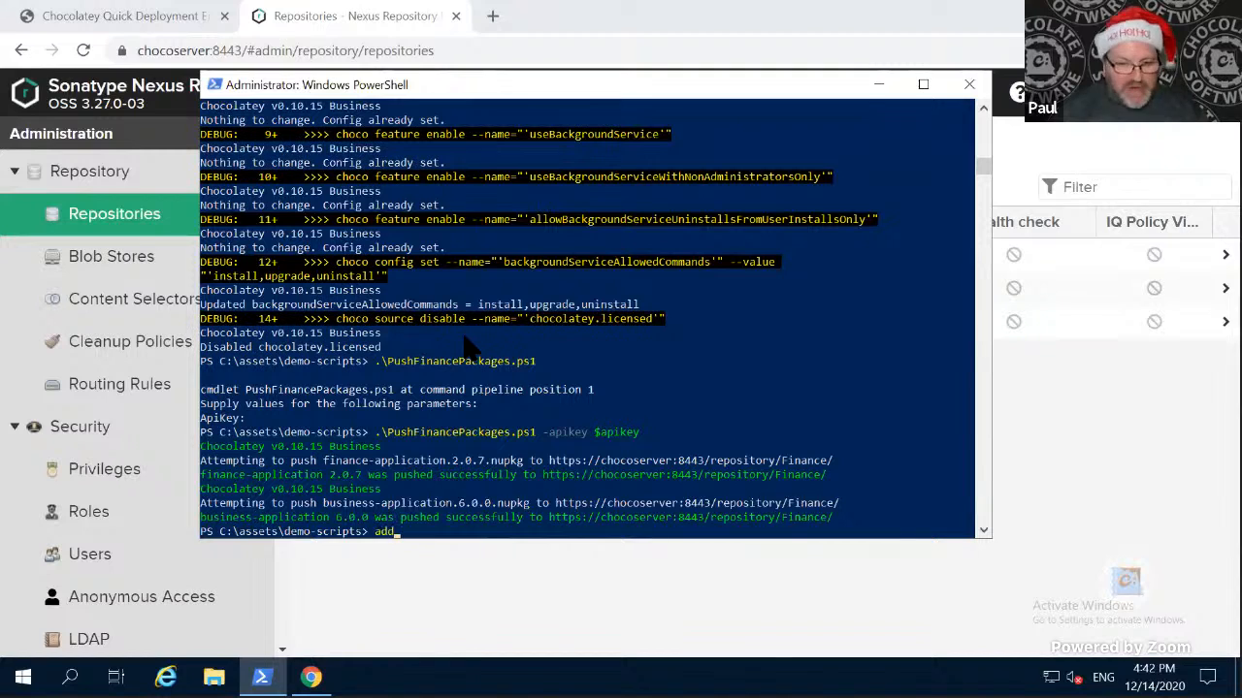
{"action": "key", "text": "Tab"}
{"action": "key", "text": "Return"}
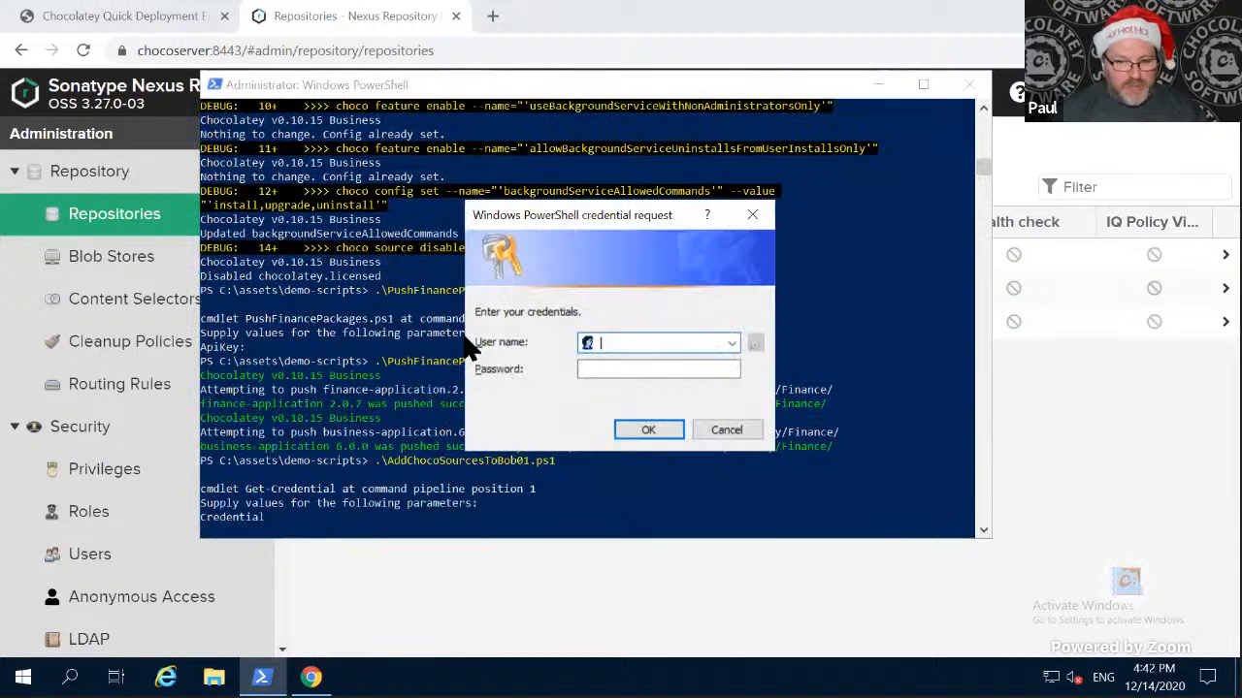
{"action": "type", "text": "vagrant"}
{"action": "key", "text": "Tab"}
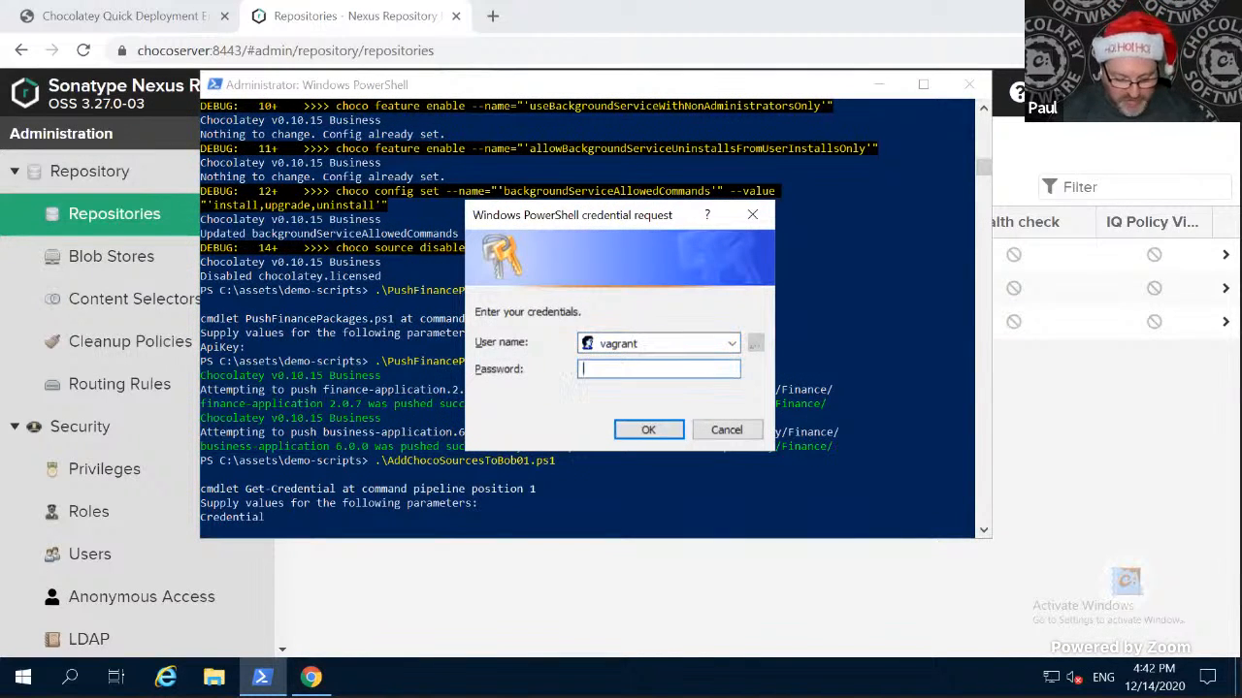
{"action": "type", "text": "vagrant"}
{"action": "key", "text": "Return"}
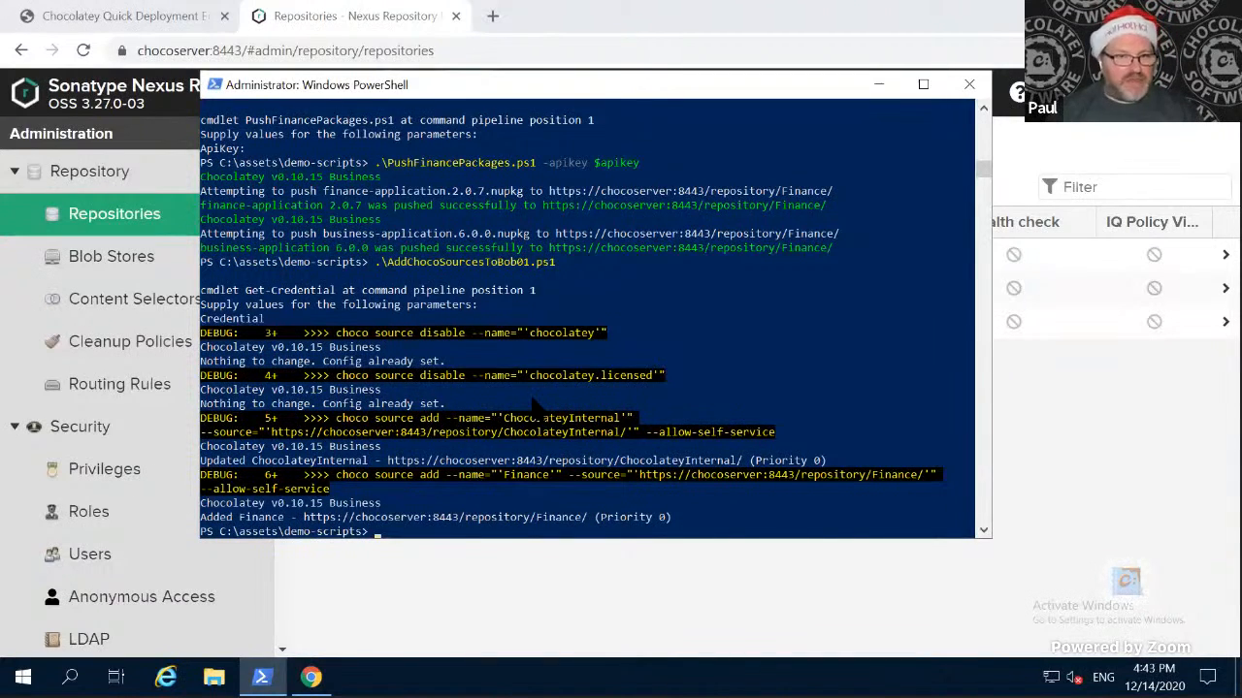
- Switch back to the client desktop, close Chocolatey GUI, and launch it again to load the updated sources
{"action": "key", "text": "ctrl+super+Right"}
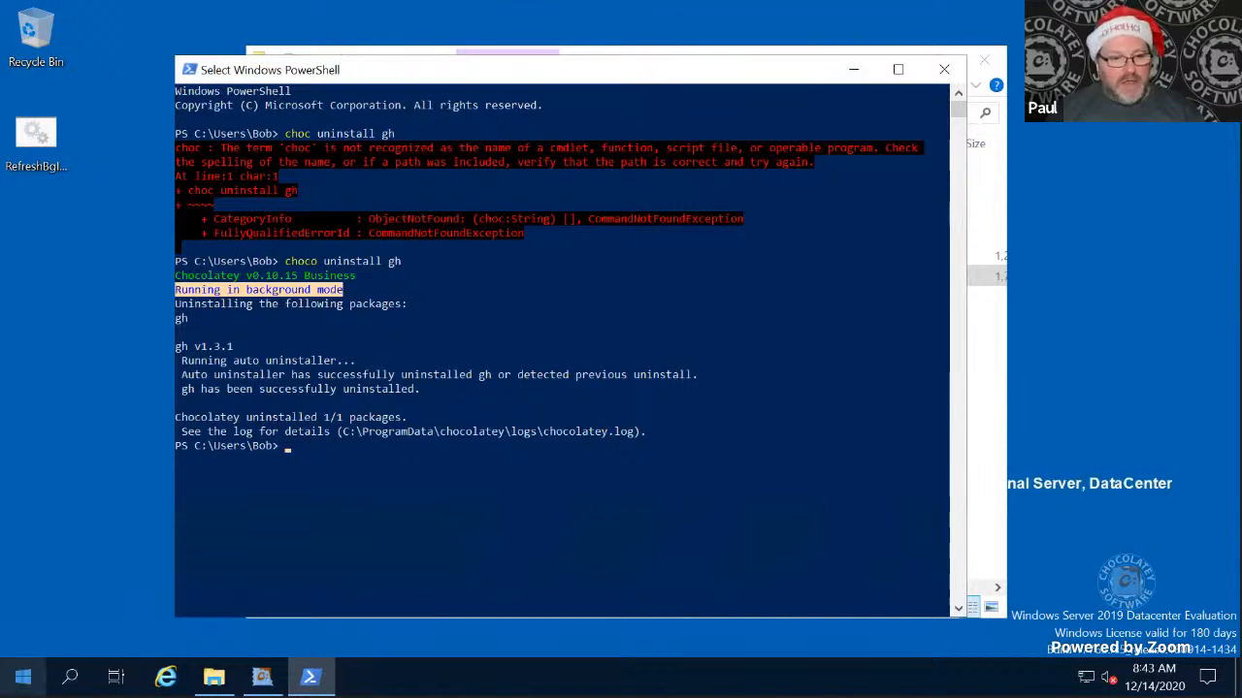
{"action": "left_click", "coordinate": [23, 677]}
{"action": "left_click", "coordinate": [262, 678]}
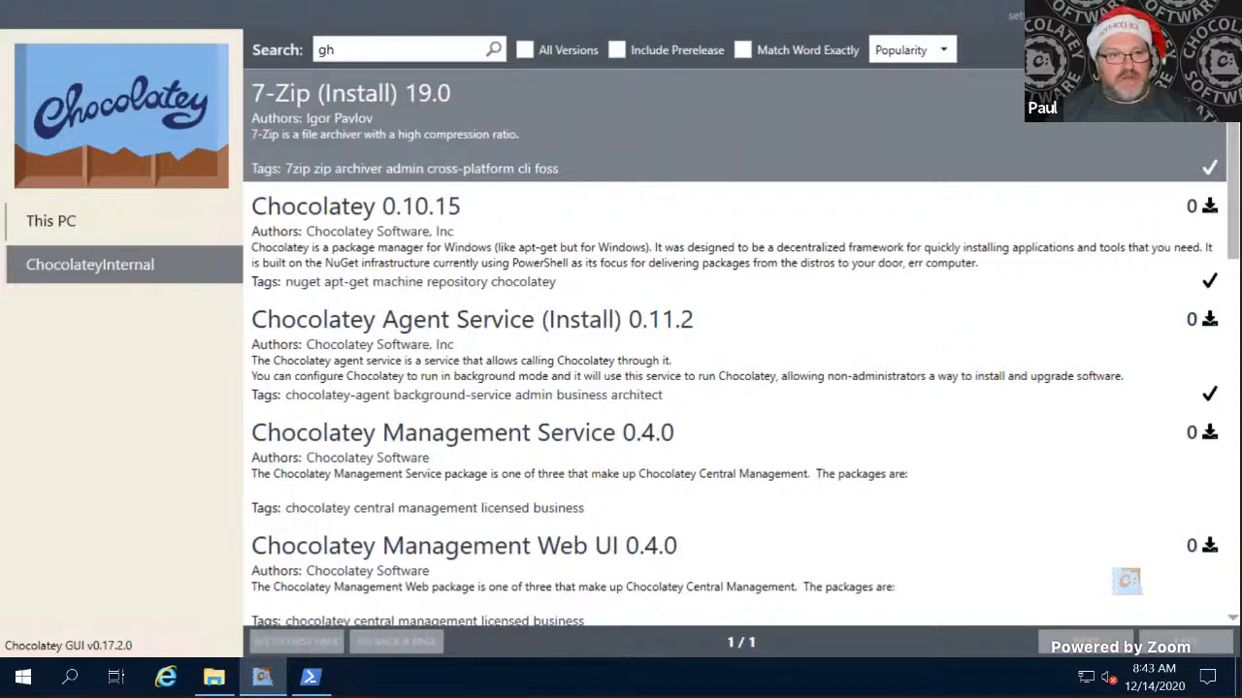
{"action": "left_click", "coordinate": [1219, 15]}
{"action": "left_click", "coordinate": [23, 677]}
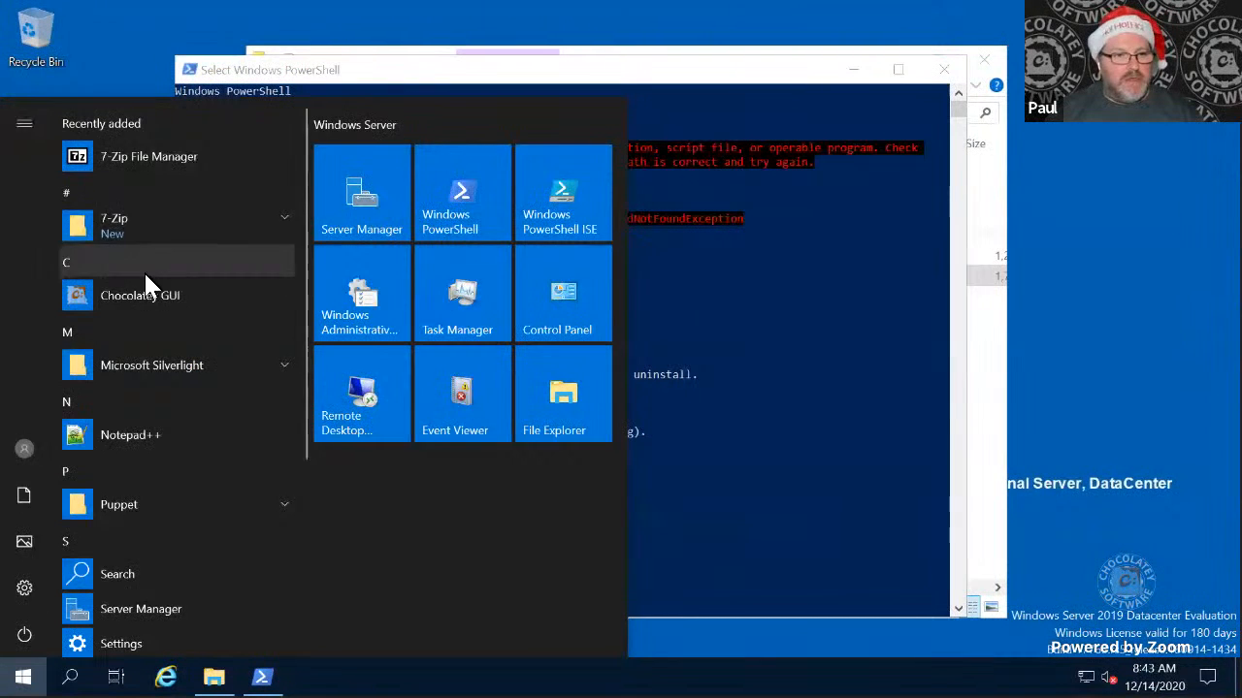
{"action": "left_click", "coordinate": [136, 296]}
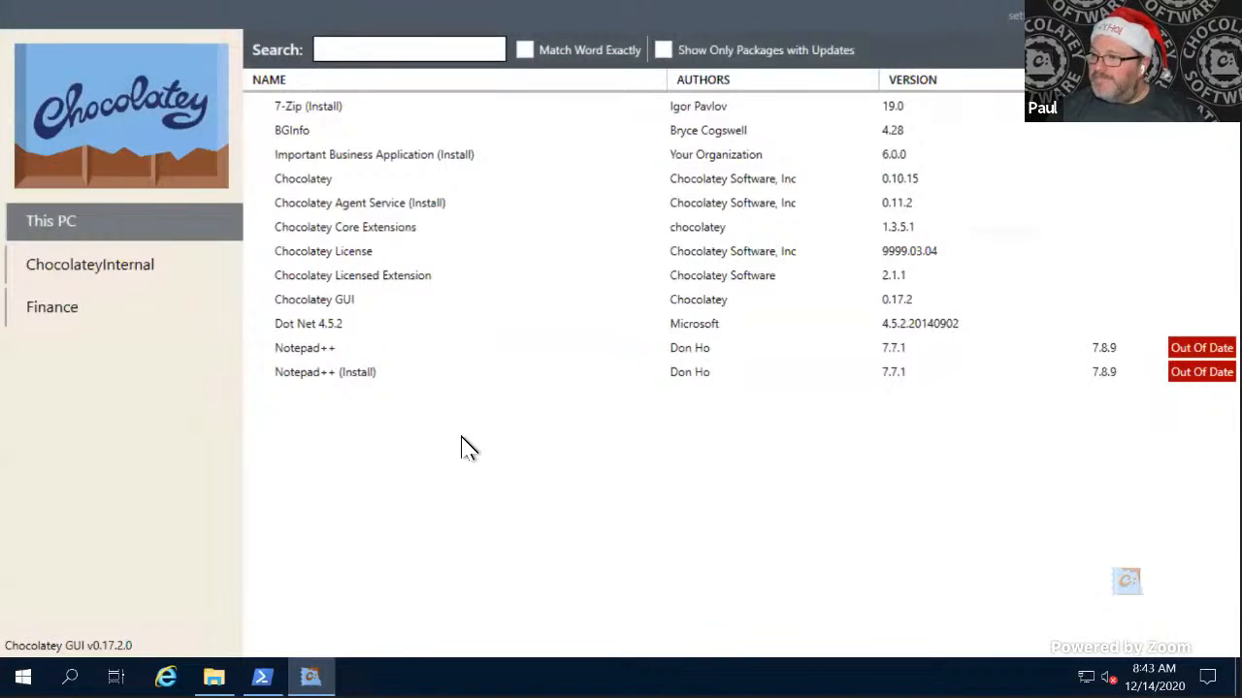
- Install Restricted Finance Application (Install) 2.0.7 from the Finance source and select it among the packages on This PC
{"action": "left_click", "coordinate": [59, 323]}
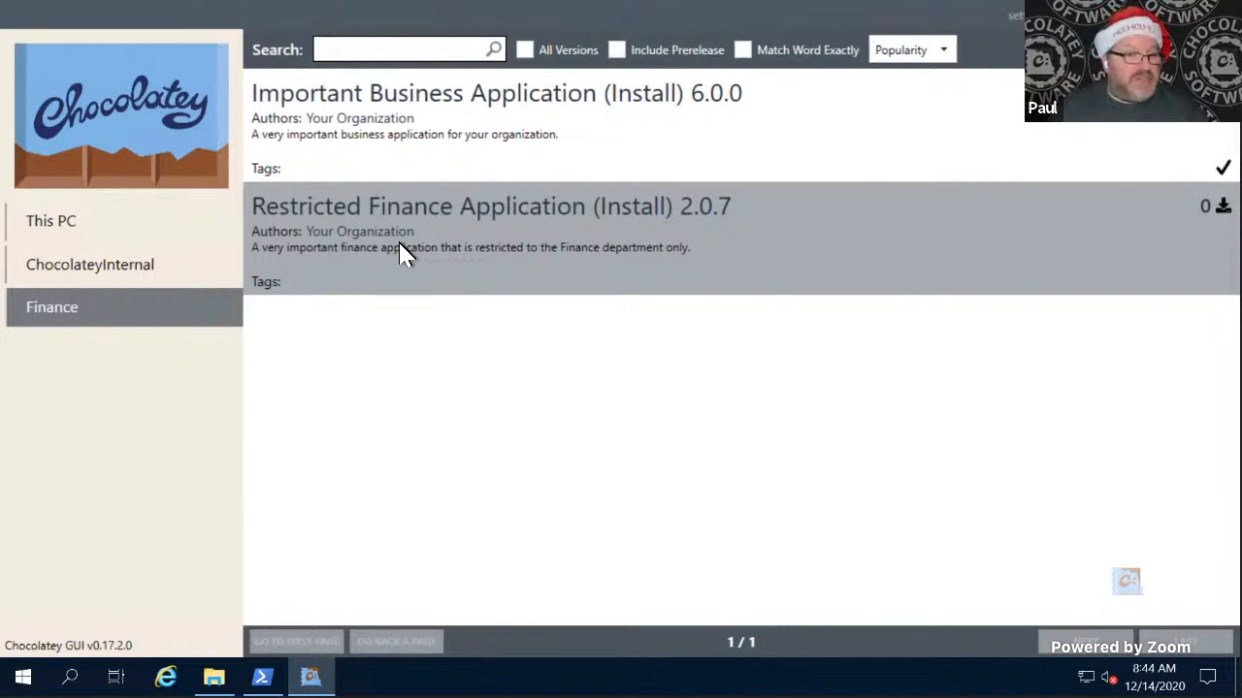
{"action": "right_click", "coordinate": [403, 254]}
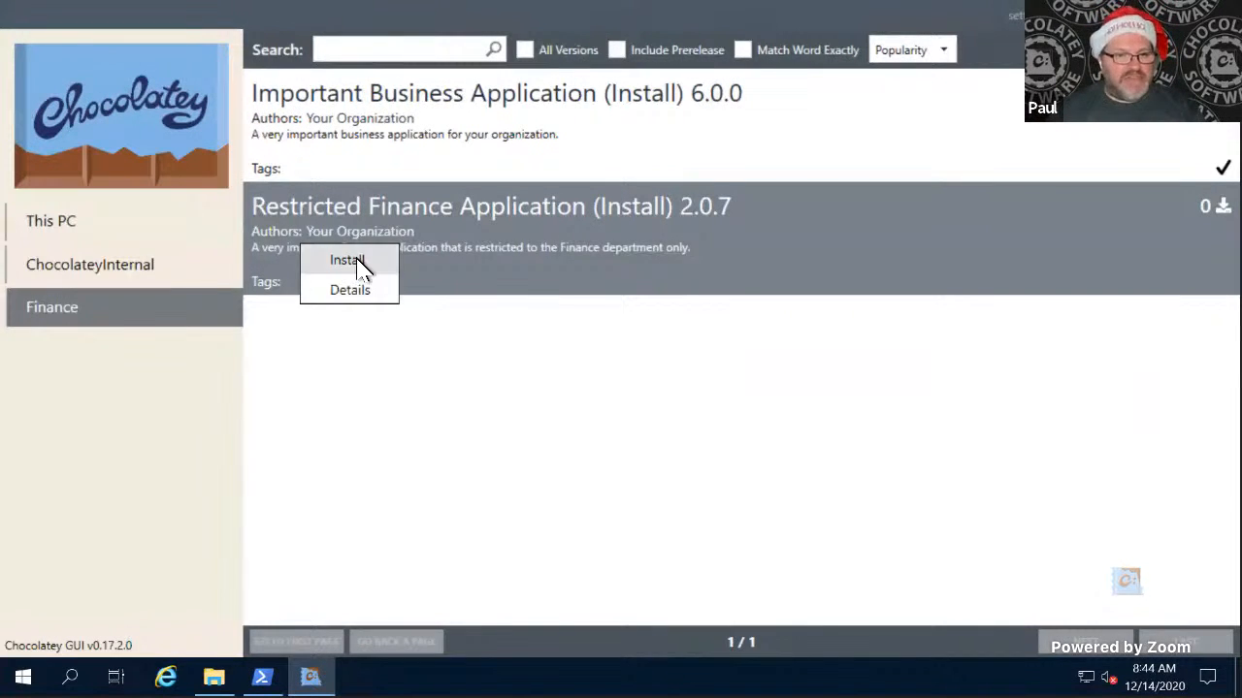
{"action": "left_click", "coordinate": [360, 262]}
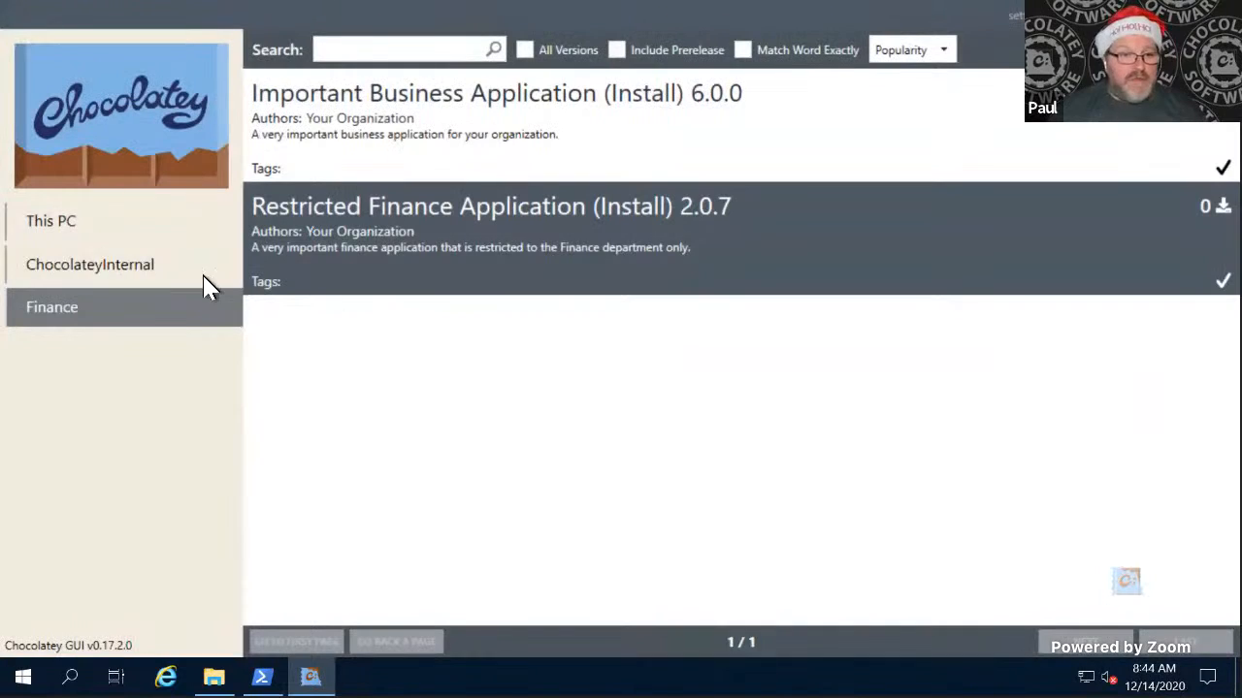
{"action": "left_click", "coordinate": [87, 230]}
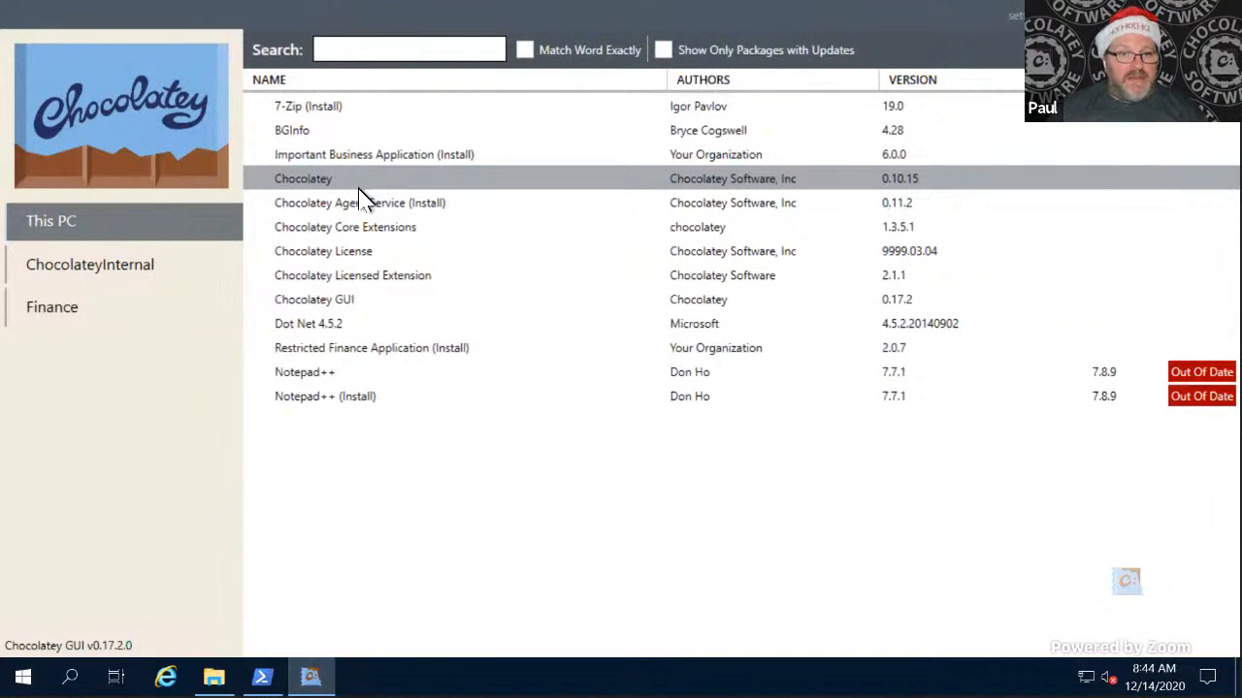
{"action": "left_click", "coordinate": [412, 355]}
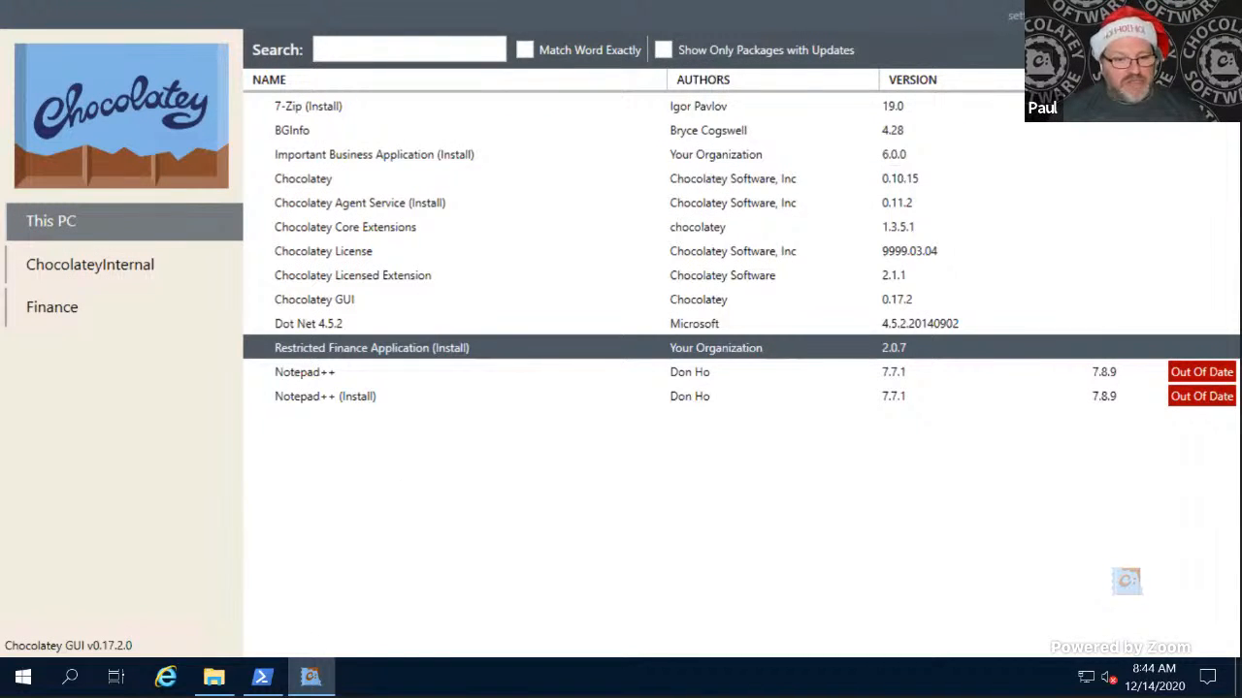
- Run choco uninstall finance-application in the client's non-admin PowerShell, then return to Chocolatey GUI
{"action": "left_click", "coordinate": [262, 677]}
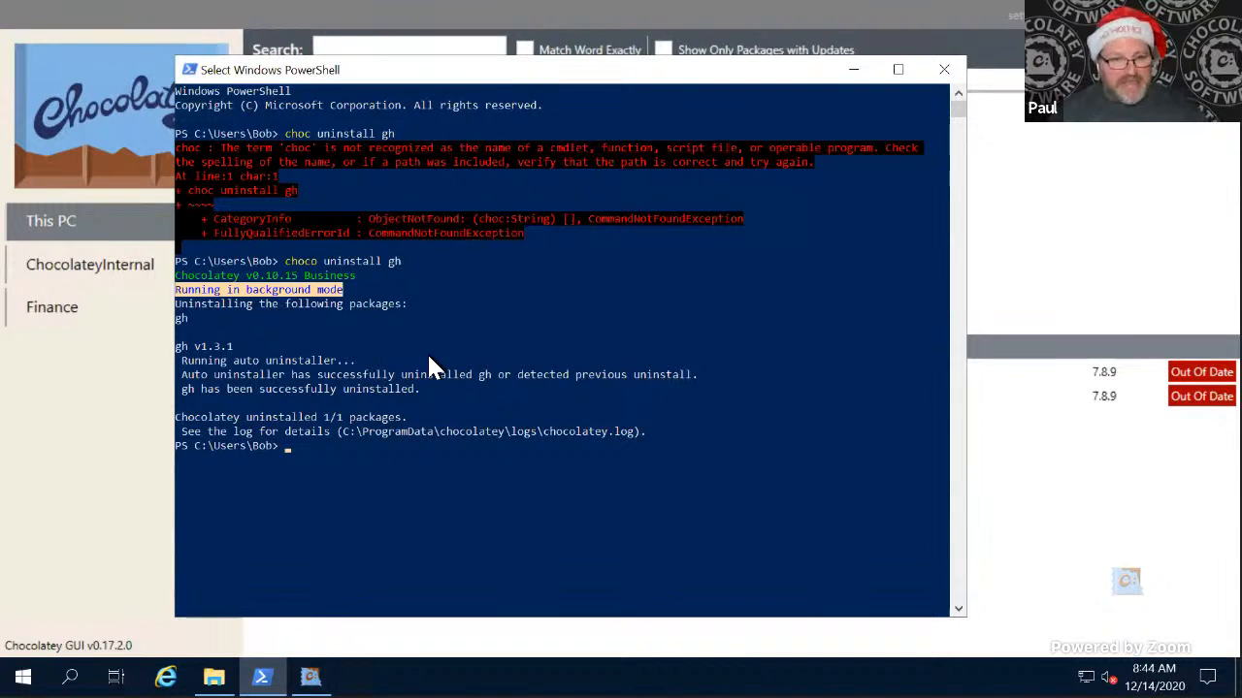
{"action": "key", "text": "Up"}
{"action": "key", "text": "BackSpace"}
{"action": "key", "text": "BackSpace"}
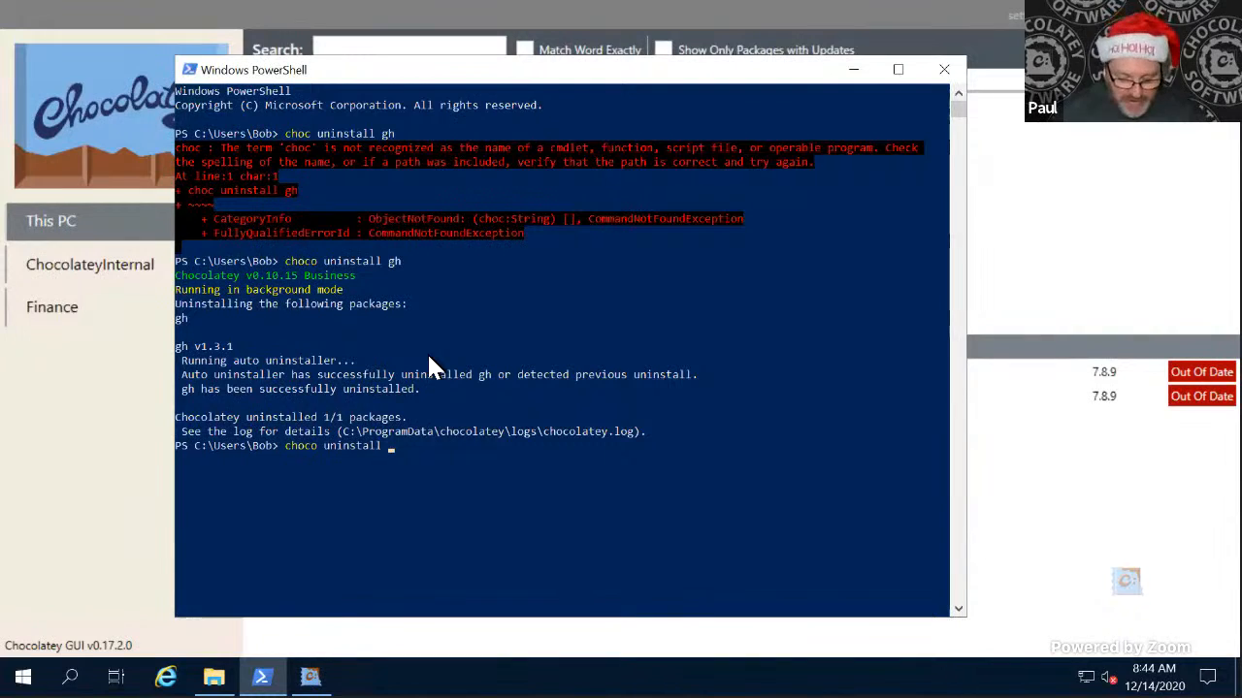
{"action": "type", "text": "finance-application"}
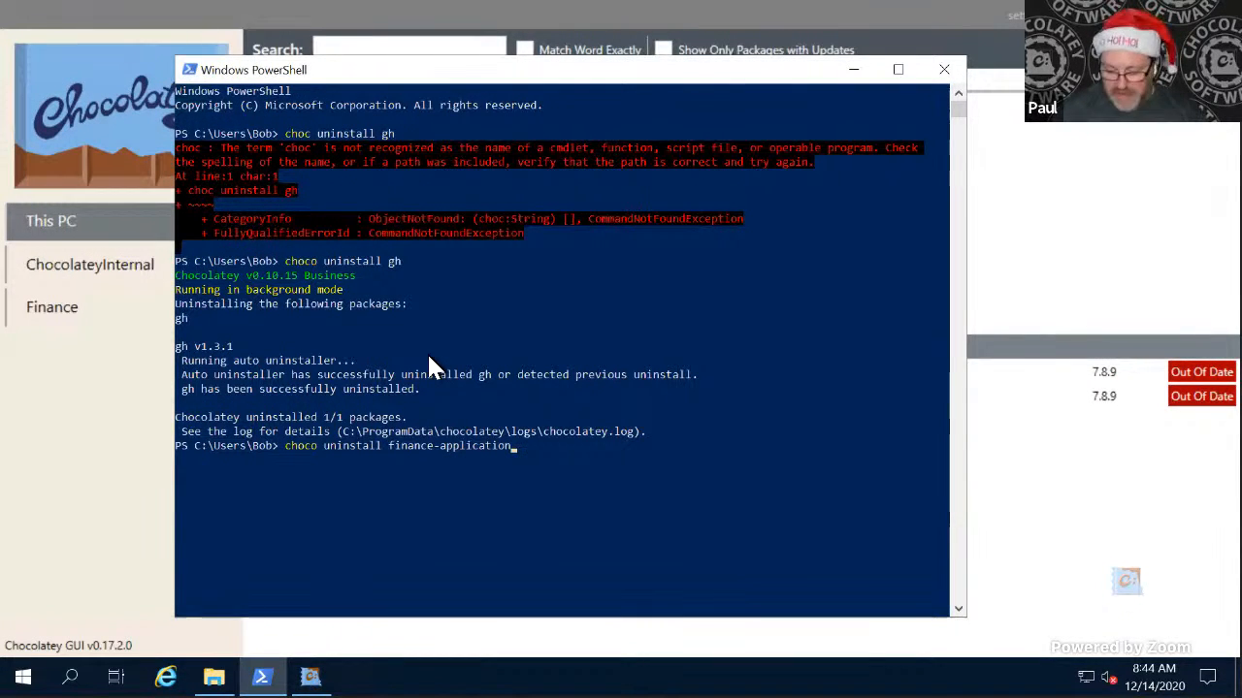
{"action": "key", "text": "Return"}
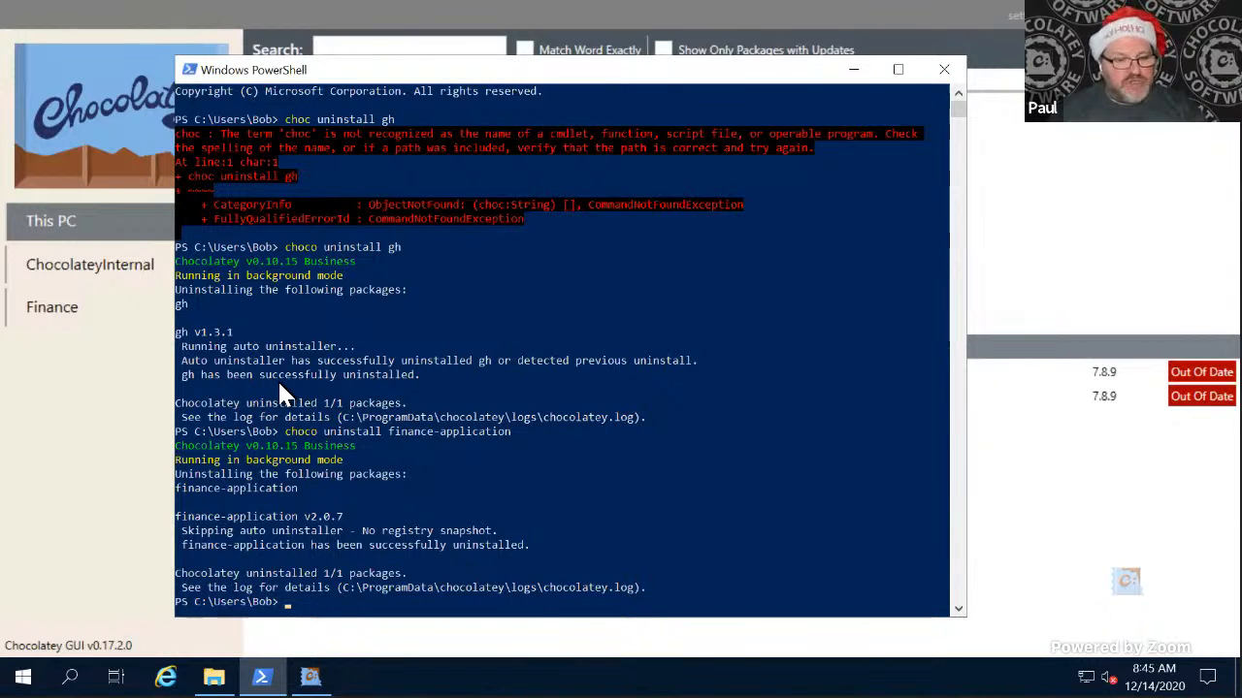
{"action": "left_click", "coordinate": [134, 449]}
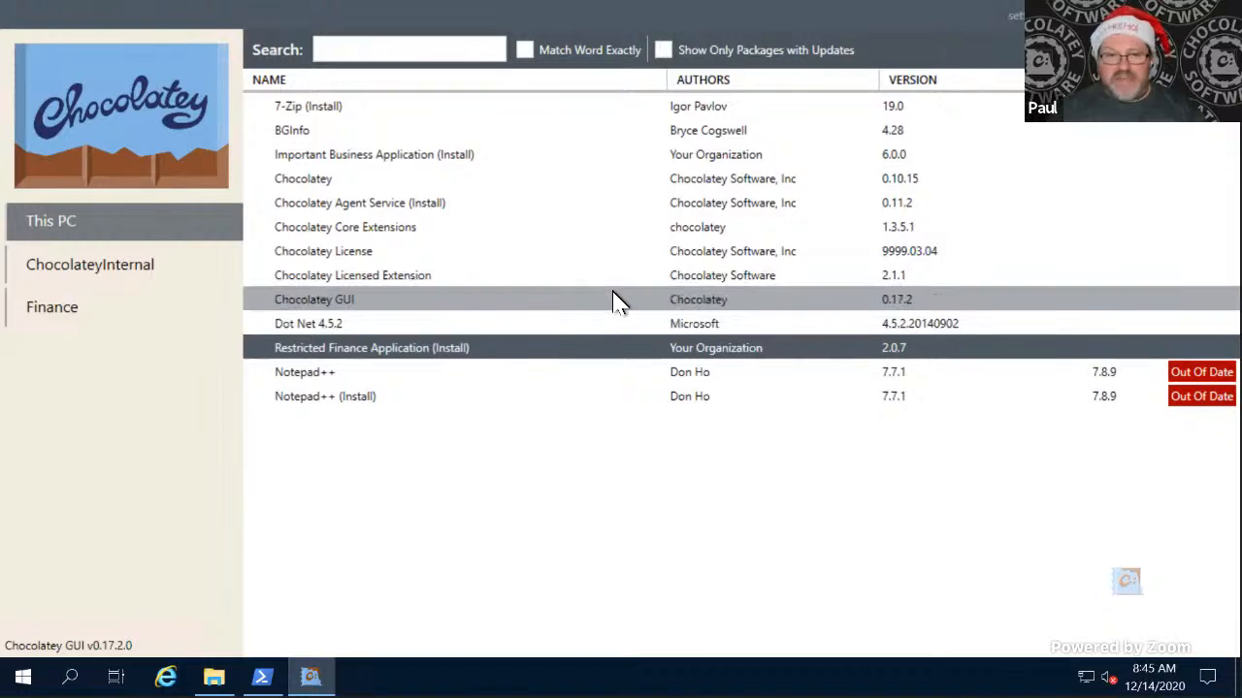
- Switch to the server desktop and bring the Nexus repositories list to the front
{"action": "key", "text": "ctrl+super+Left"}
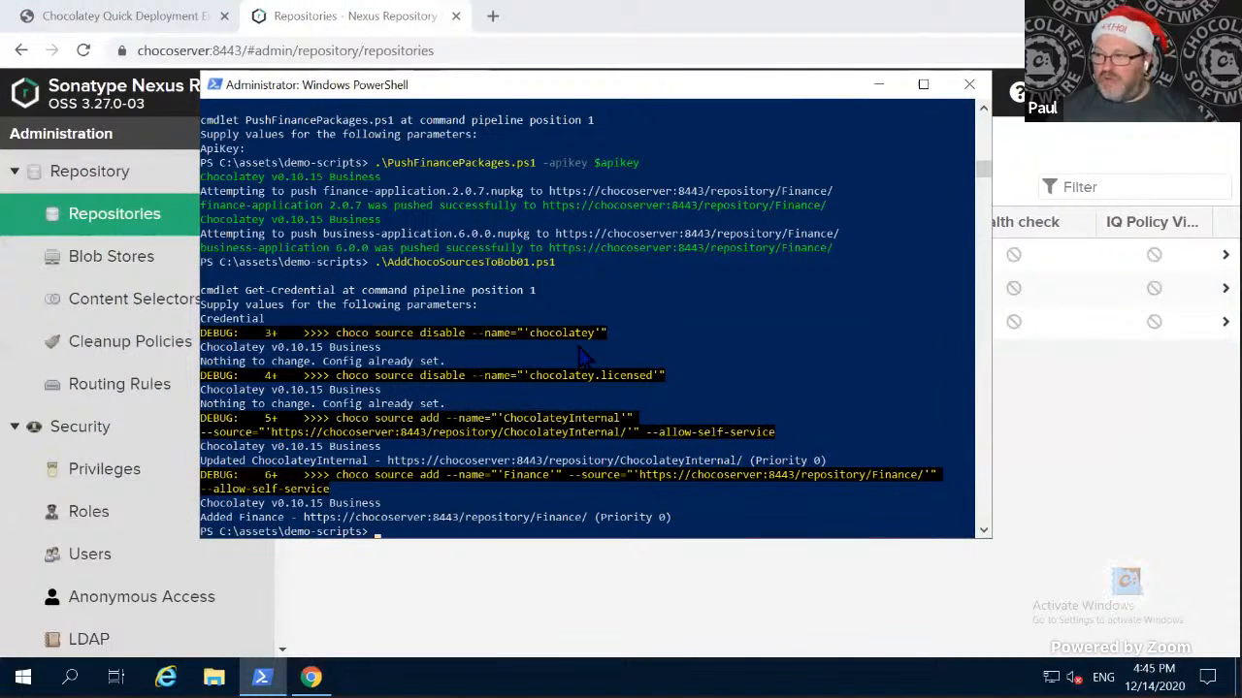
{"action": "left_click", "coordinate": [547, 348]}
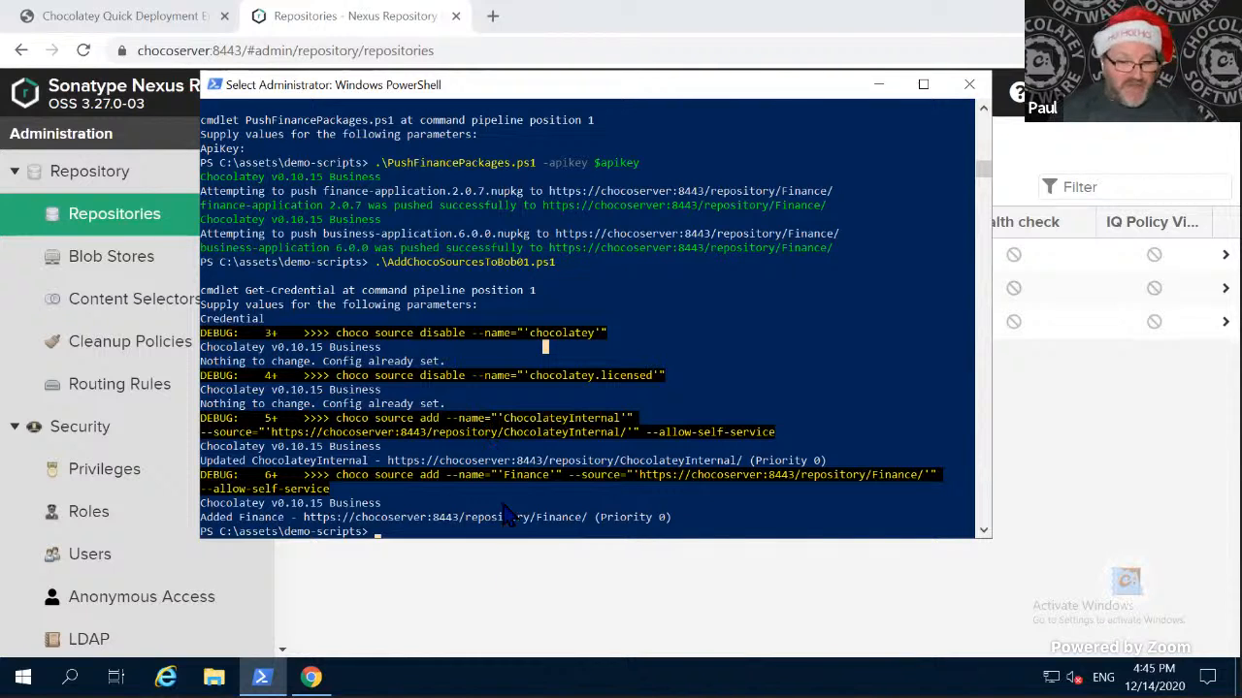
{"action": "left_click", "coordinate": [457, 626]}
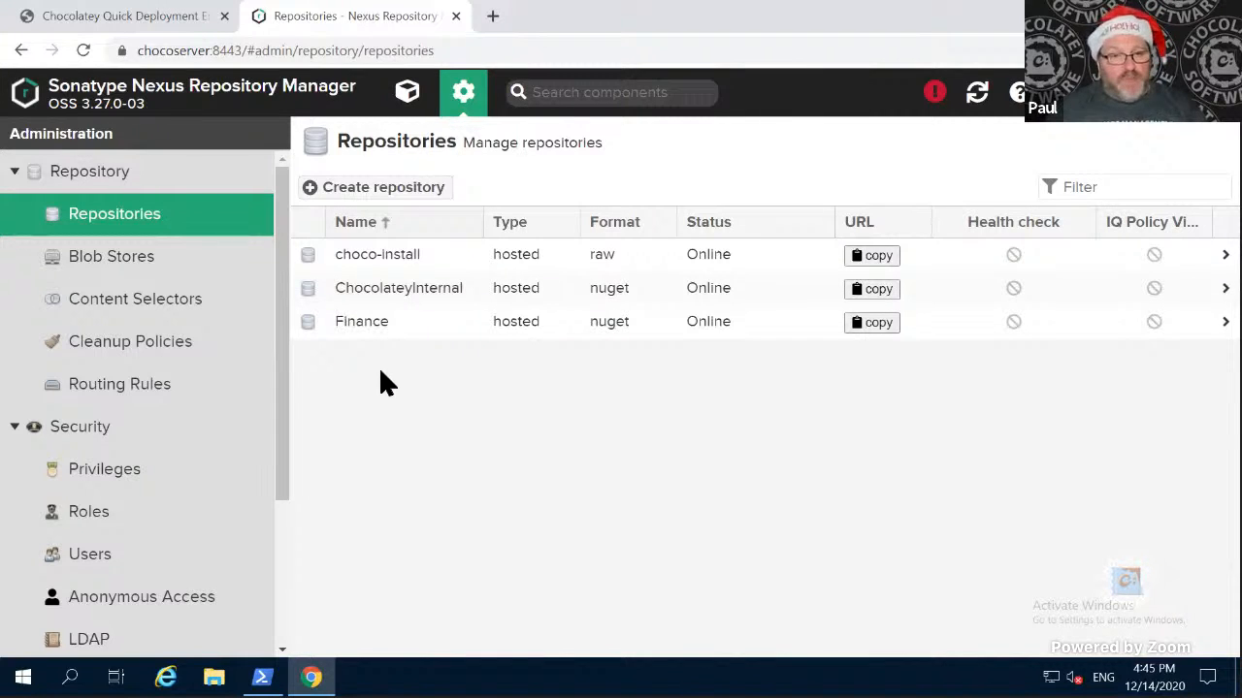
- Create a nuget (hosted) repository named Developer in Nexus, keeping the default settings
{"action": "left_click", "coordinate": [386, 190]}
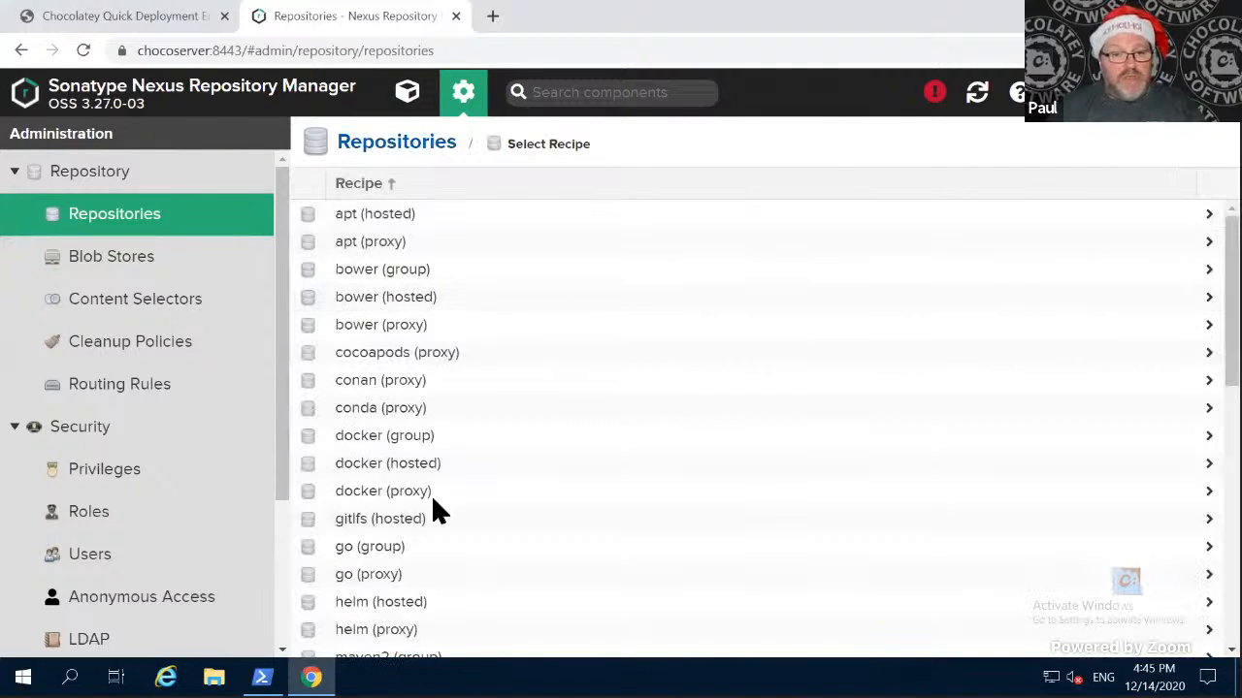
{"action": "scroll", "coordinate": [432, 512], "scroll_direction": "down", "scroll_amount": 3}
{"action": "scroll", "coordinate": [433, 526], "scroll_direction": "down", "scroll_amount": 3}
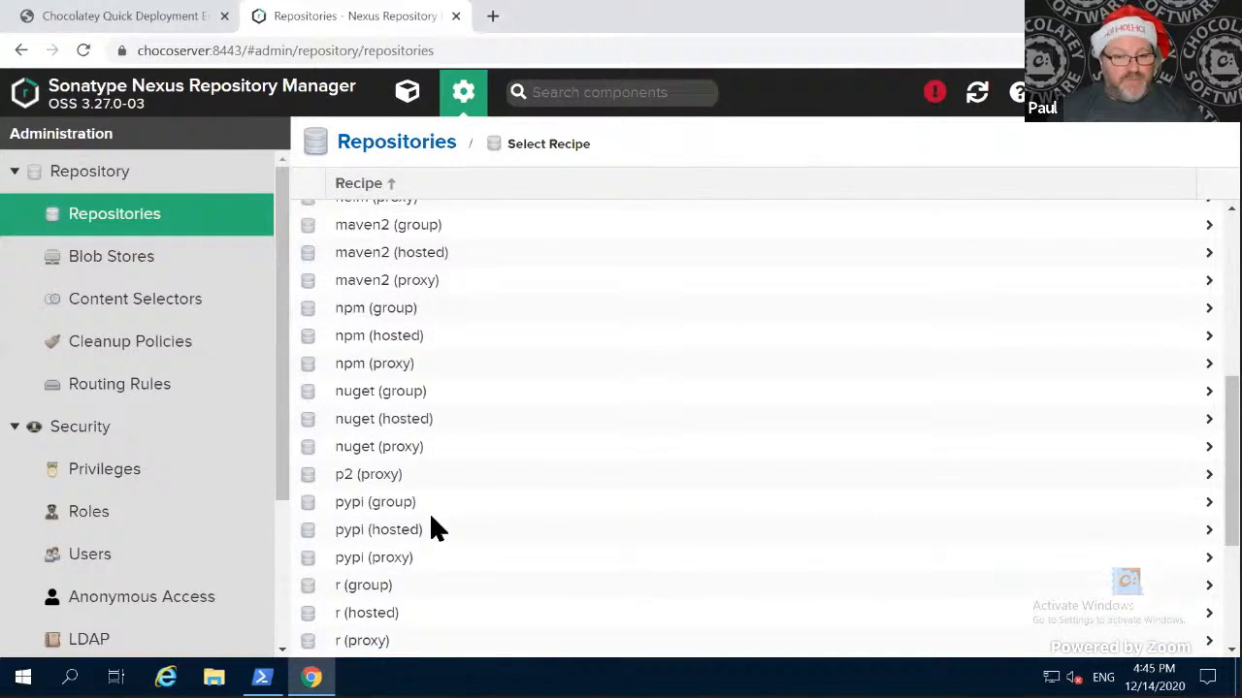
{"action": "left_click", "coordinate": [398, 411]}
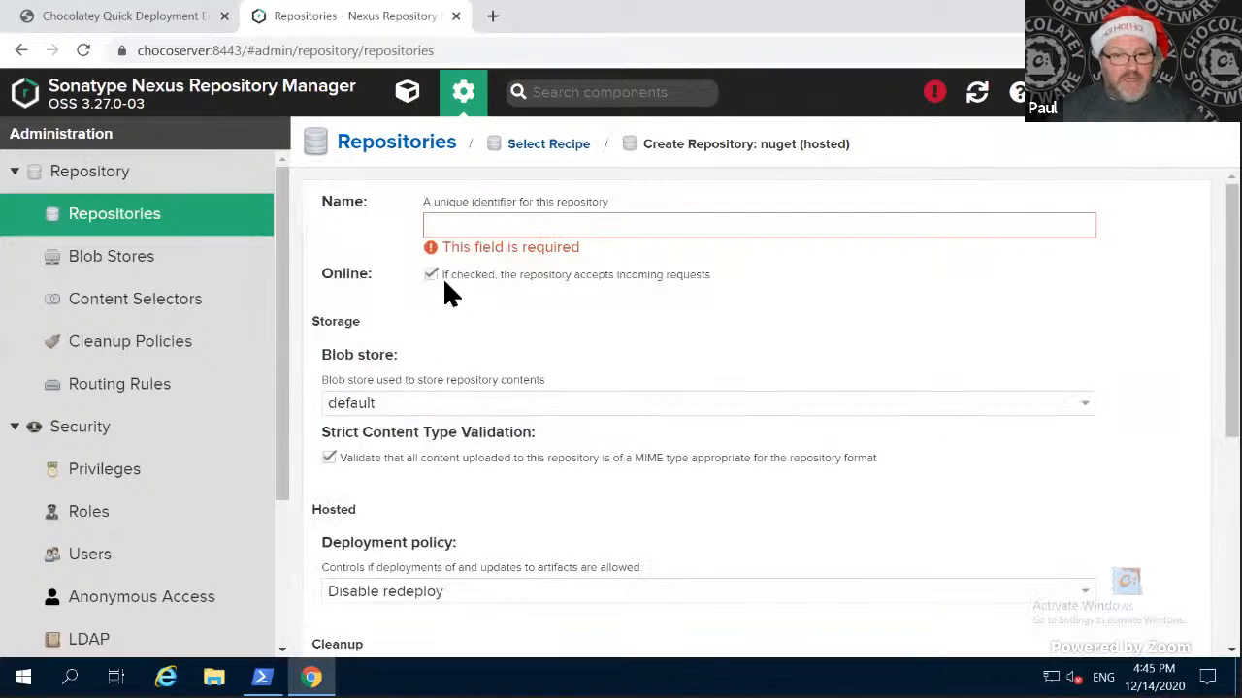
{"action": "left_click", "coordinate": [458, 226]}
{"action": "type", "text": "Developer"}
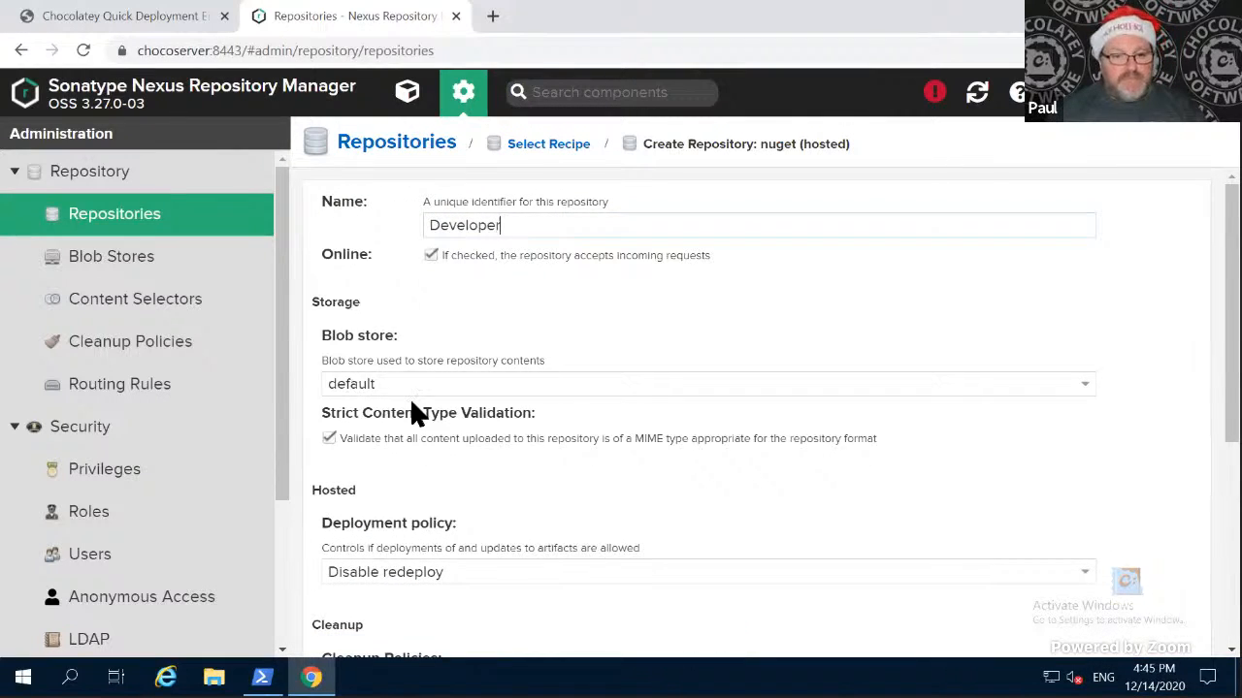
{"action": "scroll", "coordinate": [409, 397], "scroll_direction": "down", "scroll_amount": 4}
{"action": "left_click", "coordinate": [407, 630]}
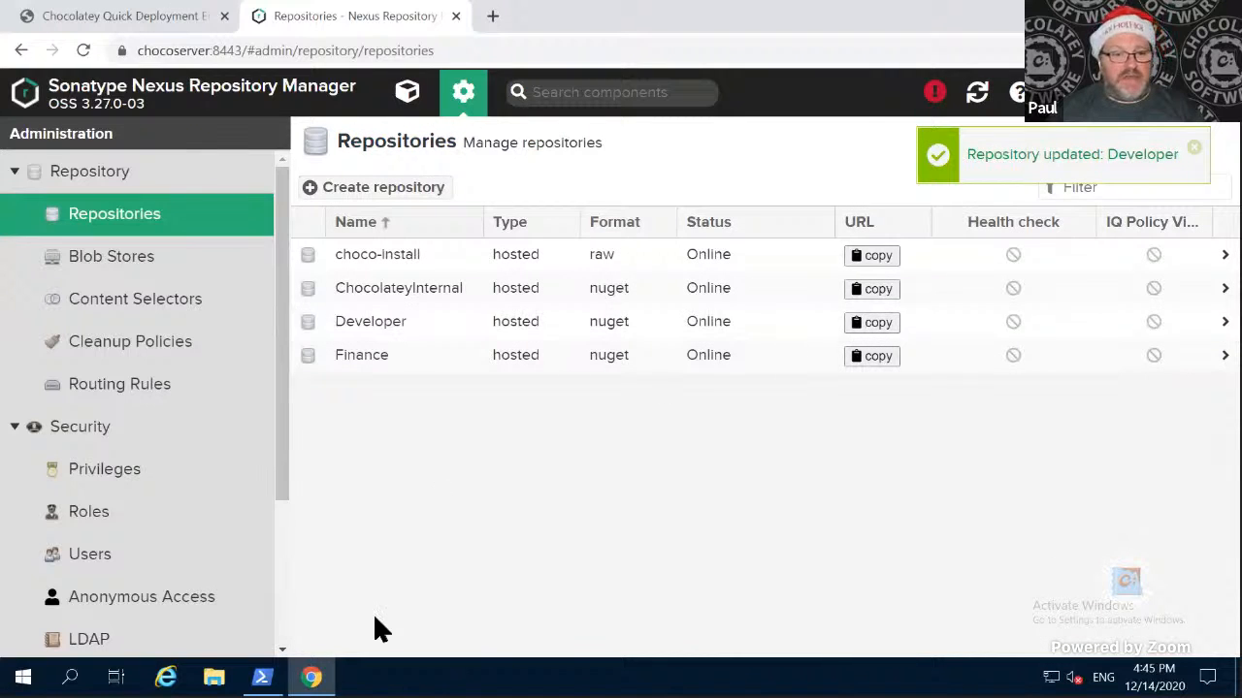
- Run .\PushDeveloperPackages.ps1 in the server's administrator PowerShell, supplying the key with -apikey $apikey after cancelling the run without it
{"action": "left_click", "coordinate": [262, 677]}
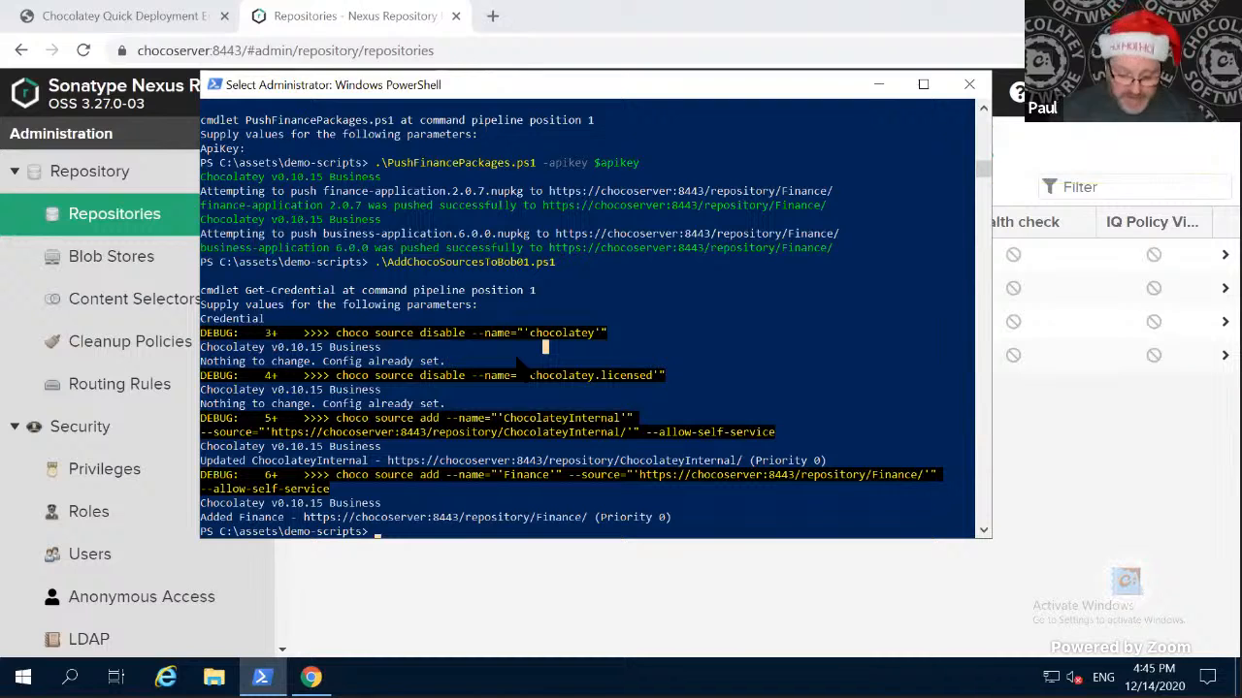
{"action": "key", "text": "Escape"}
{"action": "type", "text": "push"}
{"action": "key", "text": "Tab"}
{"action": "key", "text": "Return"}
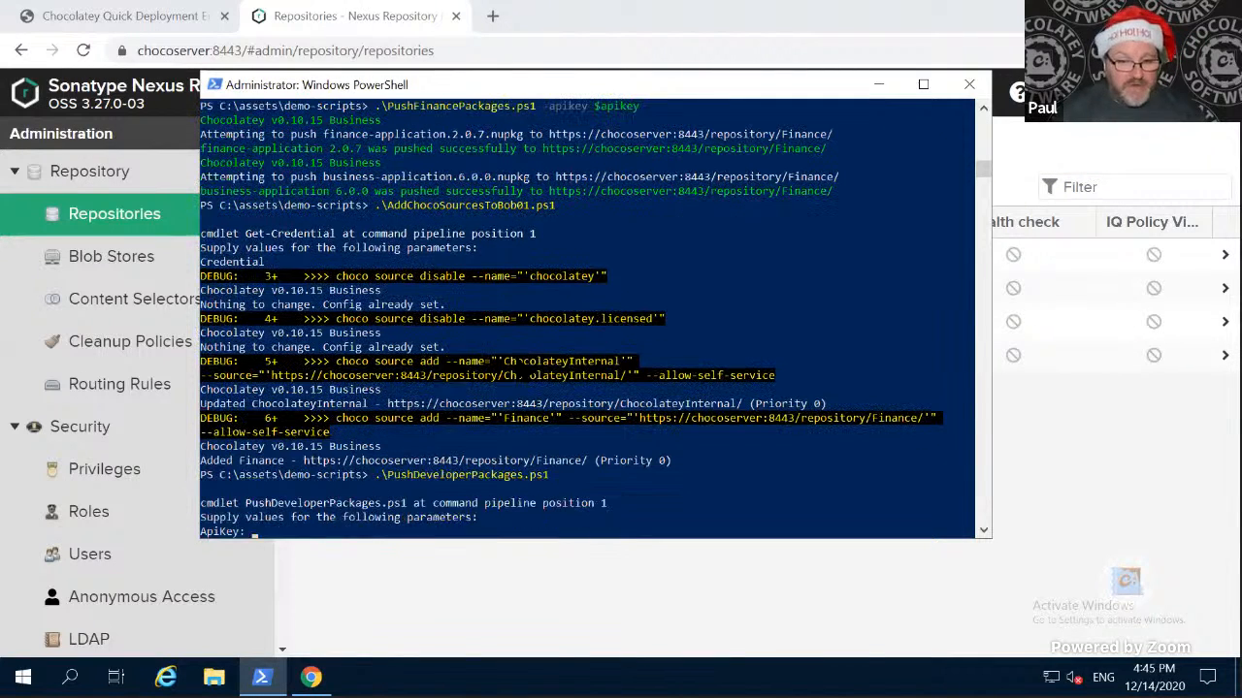
{"action": "key", "text": "ctrl+c"}
{"action": "key", "text": "Up"}
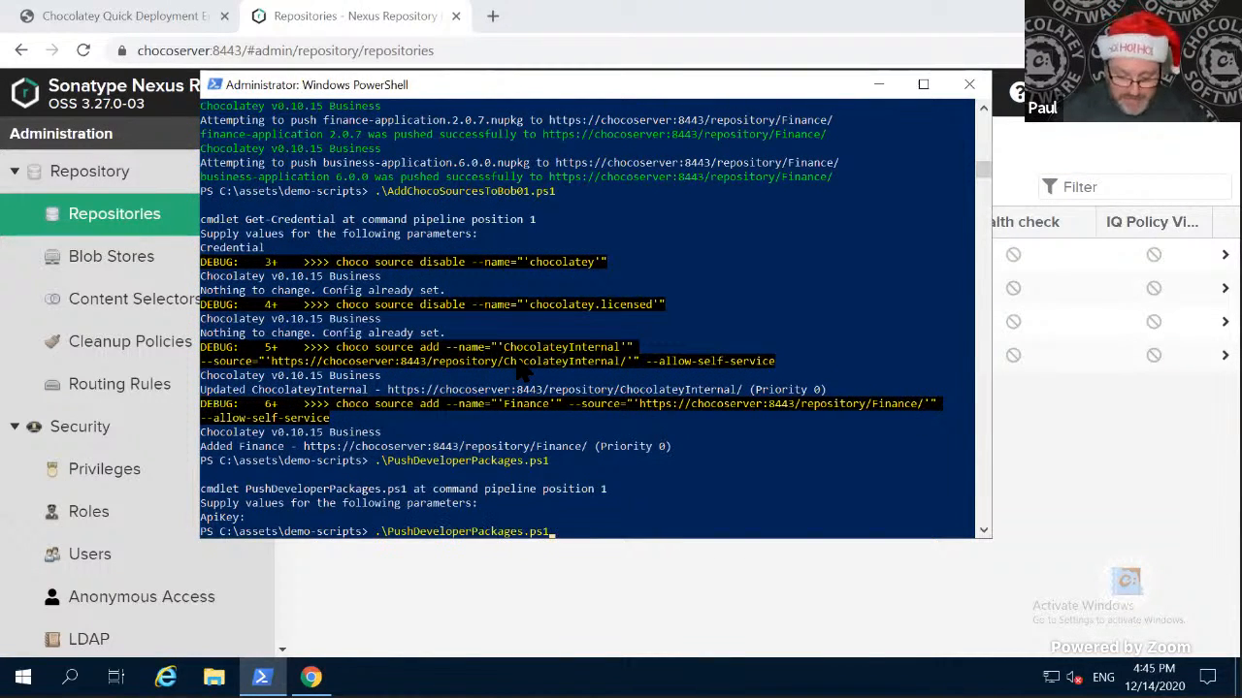
{"action": "type", "text": "-apikey $ap"}
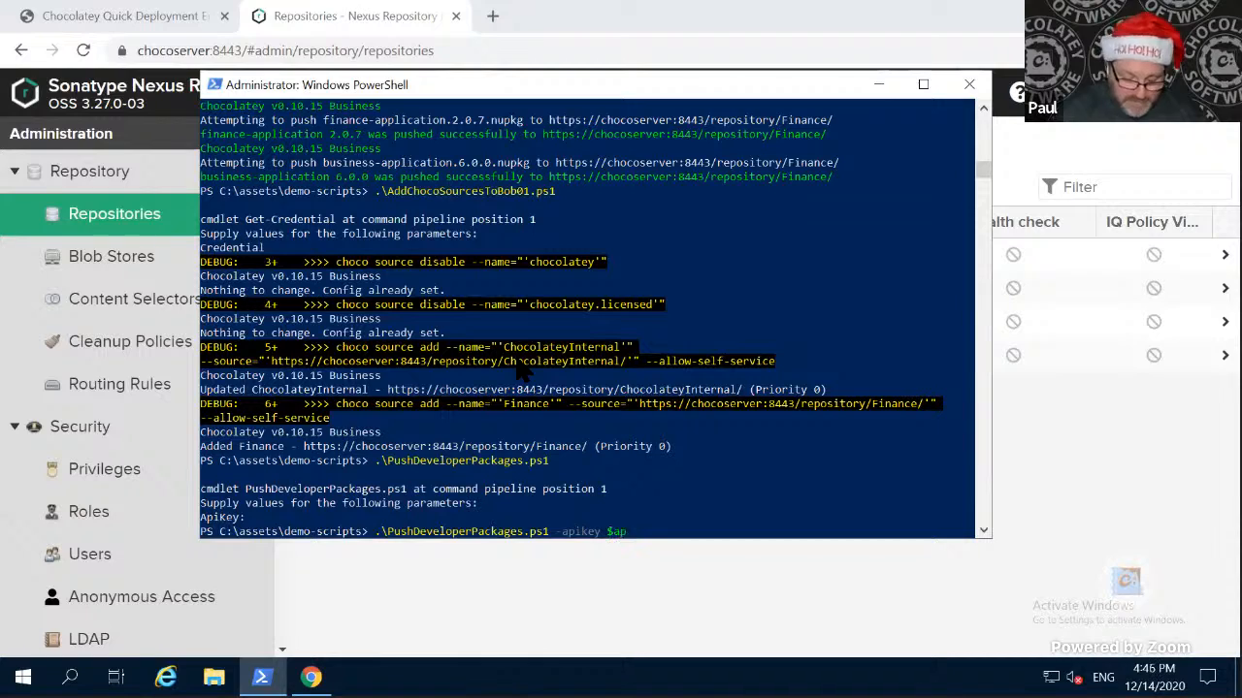
{"action": "type", "text": "ikey"}
{"action": "key", "text": "Return"}
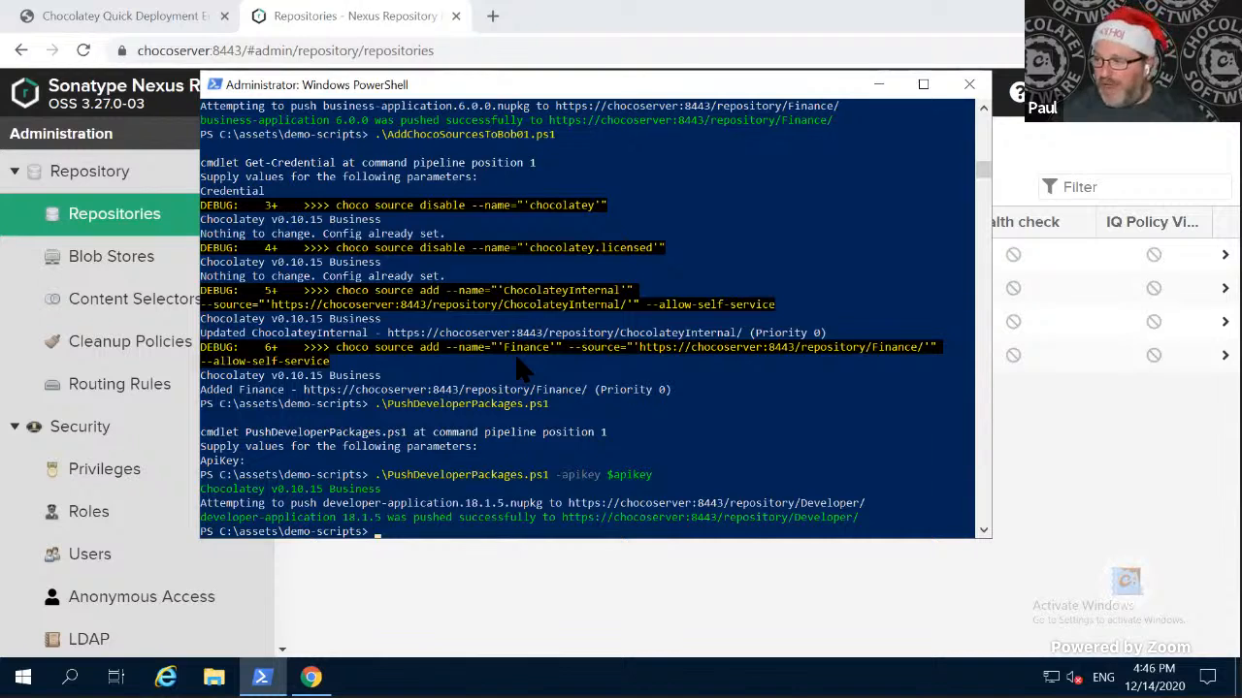
- Run .\AddChocoSourcesToSue01.ps1 and enter the account's user name and password in the credential request
{"action": "type", "text": "add"}
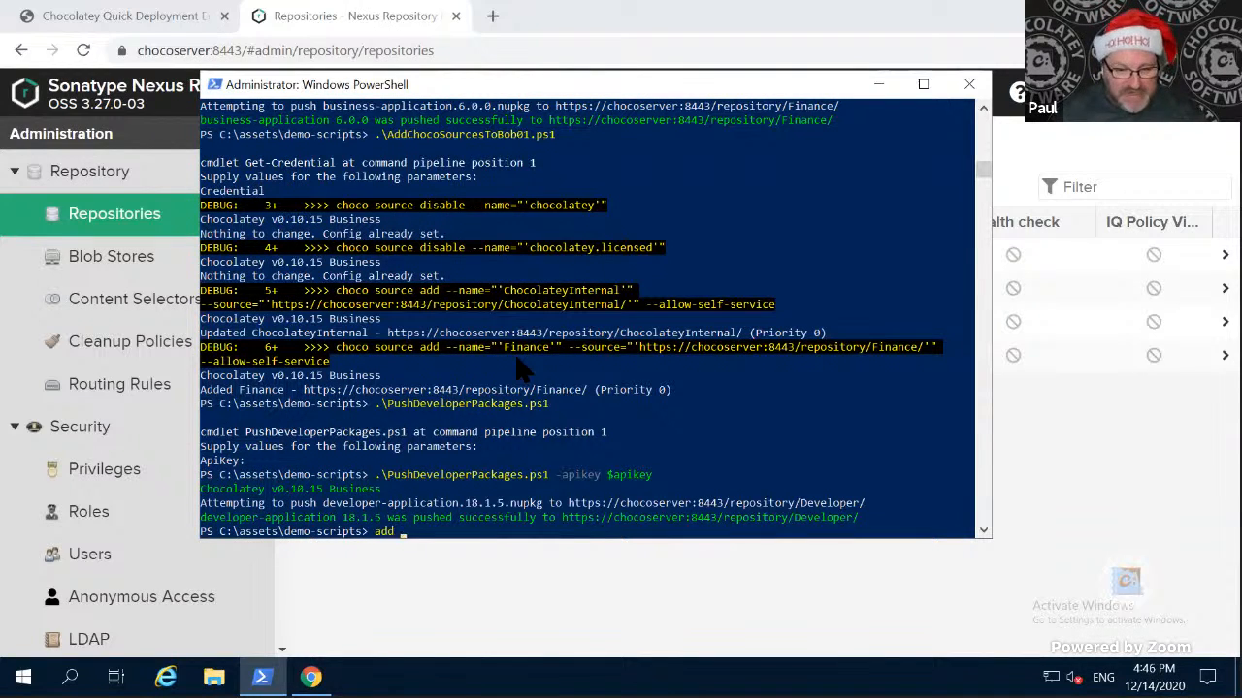
{"action": "key", "text": "BackSpace"}
{"action": "type", "text": "cho"}
{"action": "key", "text": "Tab"}
{"action": "key", "text": "Tab"}
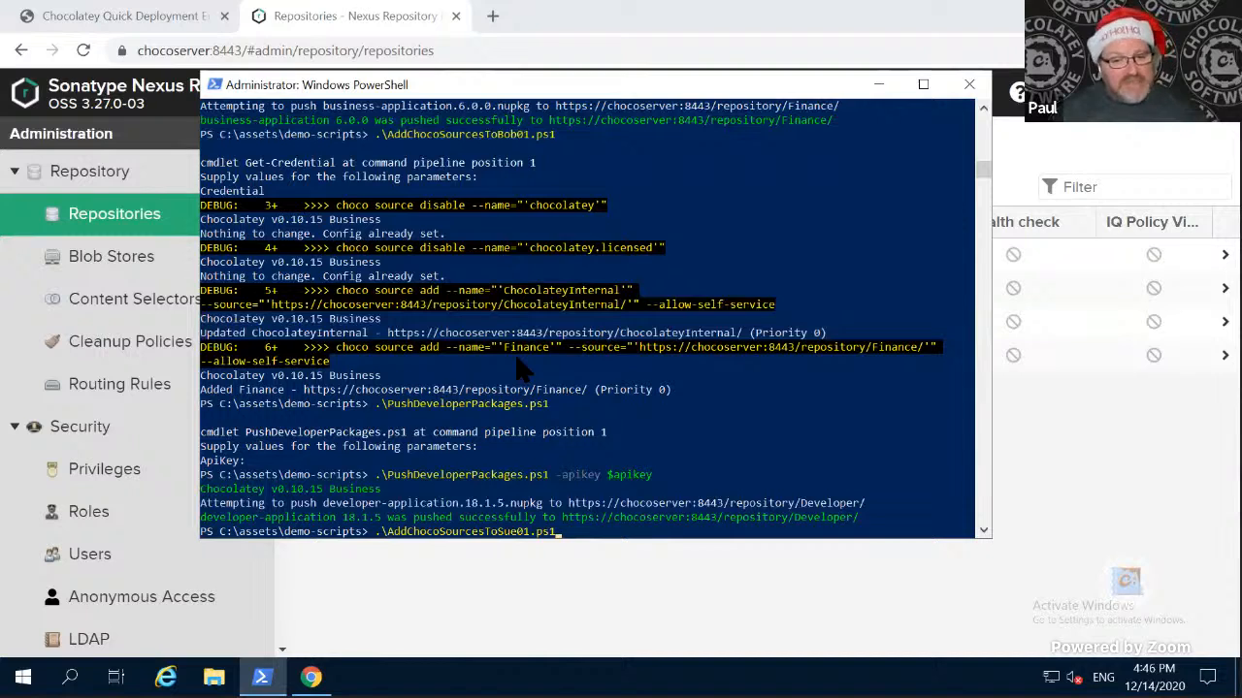
{"action": "key", "text": "Return"}
{"action": "type", "text": "vagrant"}
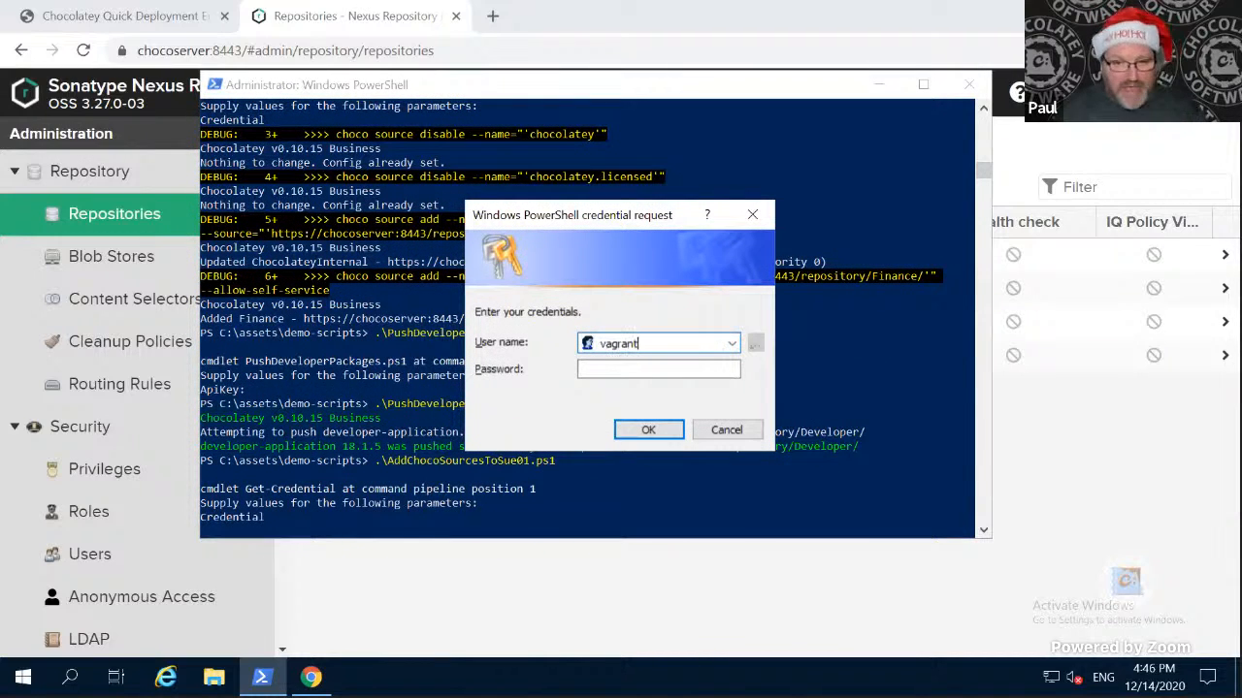
{"action": "key", "text": "Tab"}
{"action": "type", "text": "vag"}
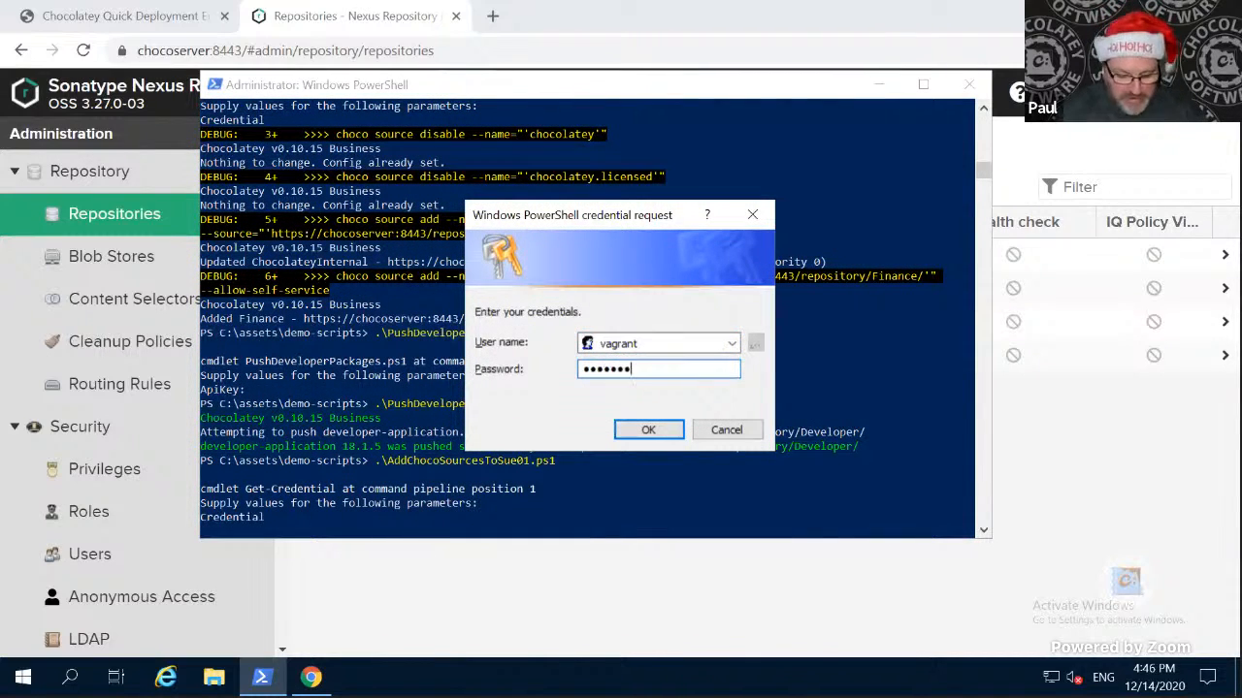
{"action": "type", "text": "rant"}
{"action": "key", "text": "Return"}
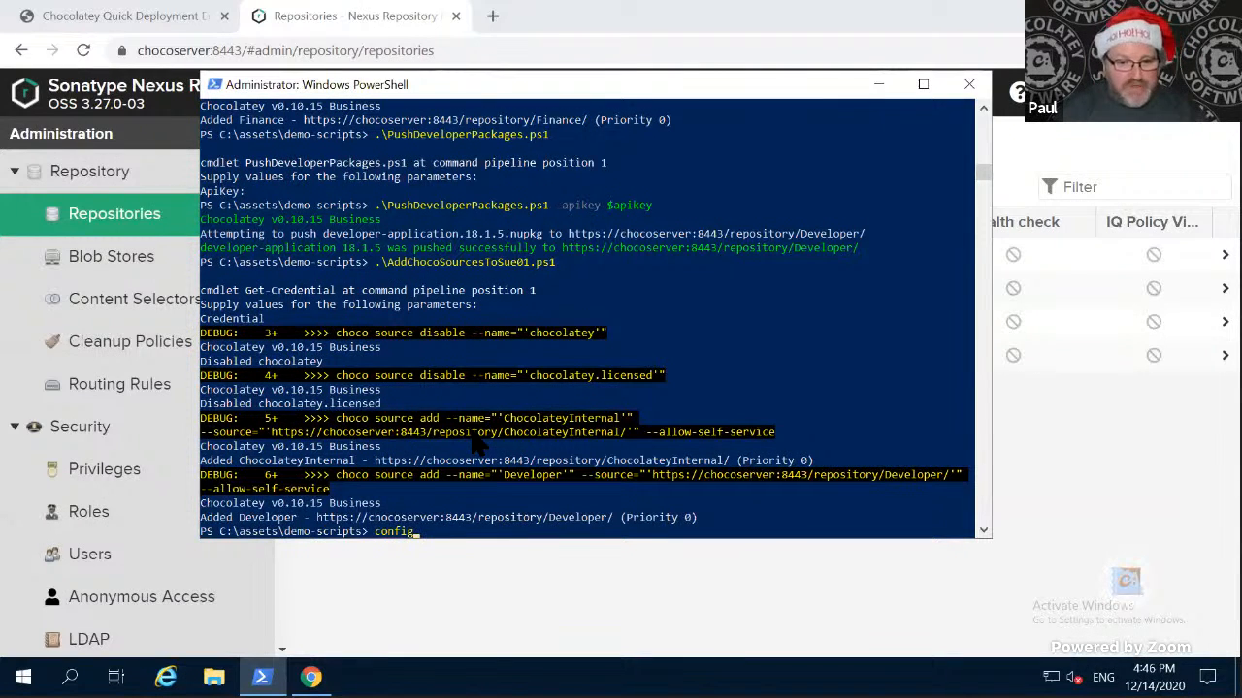
- Run .\ConfigureChocolateyAgentOnSue01.ps1 and supply the account's user name and password when credentials are requested
{"action": "key", "text": "Tab"}
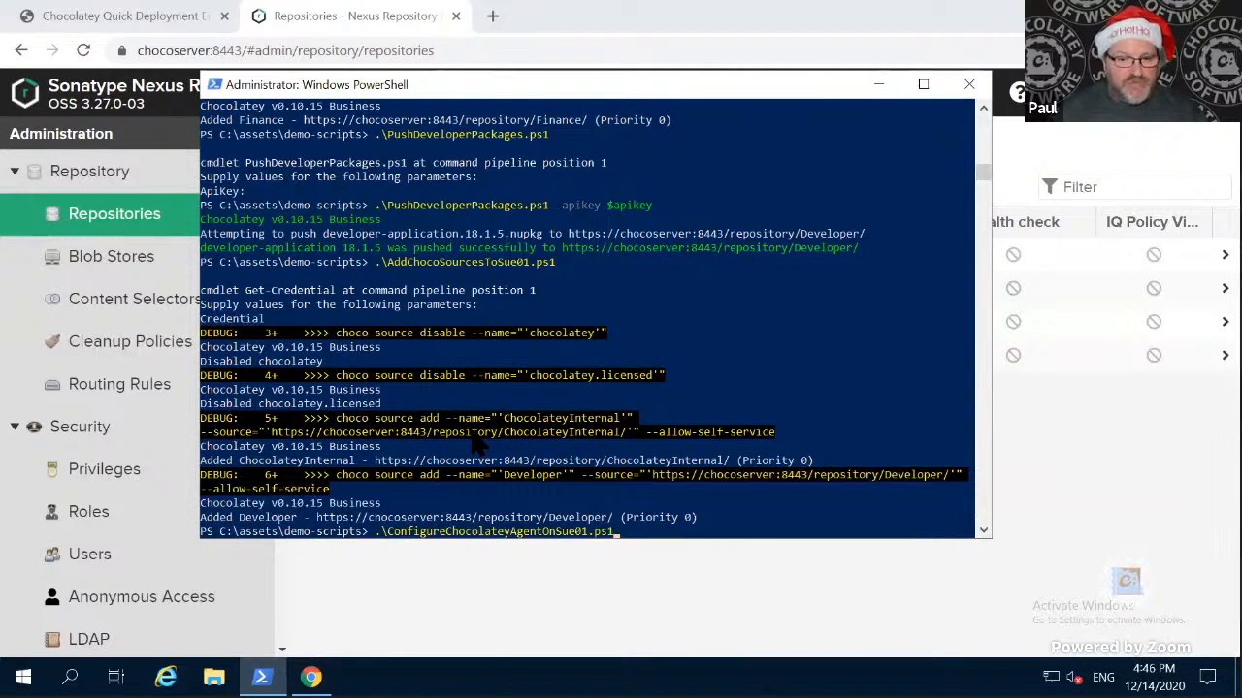
{"action": "key", "text": "Return"}
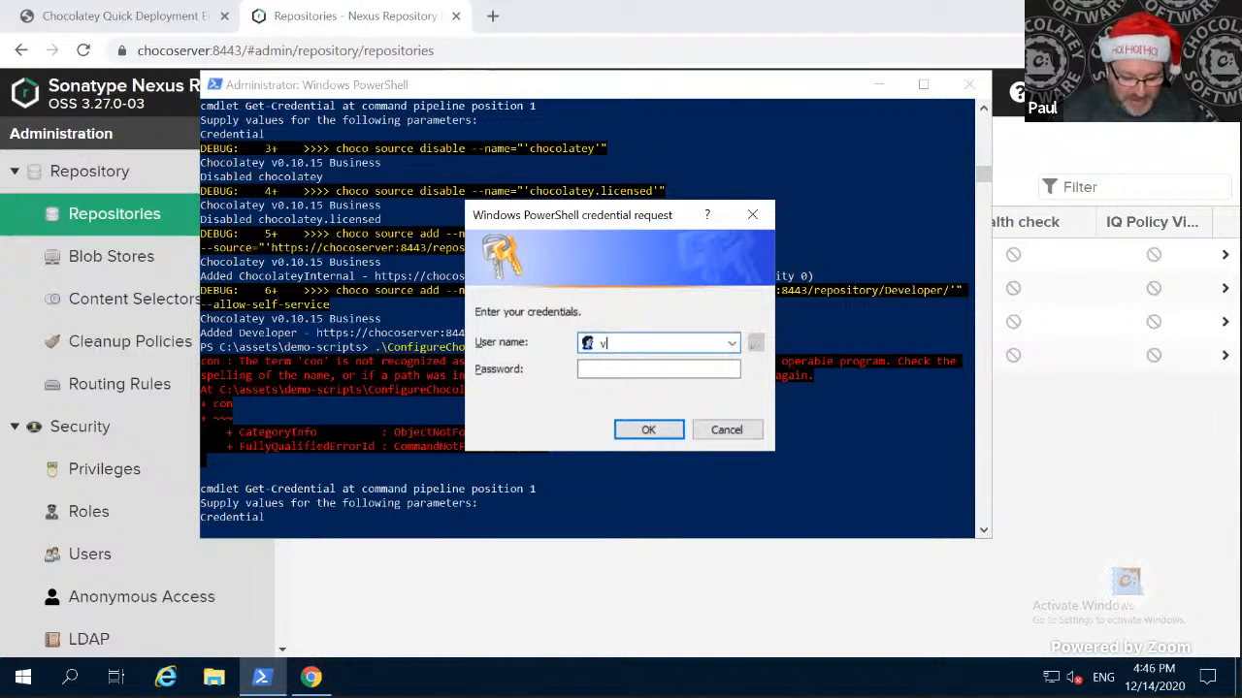
{"action": "type", "text": "vagrant"}
{"action": "key", "text": "Tab"}
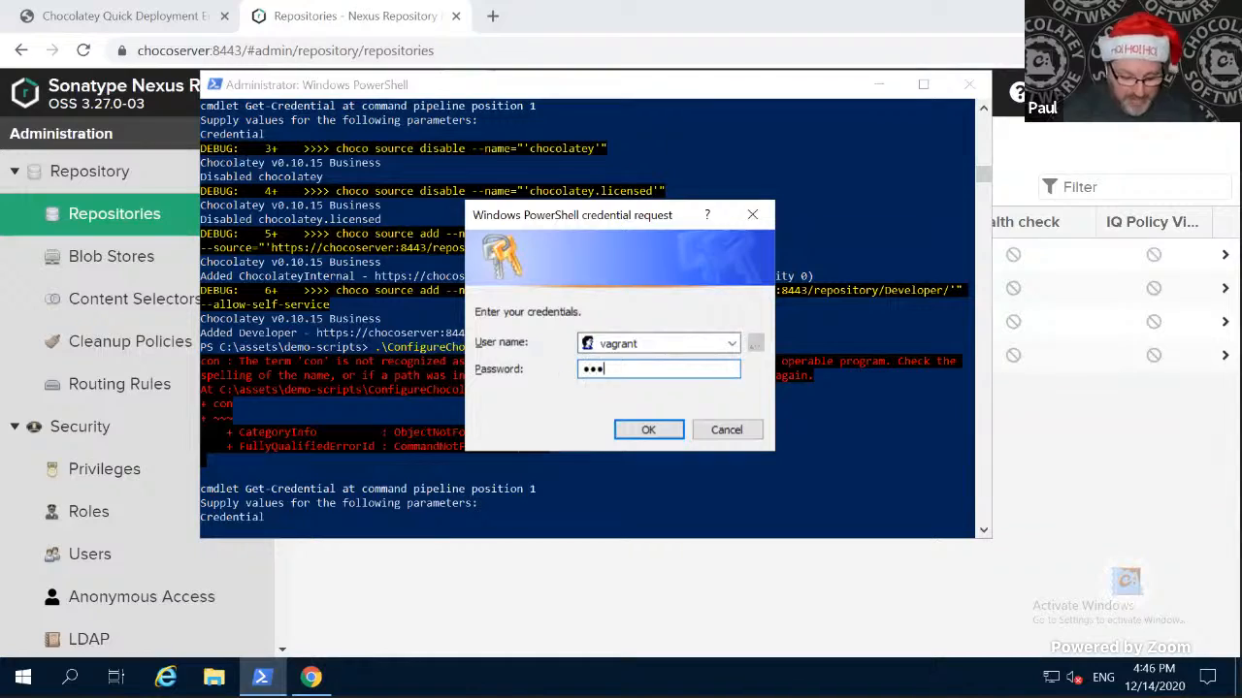
{"action": "type", "text": "vagrant"}
{"action": "key", "text": "Return"}
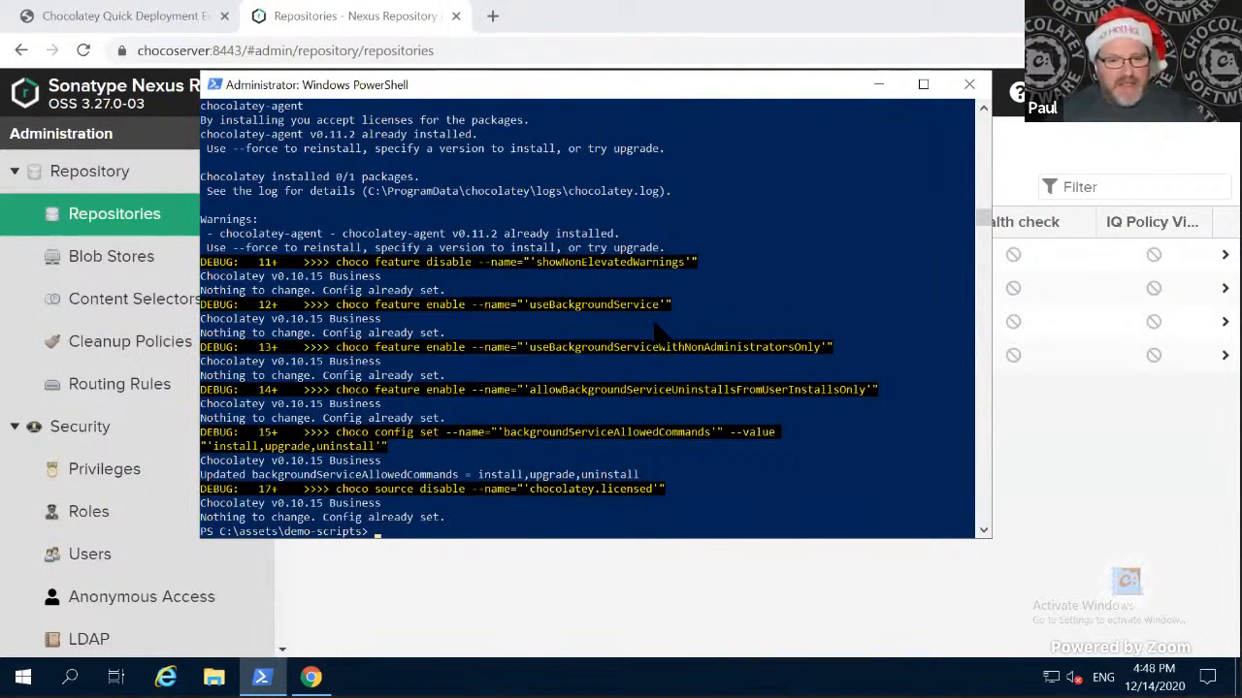
- Switch to the SUE01 client desktop, close Chocolatey GUI, and launch it again to load the updated sources
{"action": "key", "text": "ctrl+super+Right"}
{"action": "key", "text": "ctrl+super+Right"}
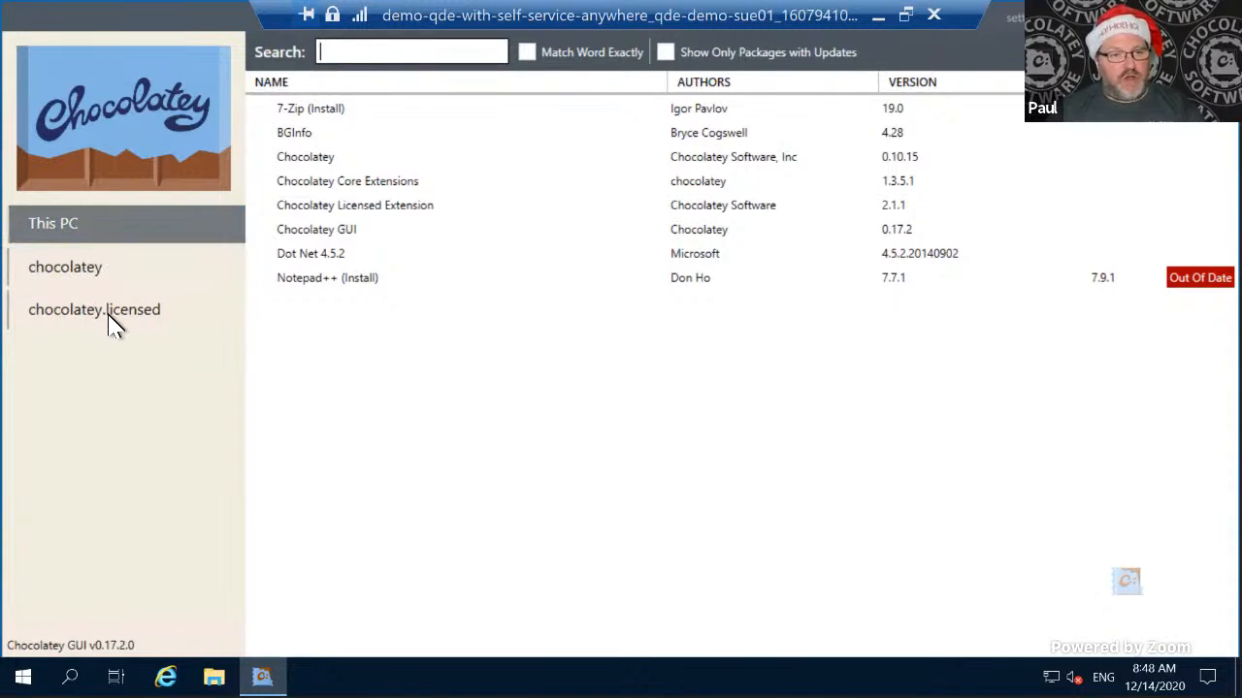
{"action": "left_click", "coordinate": [1222, 15]}
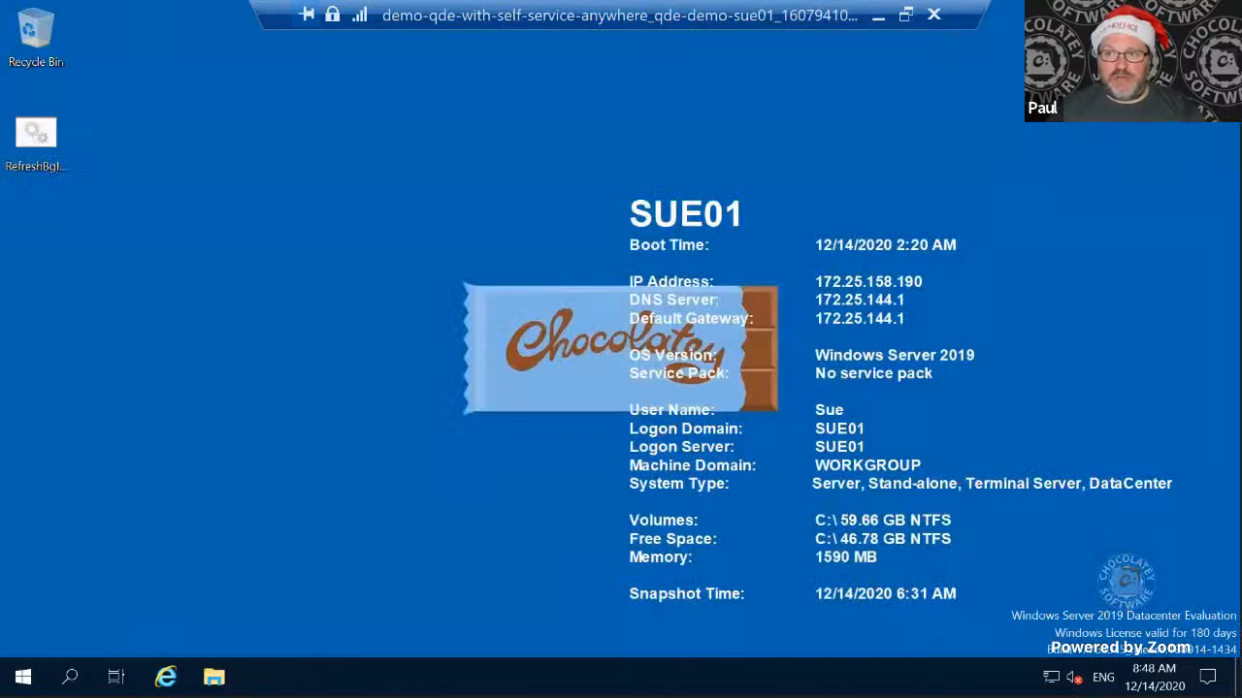
{"action": "key", "text": "super"}
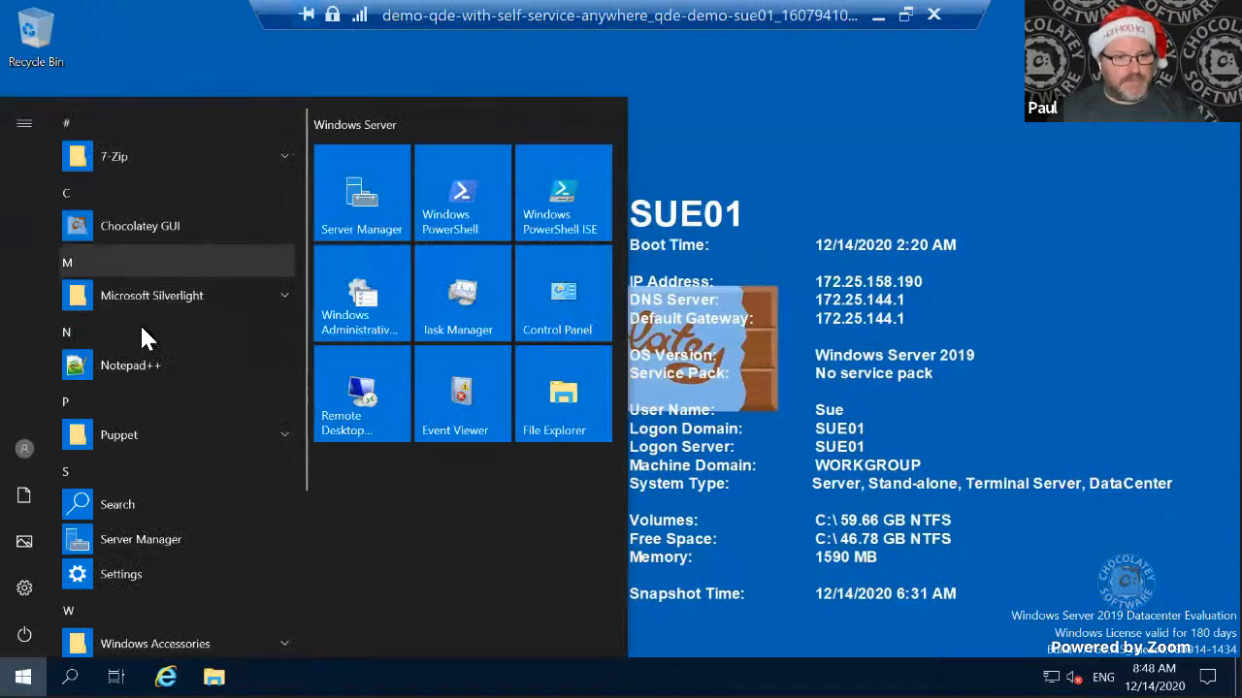
{"action": "left_click", "coordinate": [141, 237]}
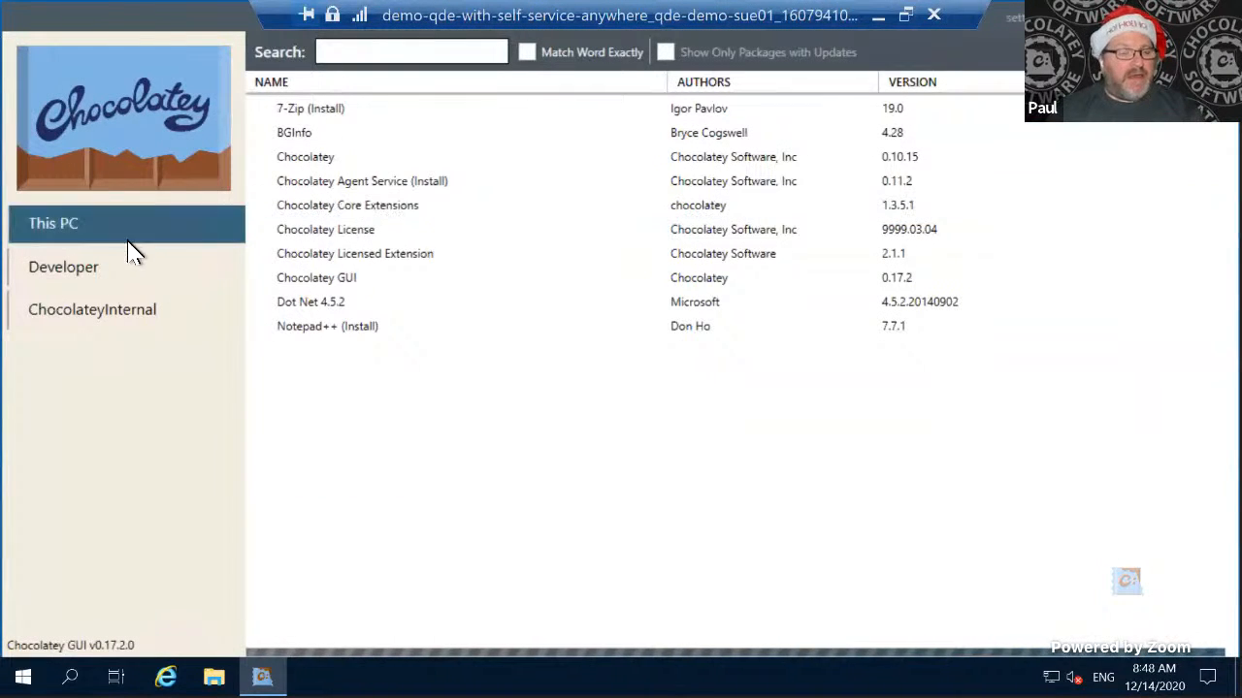
- Look through the ChocolateyInternal packages and install Developer Application (Install) 18.1.5 from the Developer source
{"action": "left_click", "coordinate": [82, 281]}
{"action": "left_click", "coordinate": [98, 320]}
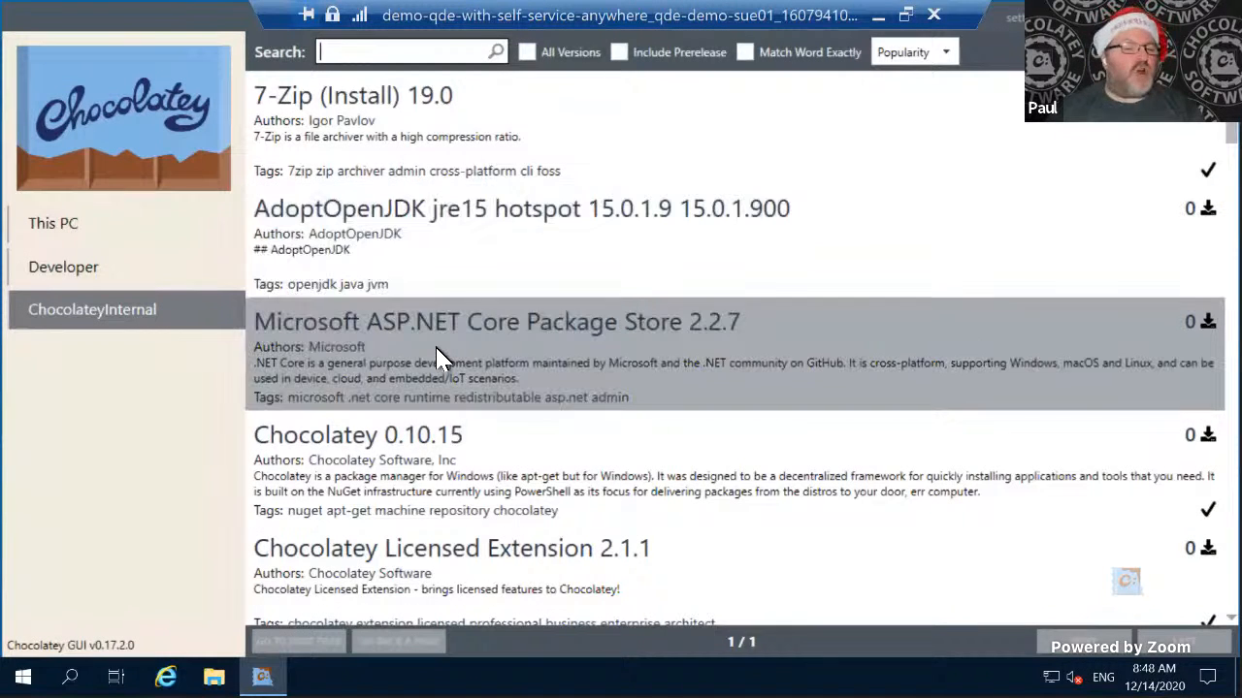
{"action": "left_click", "coordinate": [155, 271]}
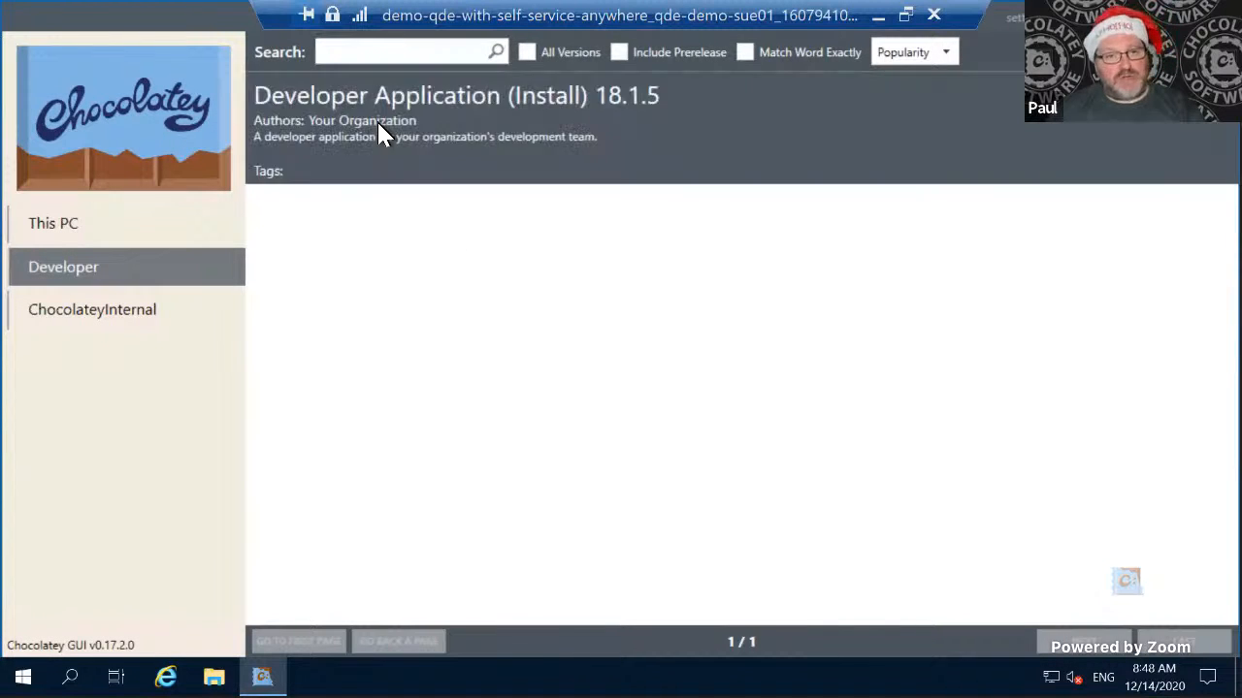
{"action": "right_click", "coordinate": [378, 128]}
{"action": "left_click", "coordinate": [351, 138]}
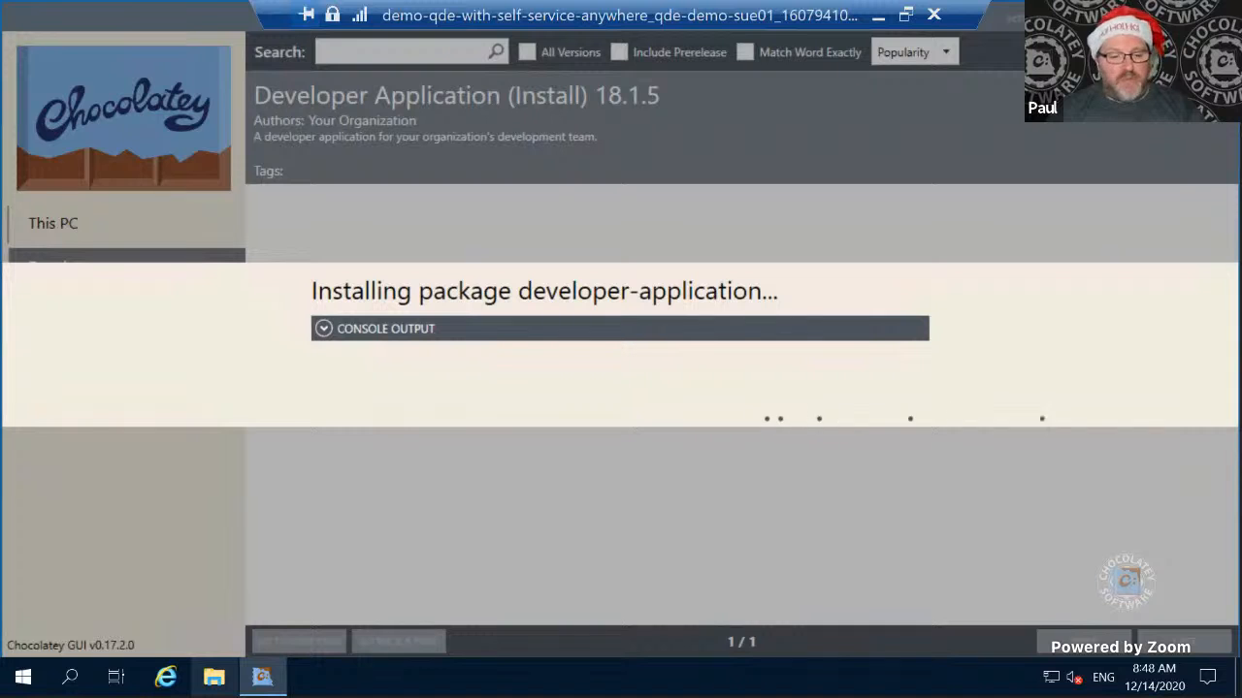
- Try to open Windows PowerShell as administrator, then decline the User Account Control request
{"action": "left_click", "coordinate": [23, 677]}
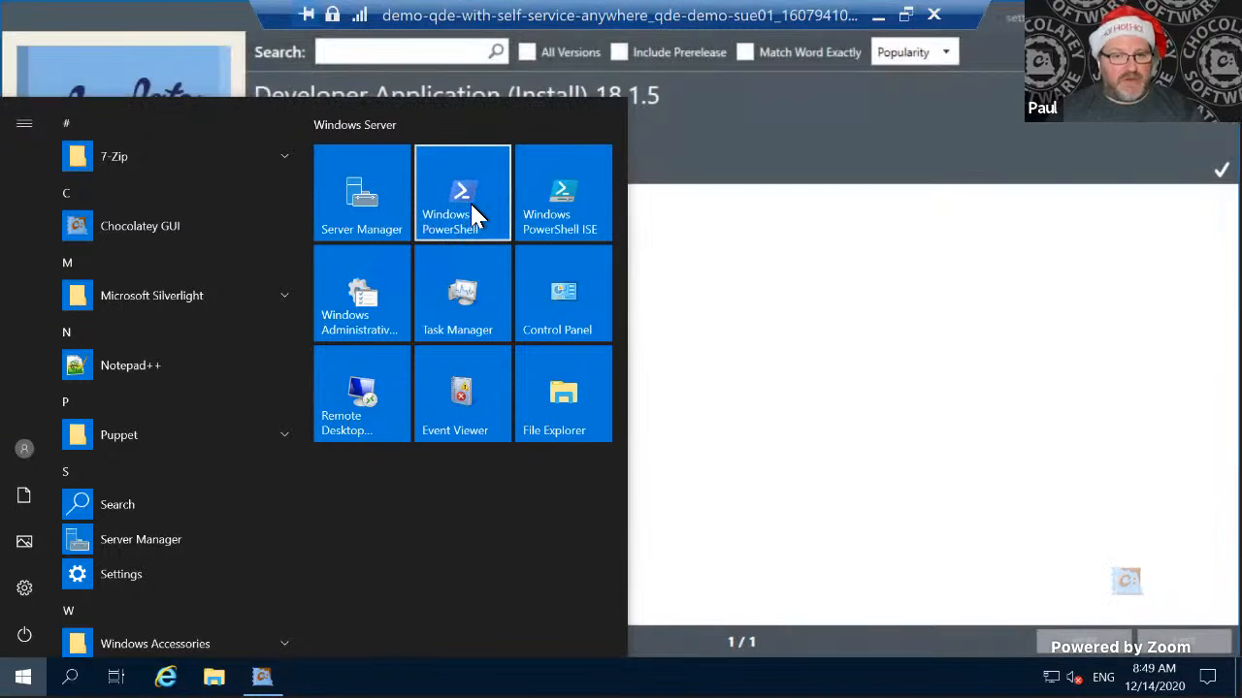
{"action": "right_click", "coordinate": [464, 204]}
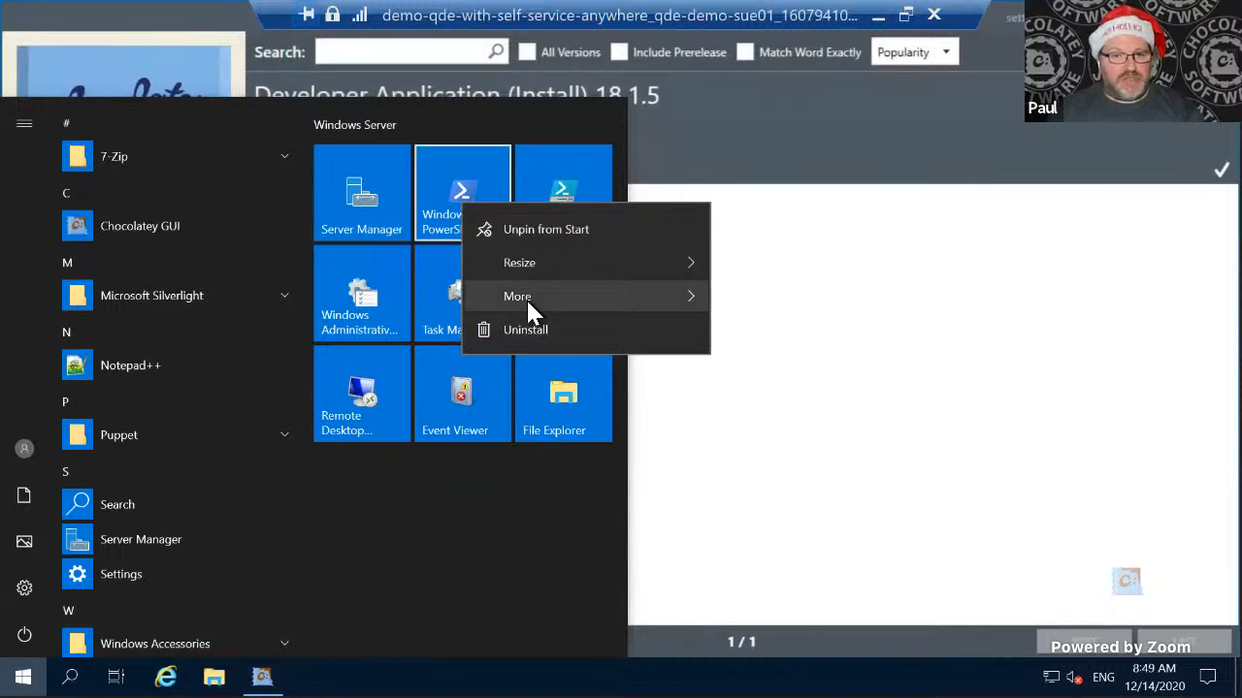
{"action": "mouse_move", "coordinate": [525, 298]}
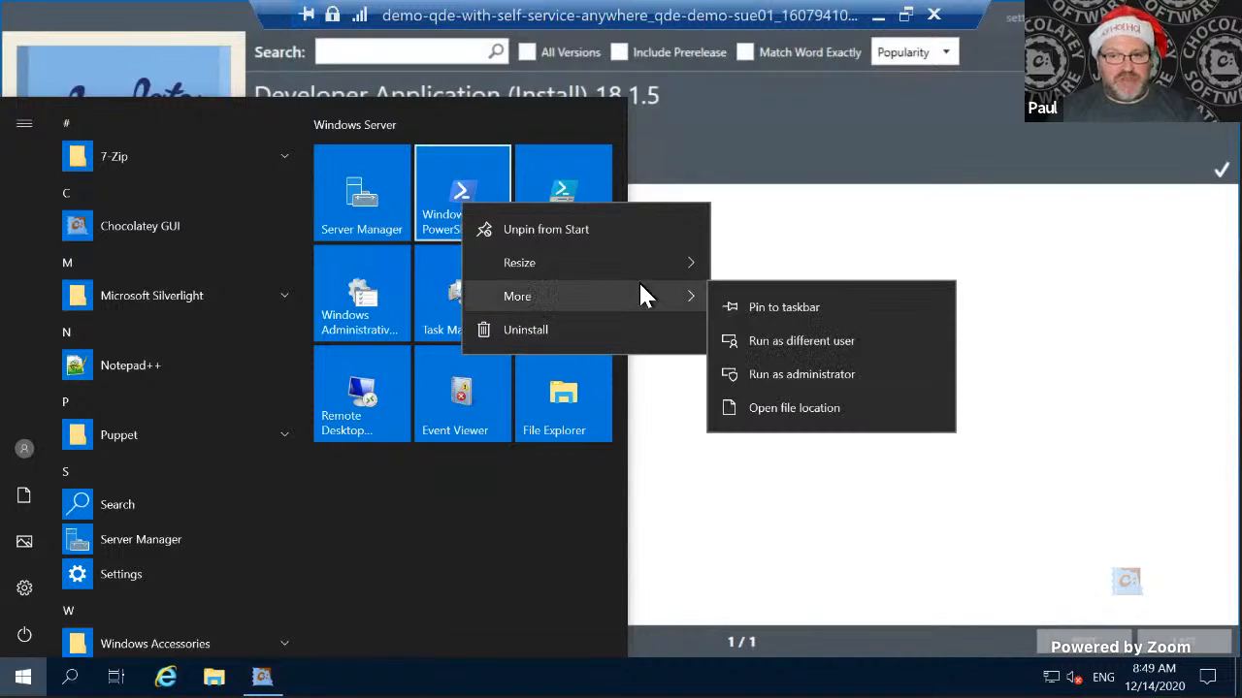
{"action": "left_click", "coordinate": [807, 374]}
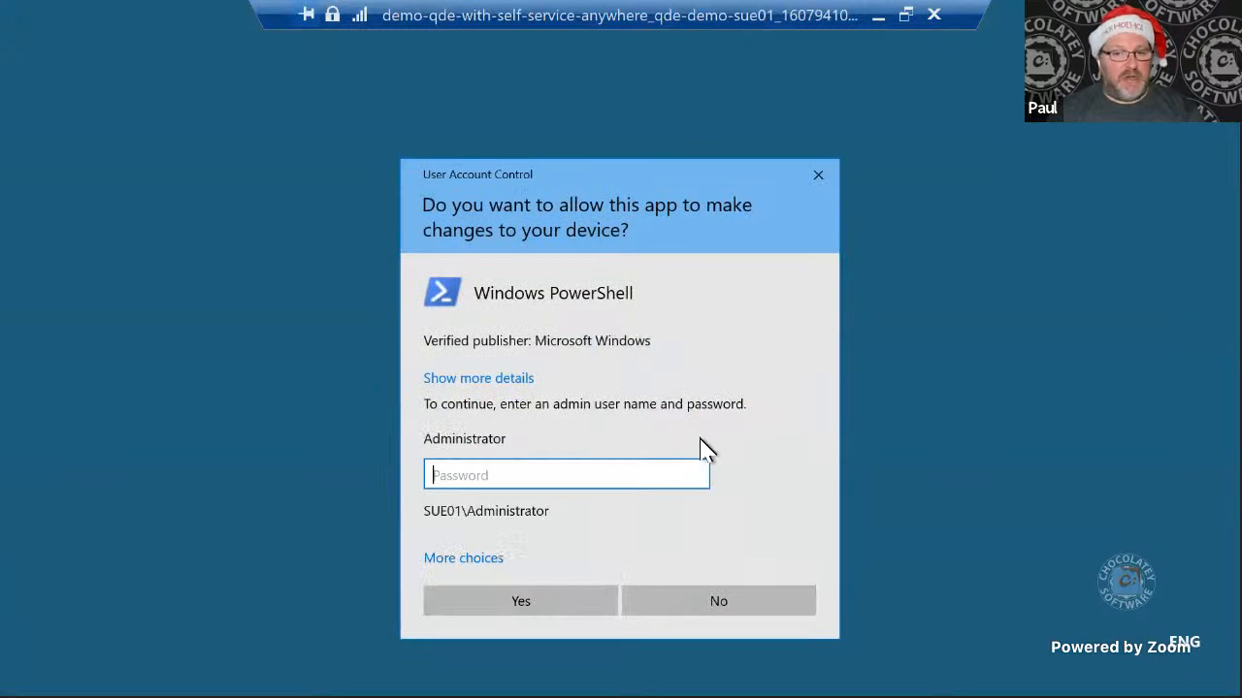
{"action": "left_click", "coordinate": [742, 618]}
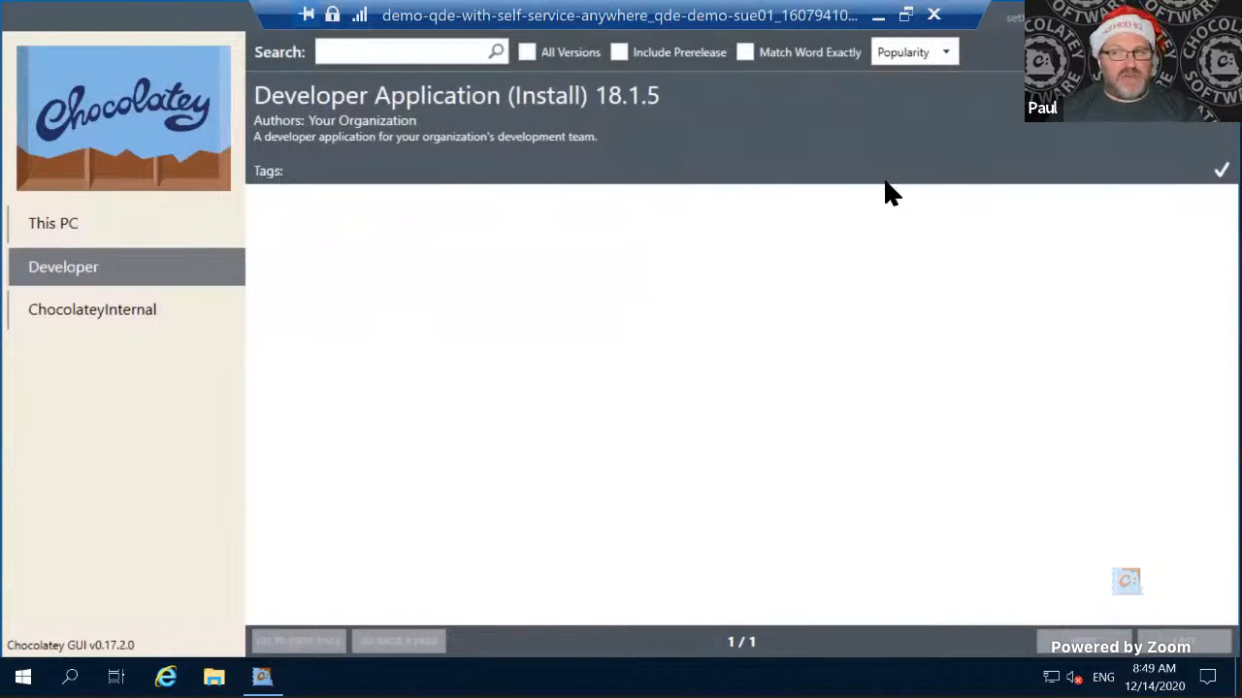
- List this PC's installed packages, then run choco uninstall developer-application in a non-elevated PowerShell window
{"action": "left_click", "coordinate": [76, 227]}
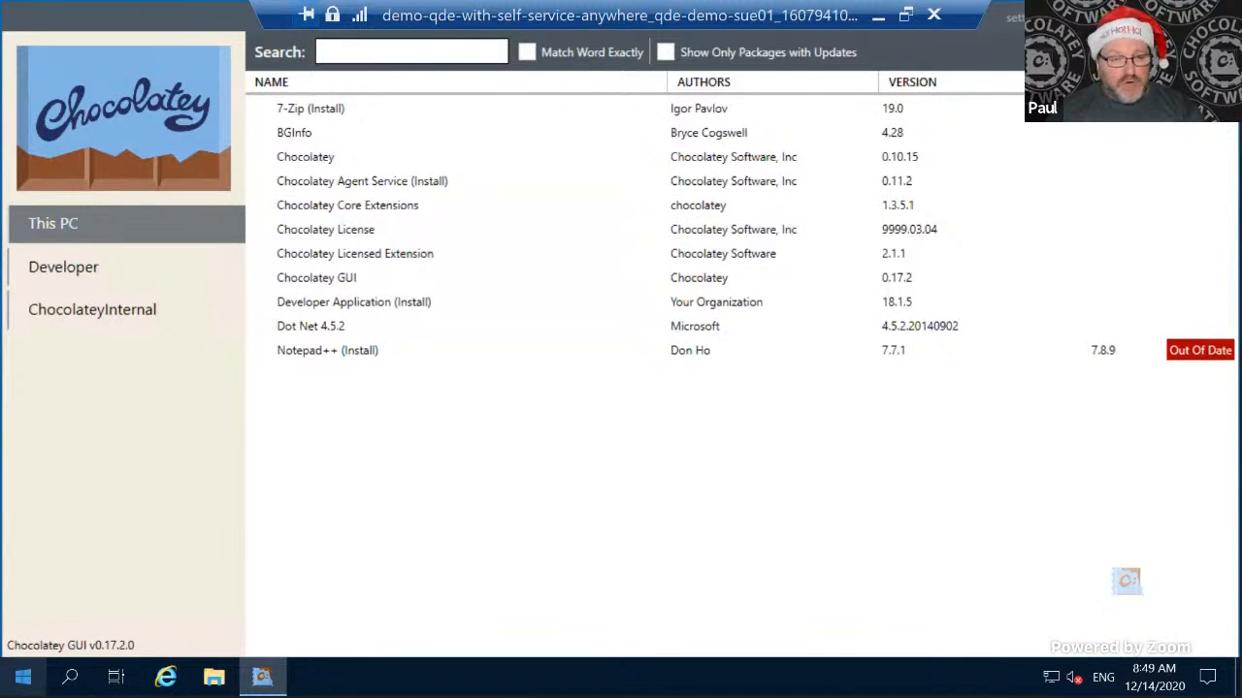
{"action": "left_click", "coordinate": [23, 677]}
{"action": "left_click", "coordinate": [449, 199]}
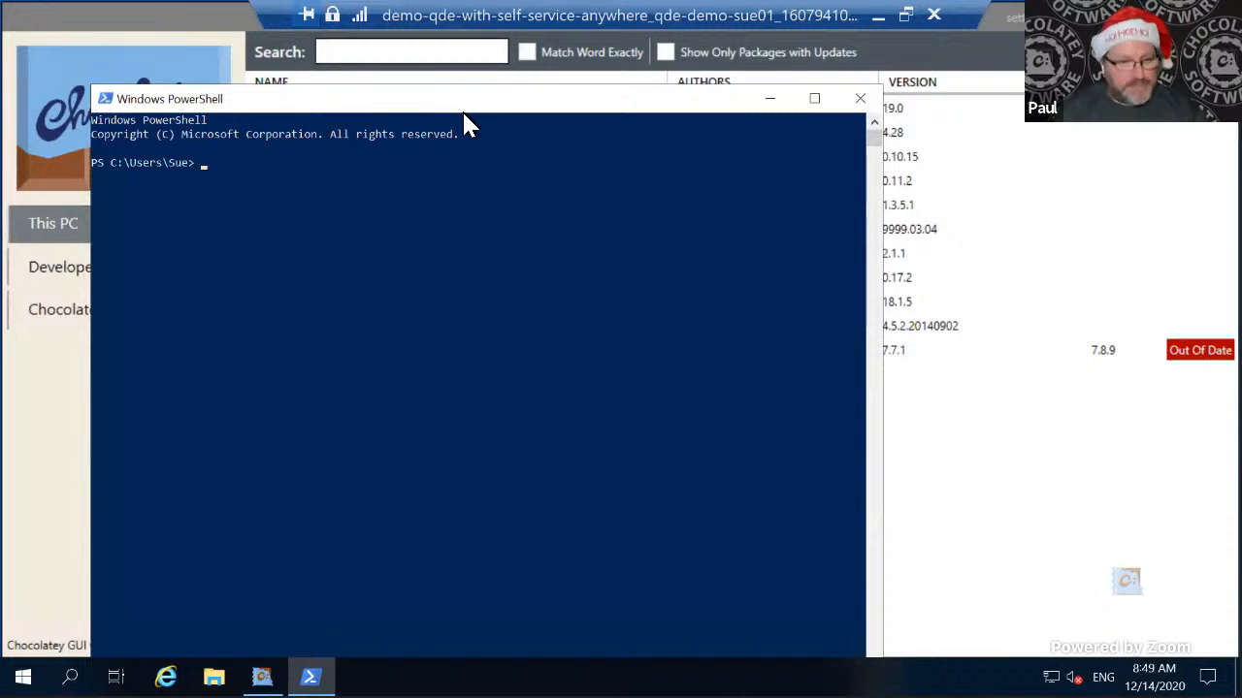
{"action": "type", "text": "choco cho"}
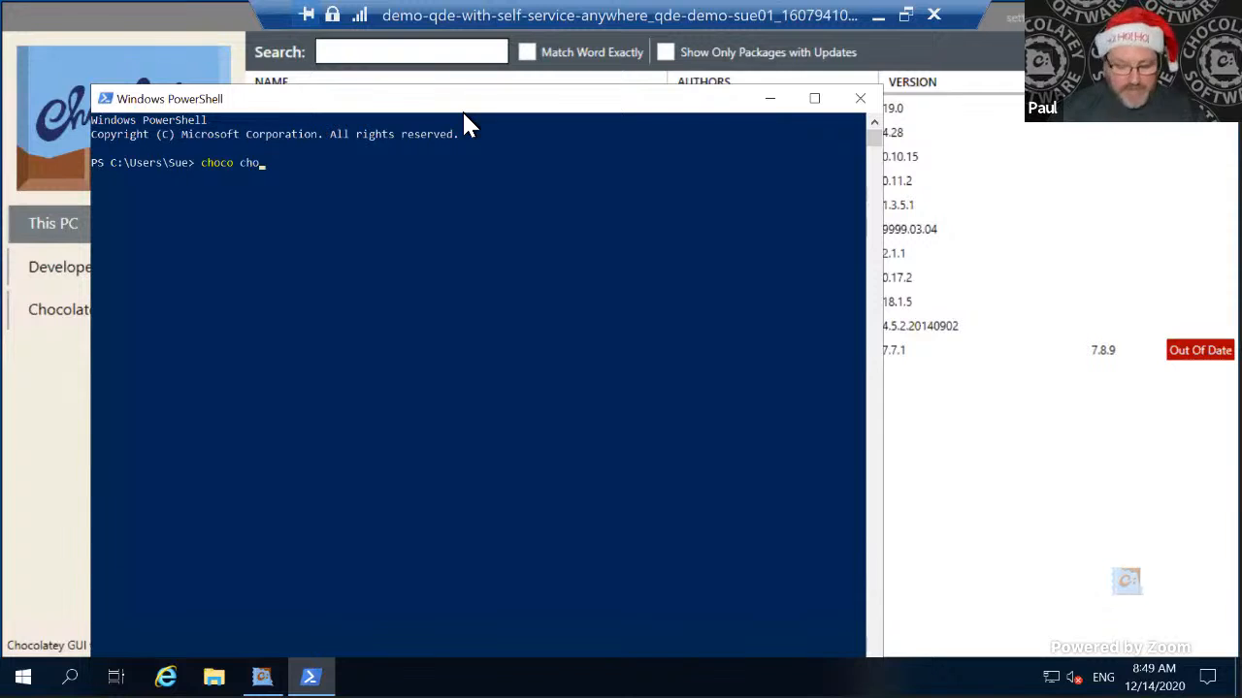
{"action": "key", "text": "BackSpace"}
{"action": "key", "text": "BackSpace"}
{"action": "key", "text": "BackSpace"}
{"action": "type", "text": "unin"}
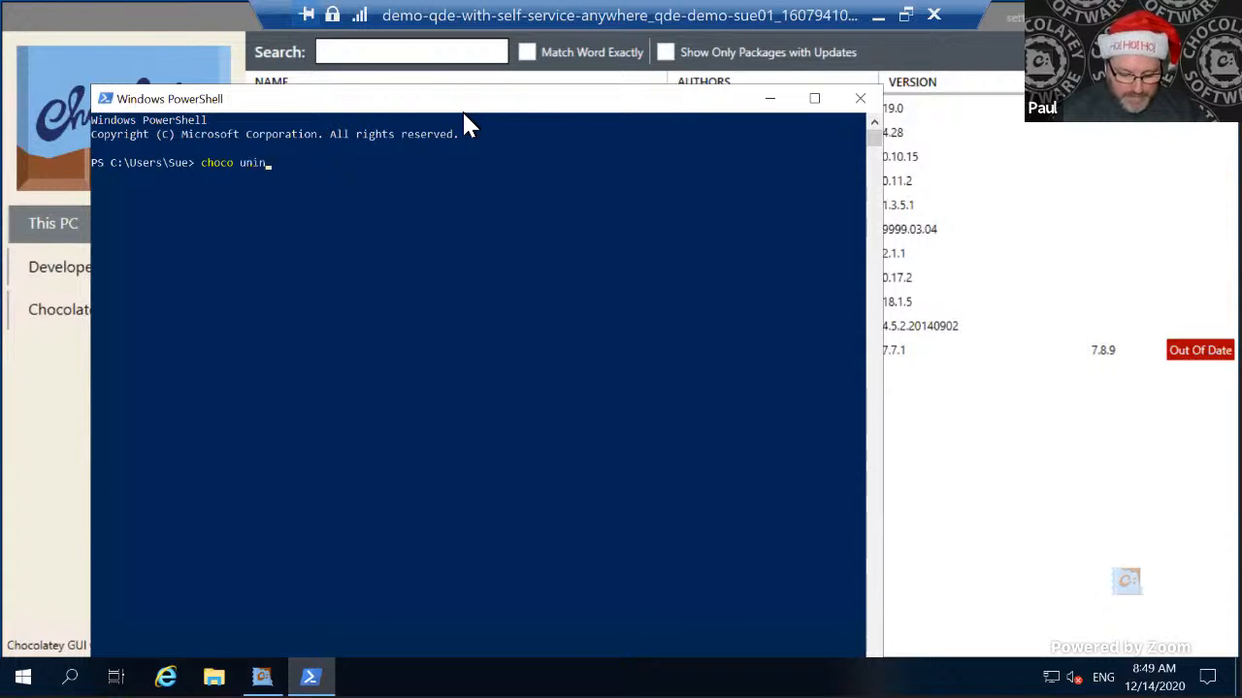
{"action": "type", "text": "stall developer-application"}
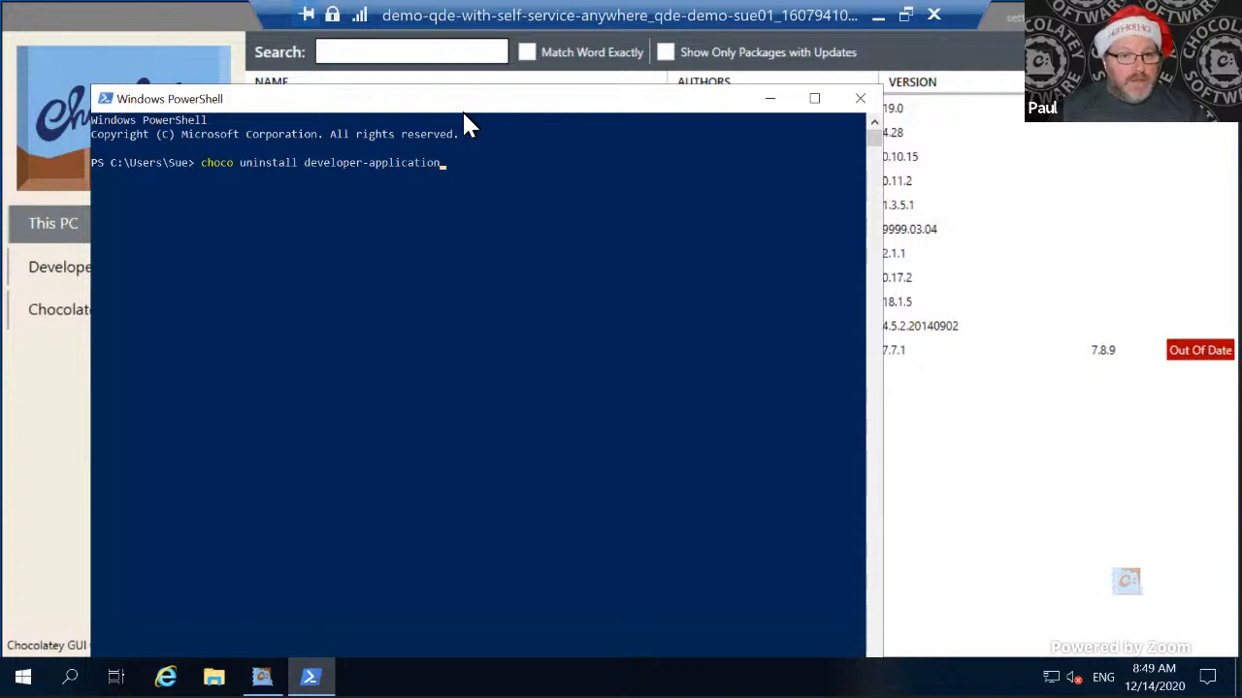
{"action": "key", "text": "Return"}
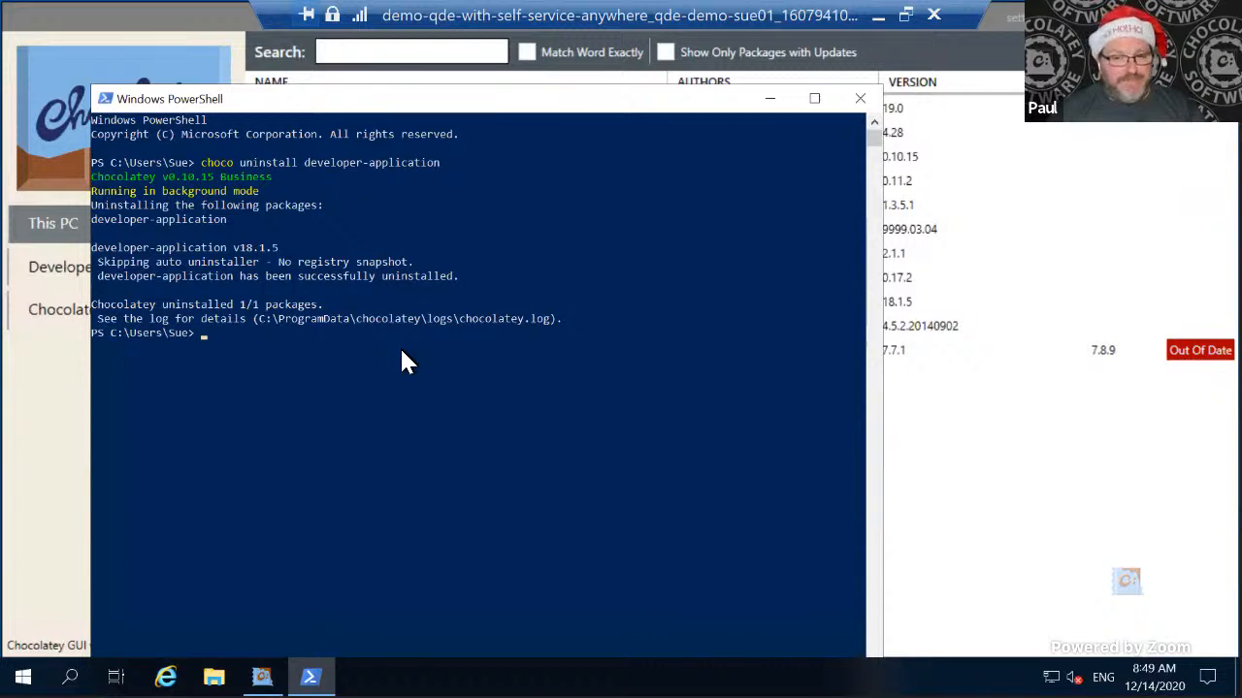
- Return to Chocolatey GUI and check the Developer source, the ChocolateyInternal source and the packages installed on this PC
{"action": "left_click", "coordinate": [1018, 70]}
{"action": "left_click", "coordinate": [80, 275]}
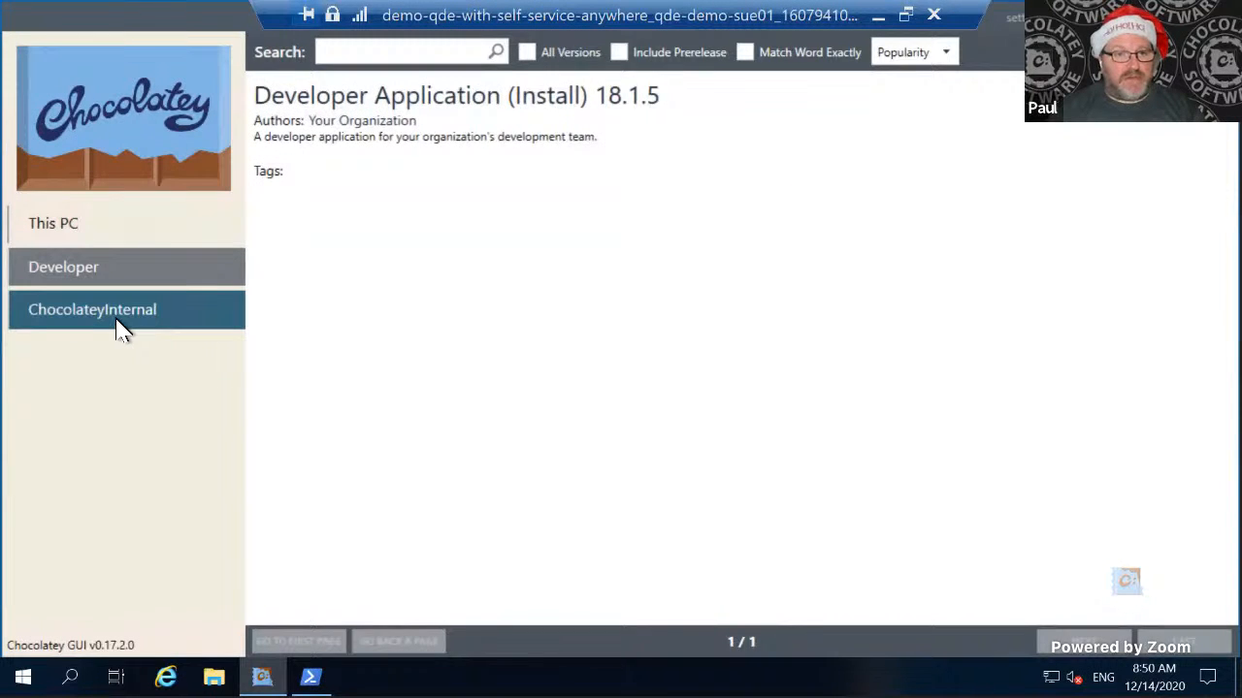
{"action": "left_click", "coordinate": [121, 325]}
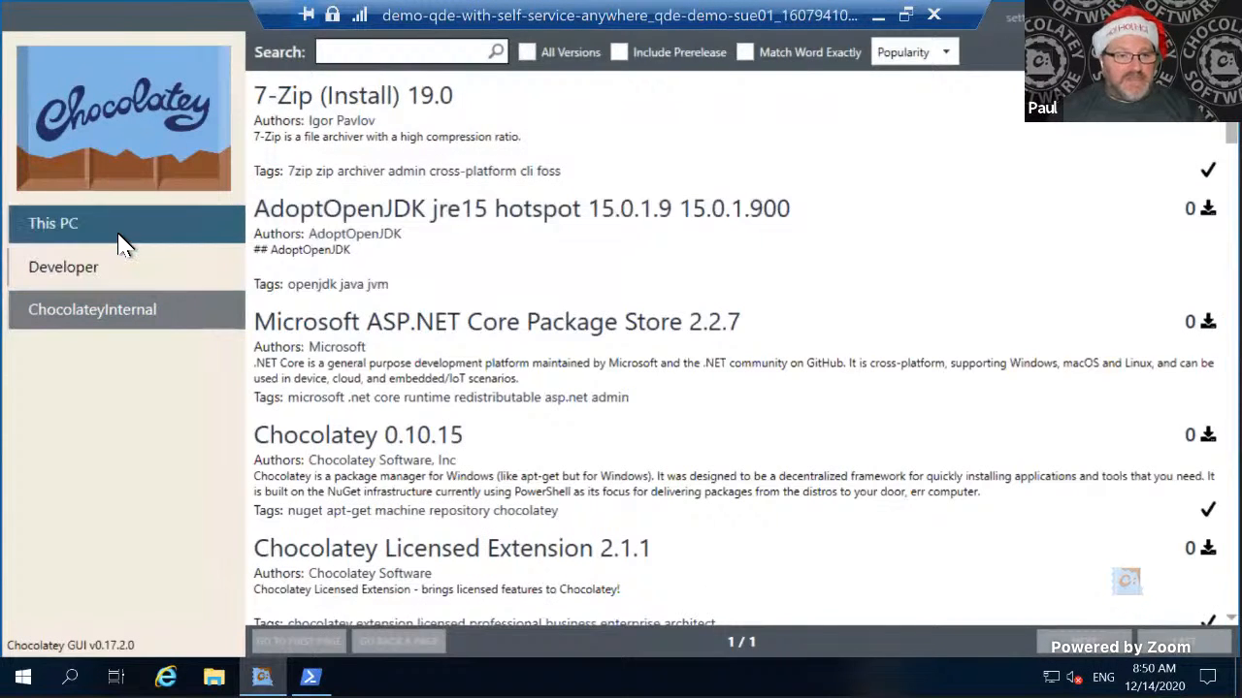
{"action": "left_click", "coordinate": [119, 238]}
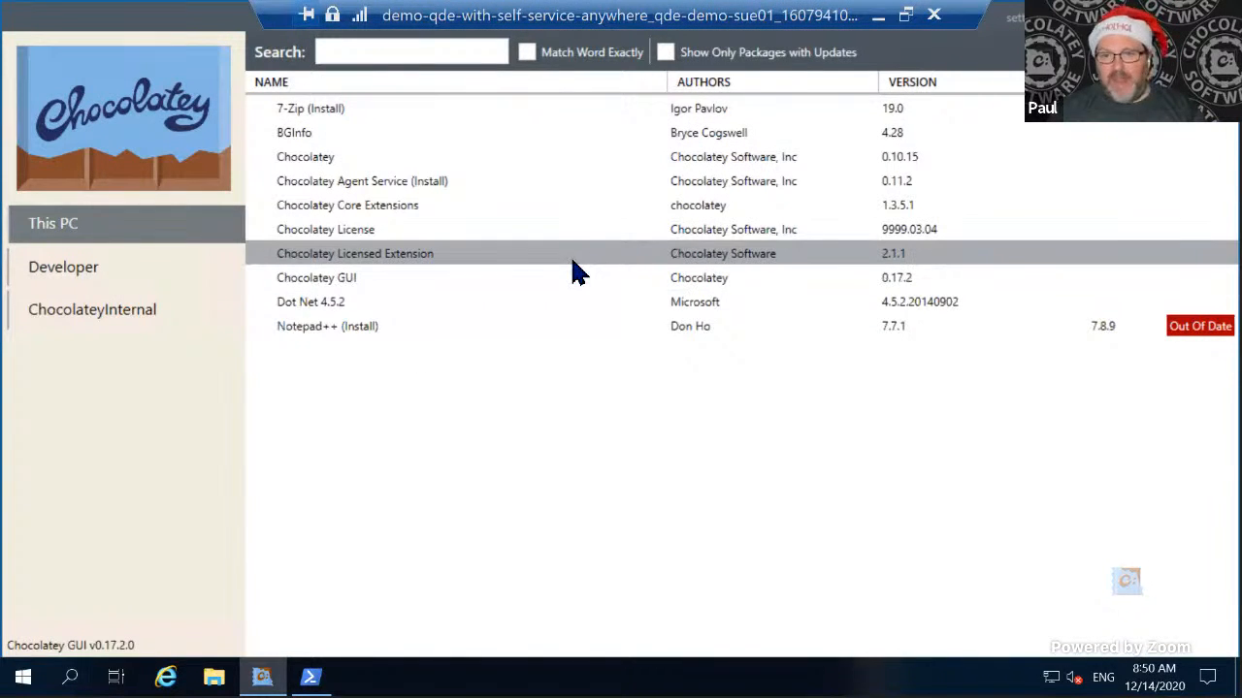
- Switch to the server's PowerShell and run .\InternalizePackages.ps1, supplying the API key through the -apikey parameter
{"action": "key", "text": "ctrl+super+Left"}
{"action": "key", "text": "ctrl+super+Left"}
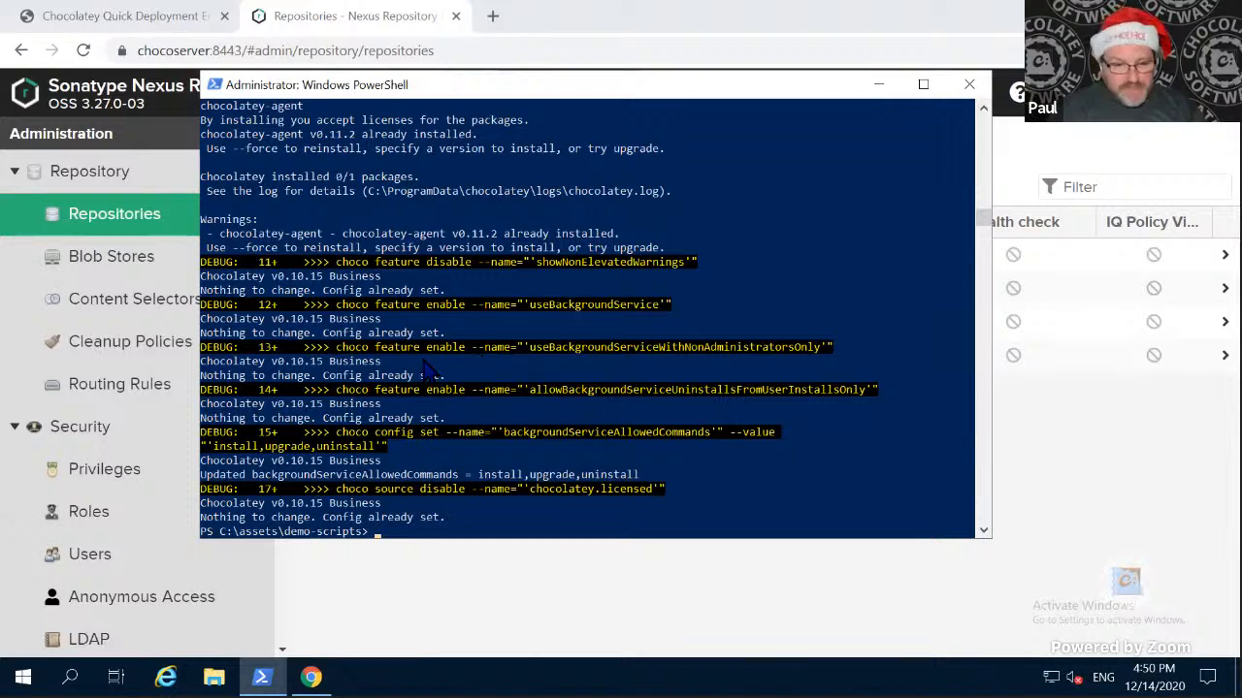
{"action": "key", "text": "Tab"}
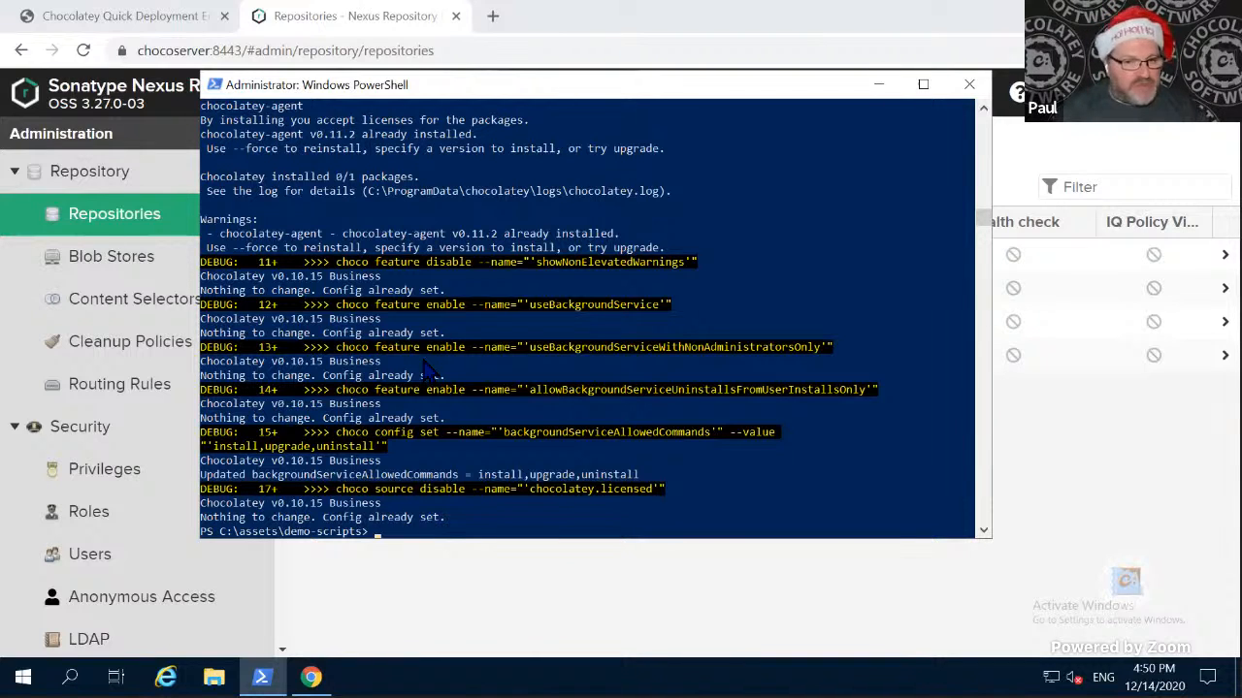
{"action": "type", "text": "int"}
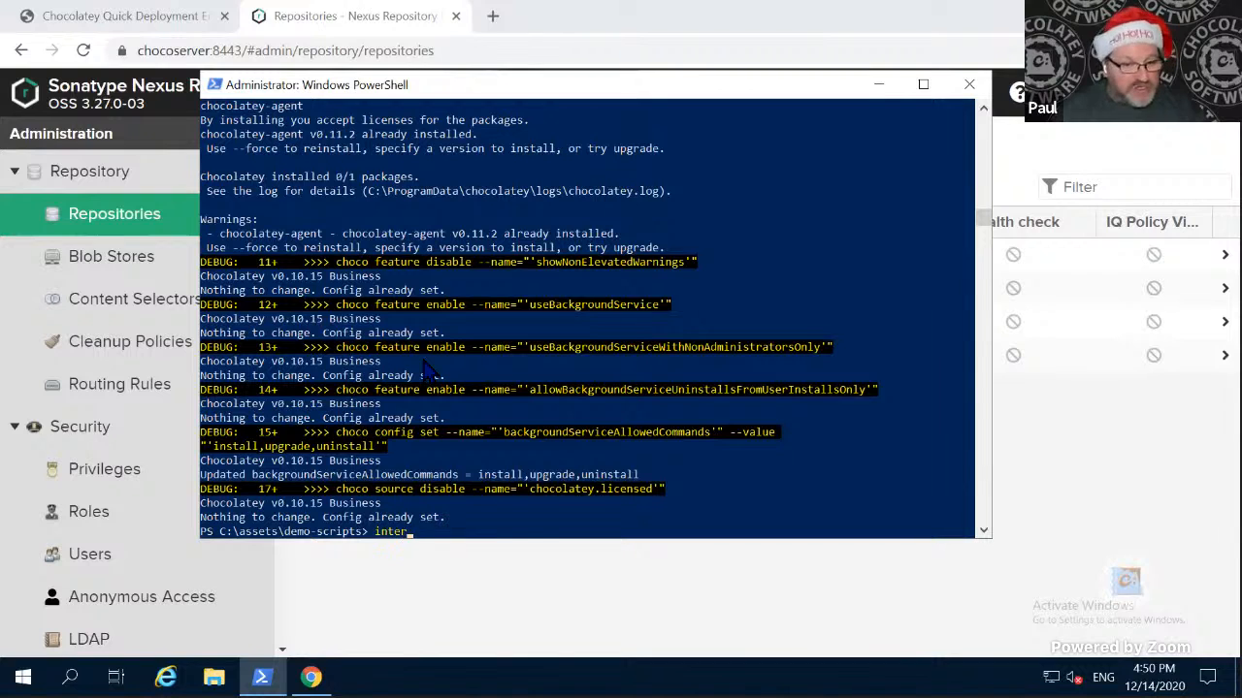
{"action": "type", "text": "er"}
{"action": "key", "text": "Tab"}
{"action": "key", "text": "Return"}
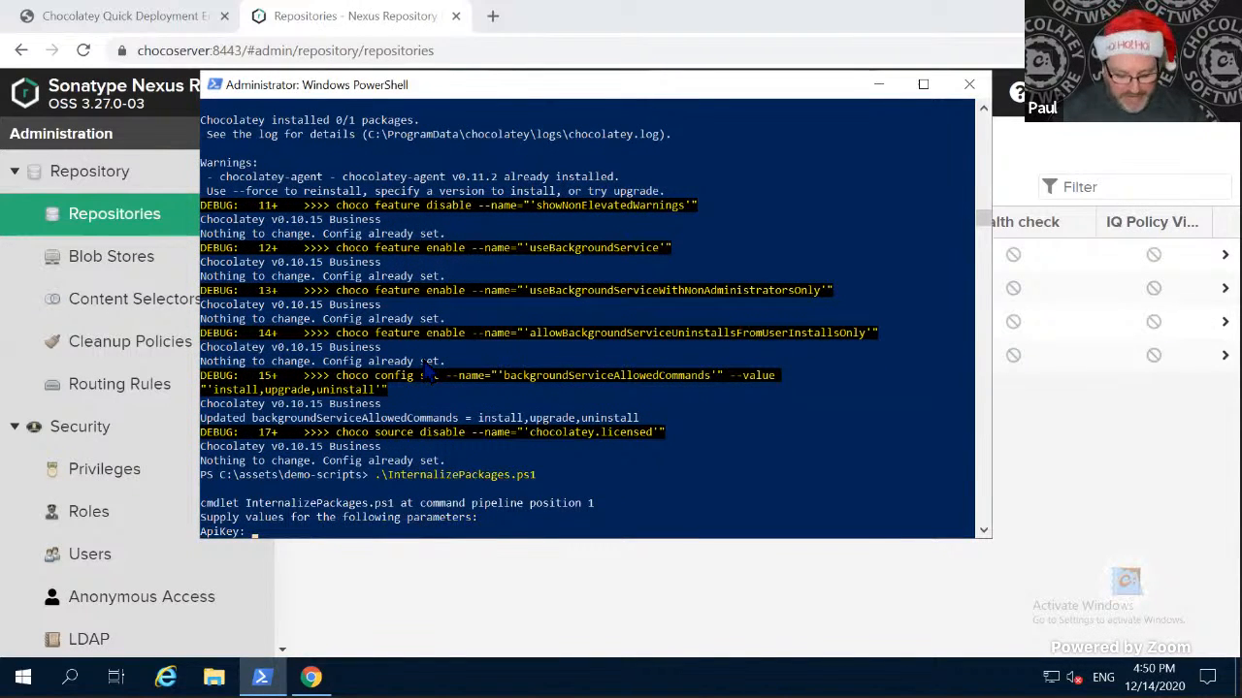
{"action": "key", "text": "ctrl+c"}
{"action": "key", "text": "Up"}
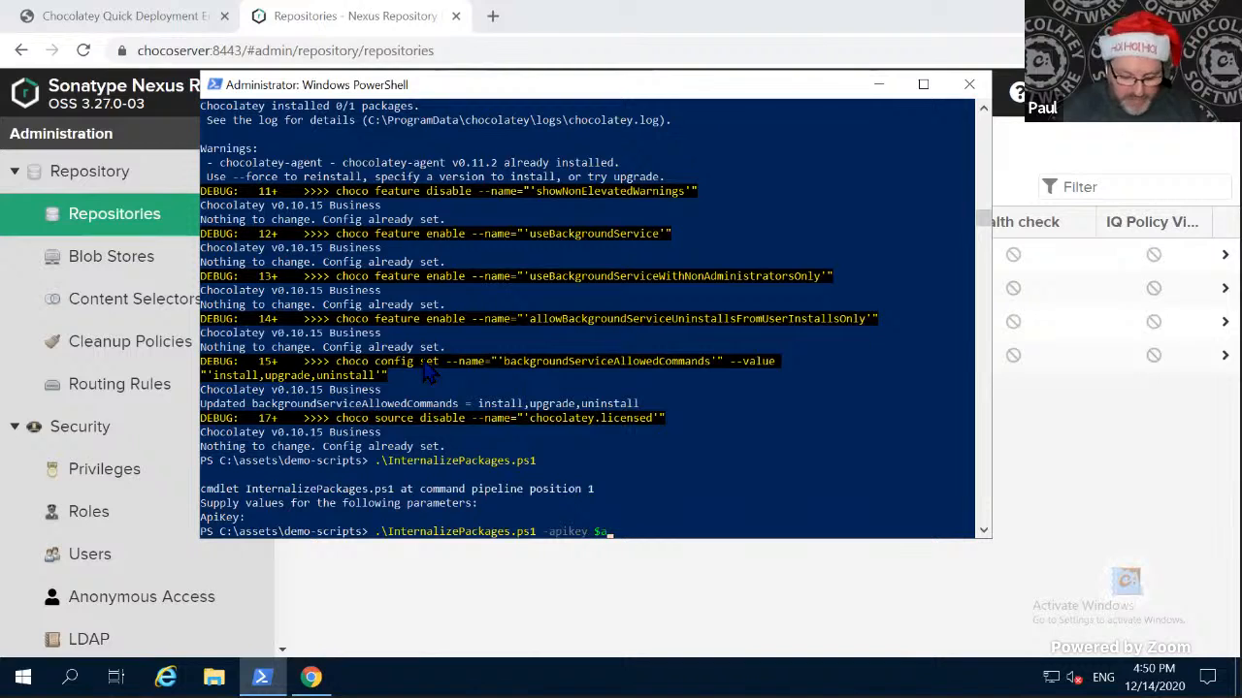
{"action": "key", "text": "Return"}
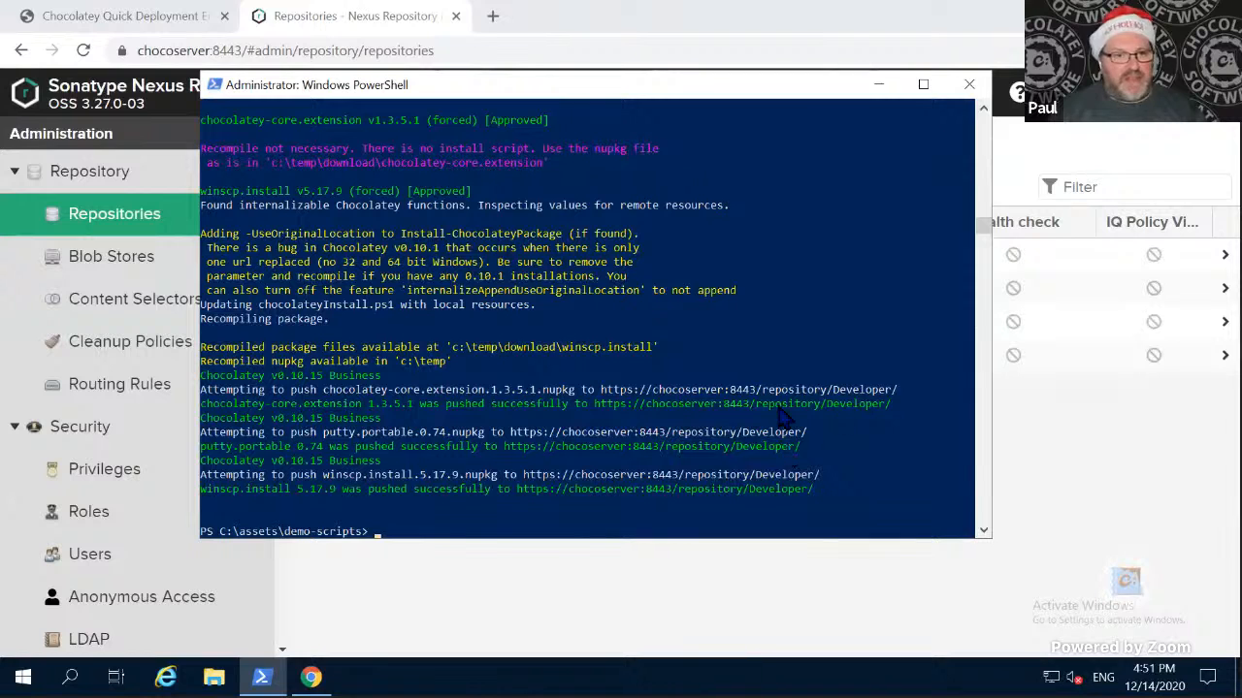
- Switch back to the SUE01 client and install WinSCP (Install) 5.17.9 from the Developer source in Chocolatey GUI
{"action": "key", "text": "ctrl+super+Right"}
{"action": "key", "text": "ctrl+super+Right"}
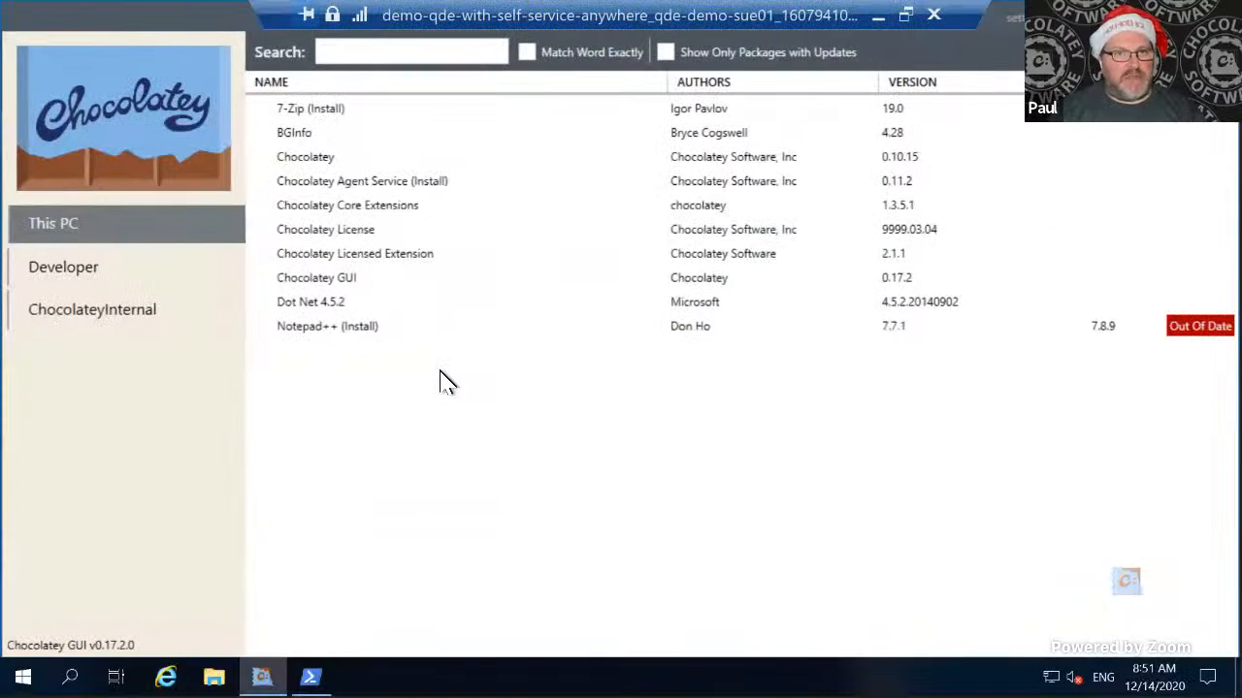
{"action": "left_click", "coordinate": [72, 280]}
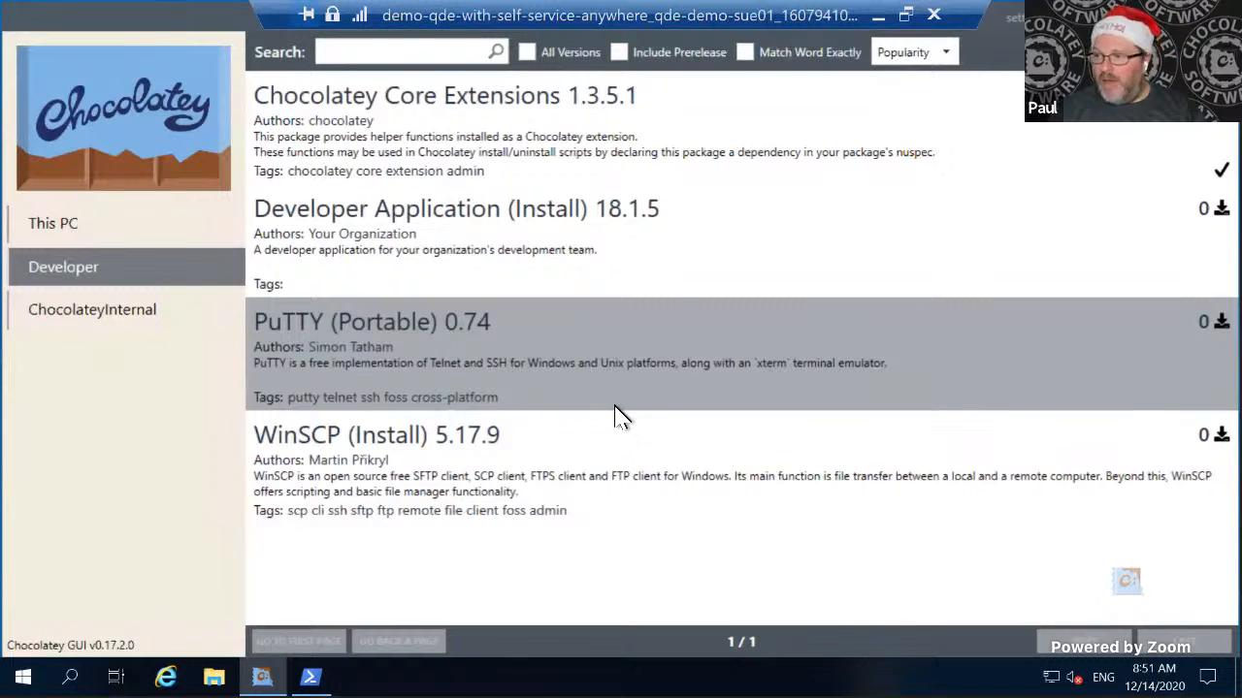
{"action": "right_click", "coordinate": [403, 488]}
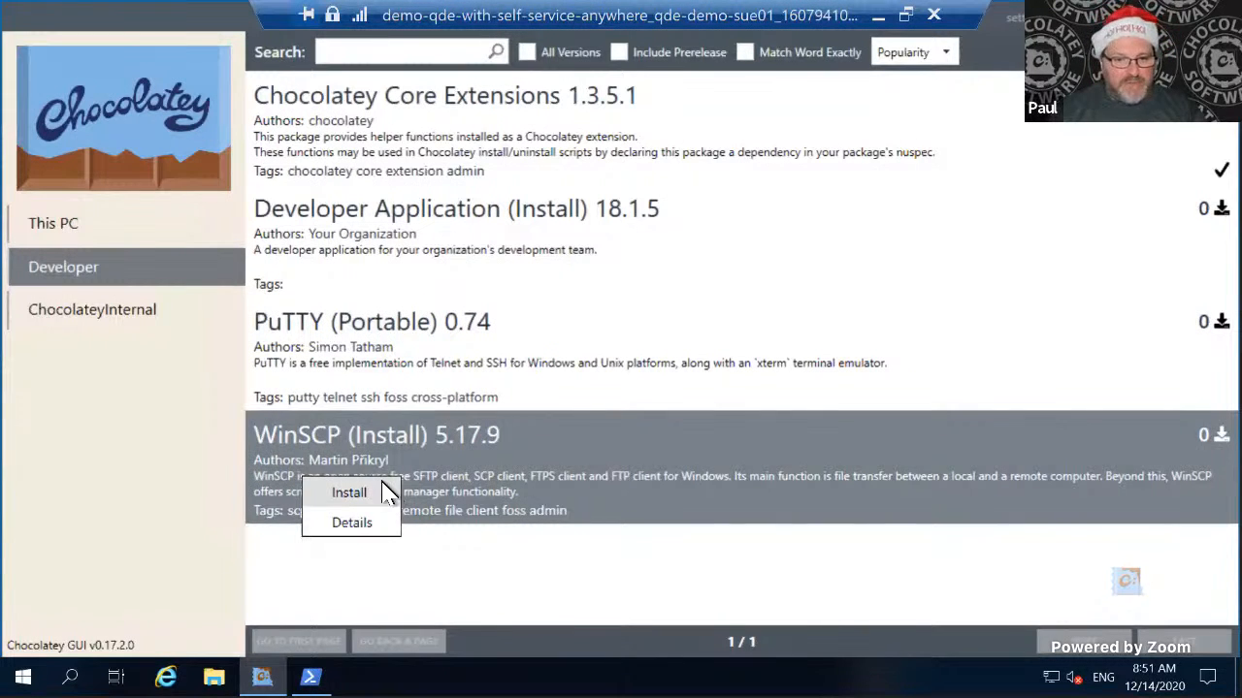
{"action": "left_click", "coordinate": [376, 495]}
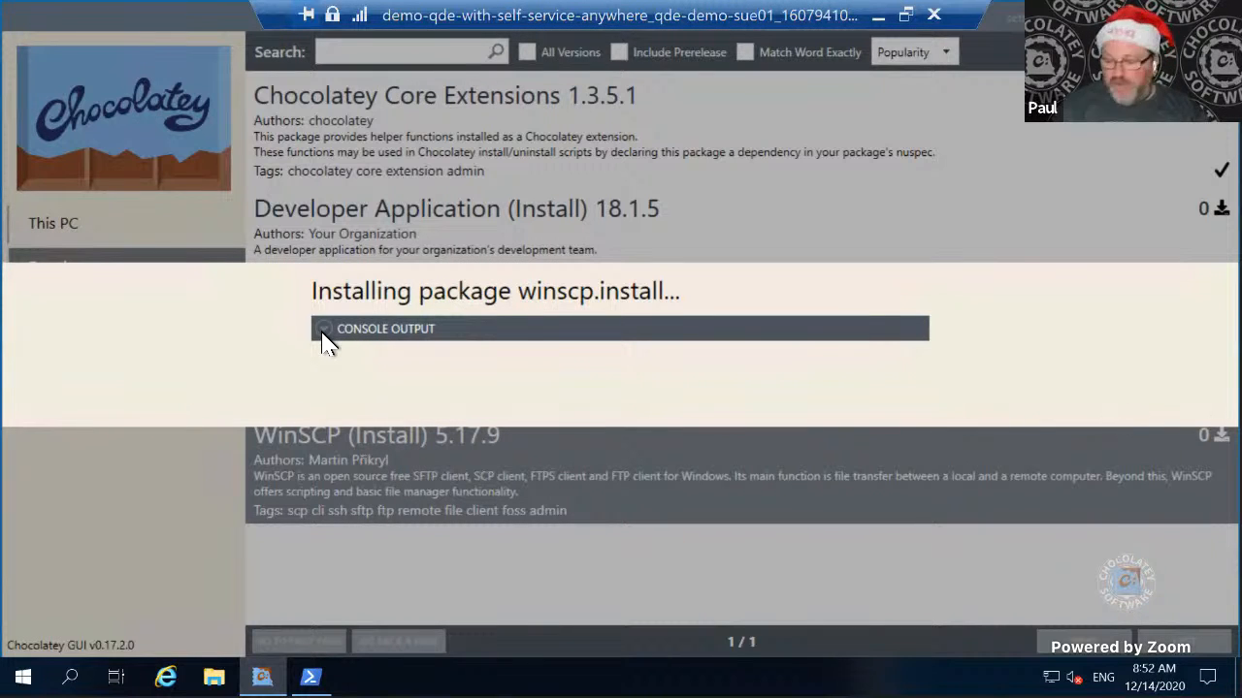
{"action": "key", "text": "ctrl+super+Left"}
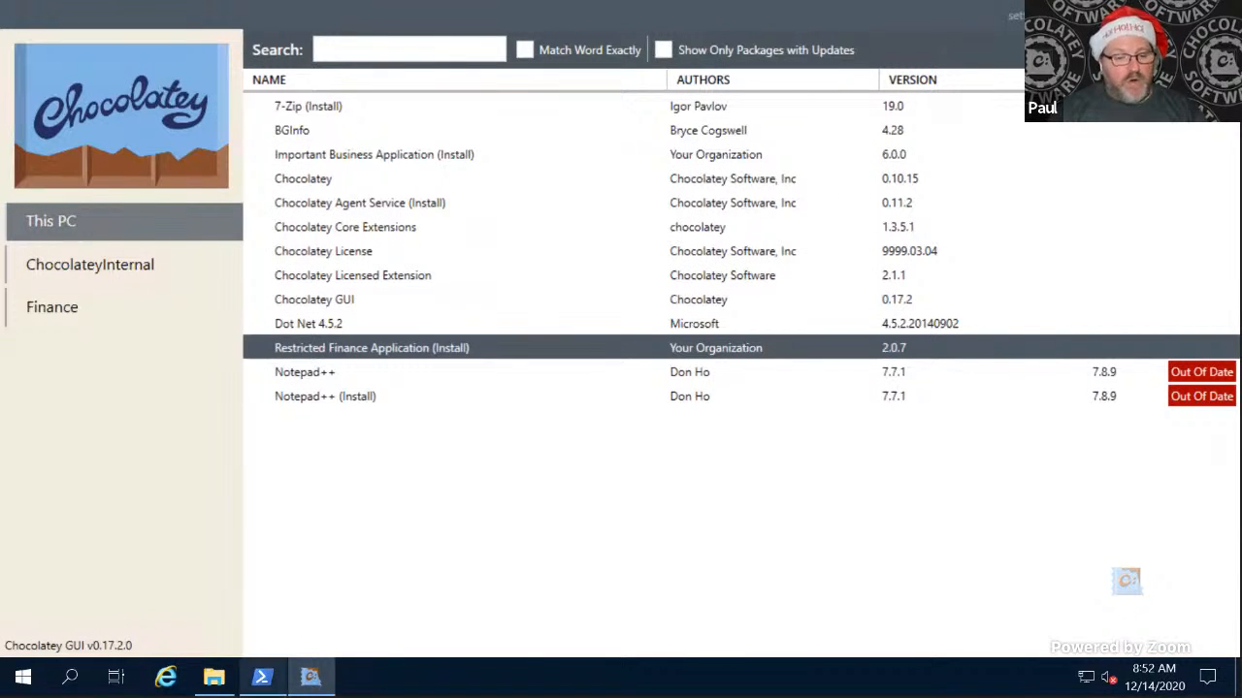
{"action": "left_click", "coordinate": [262, 677]}
{"action": "type", "text": "ch"}
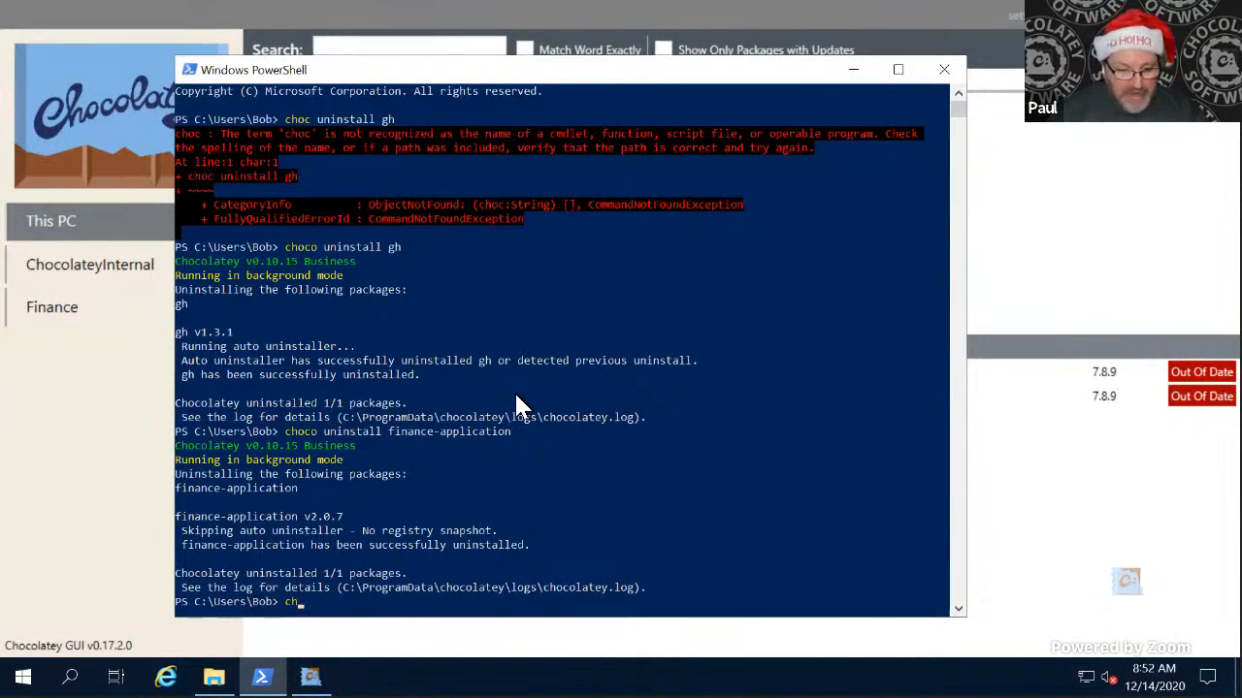
{"action": "type", "text": "oco add source "}
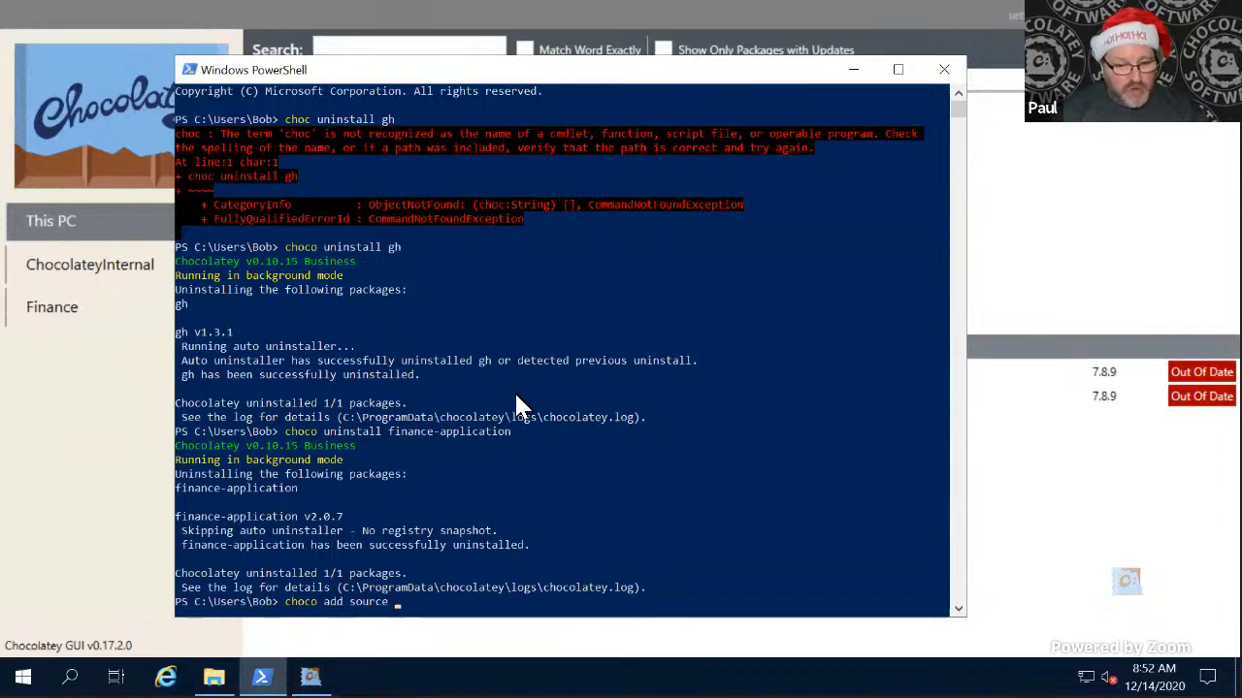
{"action": "type", "text": "-n"}
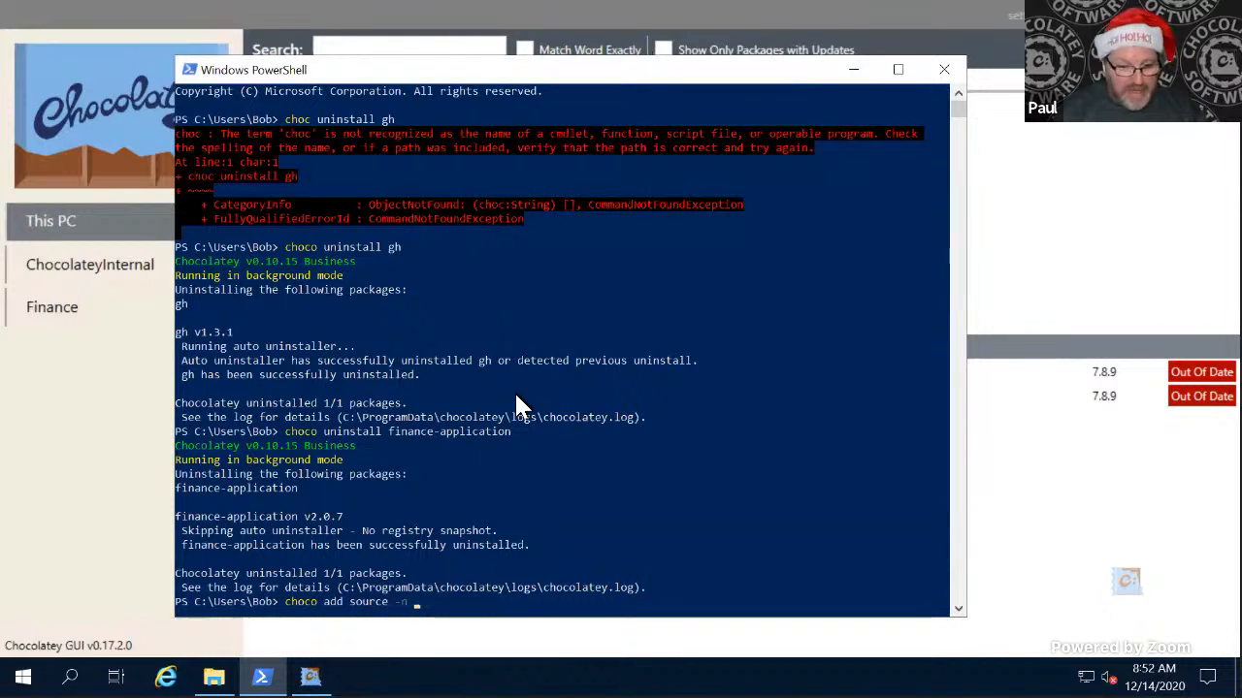
{"action": "type", "text": " developwe"}
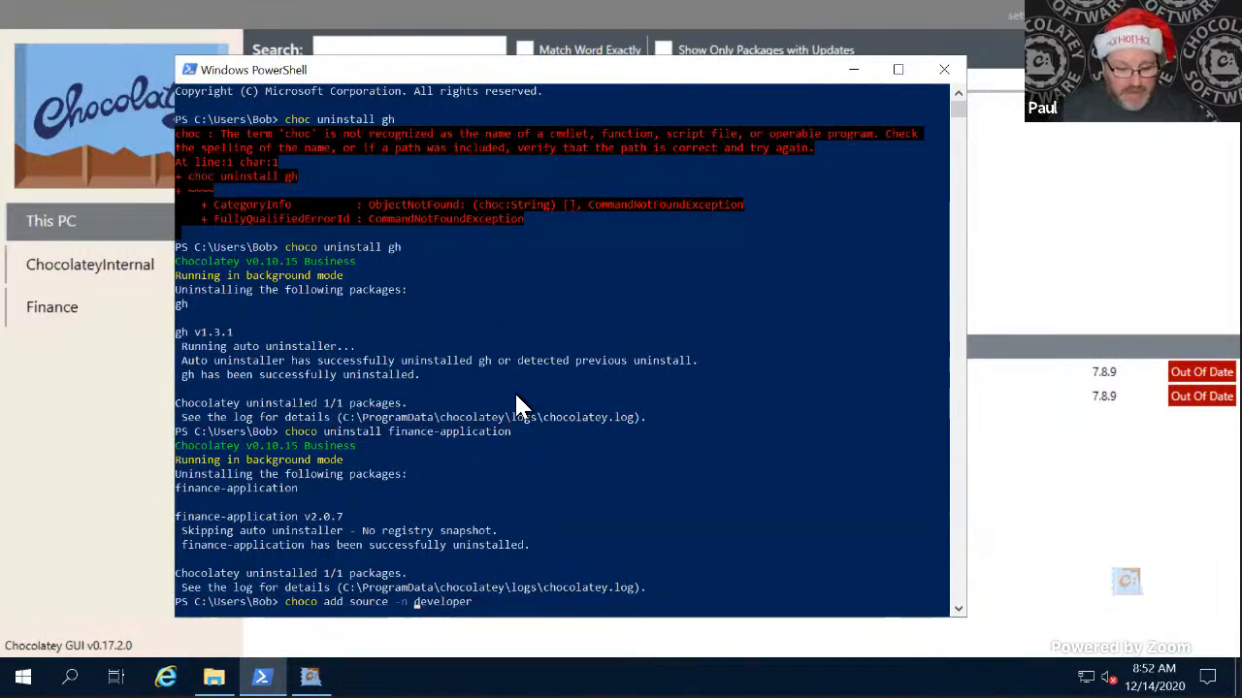
{"action": "key", "text": "BackSpace"}
{"action": "key", "text": "BackSpace"}
{"action": "key", "text": "BackSpace"}
{"action": "key", "text": "BackSpace"}
{"action": "key", "text": "BackSpace"}
{"action": "key", "text": "BackSpace"}
{"action": "key", "text": "BackSpace"}
{"action": "key", "text": "BackSpace"}
{"action": "key", "text": "BackSpace"}
{"action": "type", "text": "Developer -"}
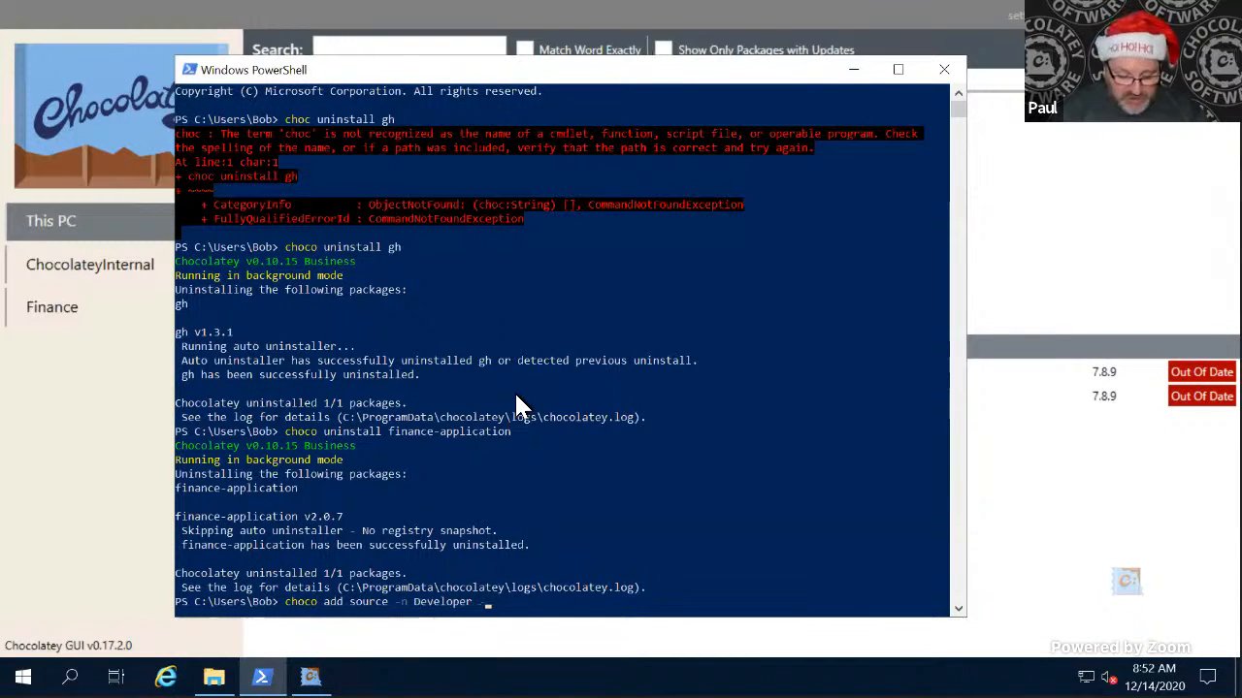
{"action": "type", "text": "s https://"}
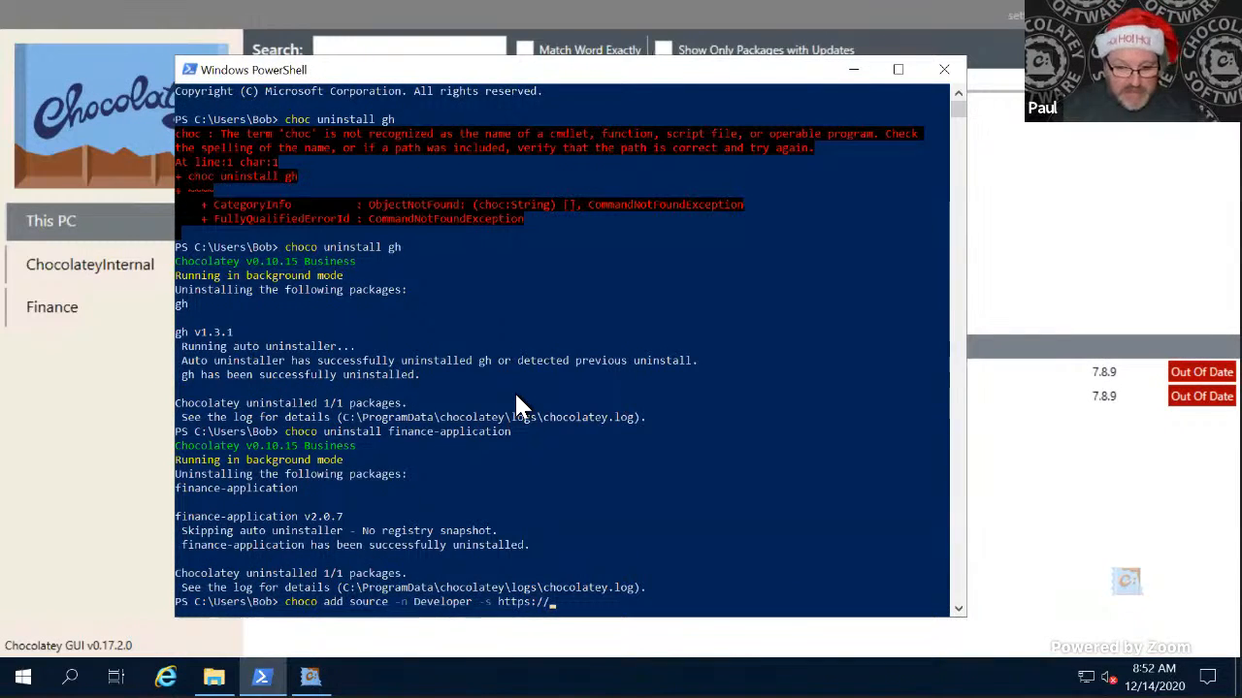
{"action": "type", "text": "chocose"}
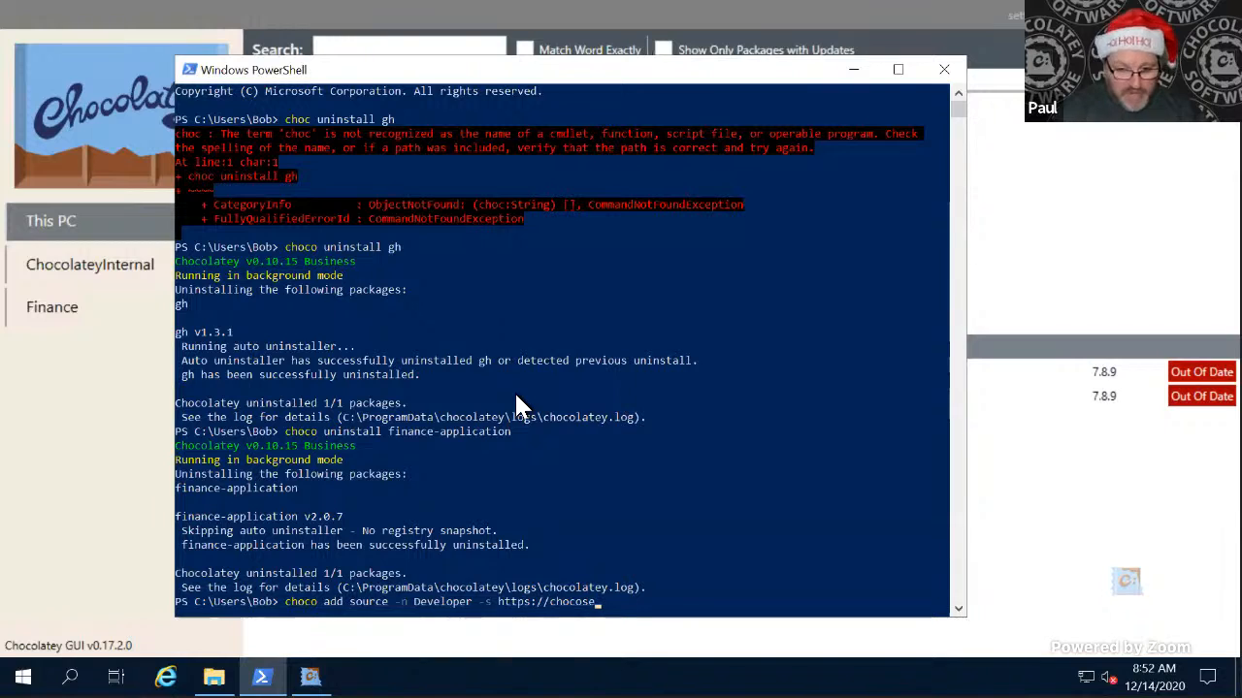
{"action": "type", "text": "rver:8"}
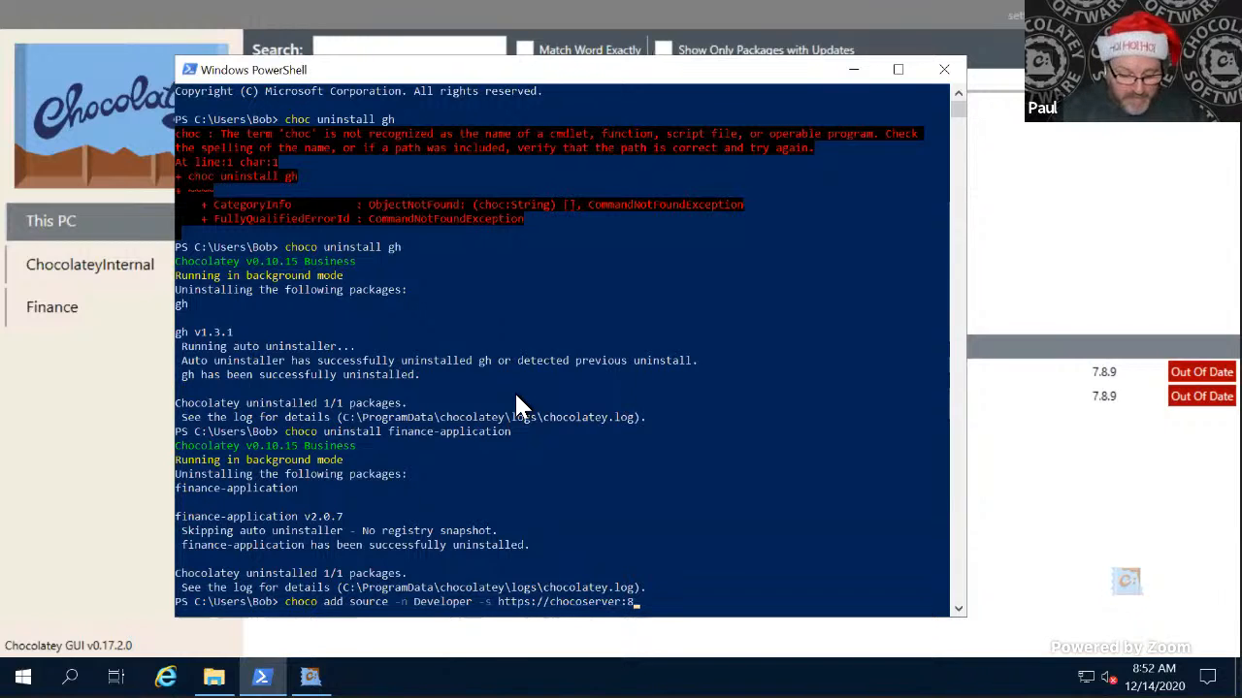
{"action": "type", "text": "443/repository/"}
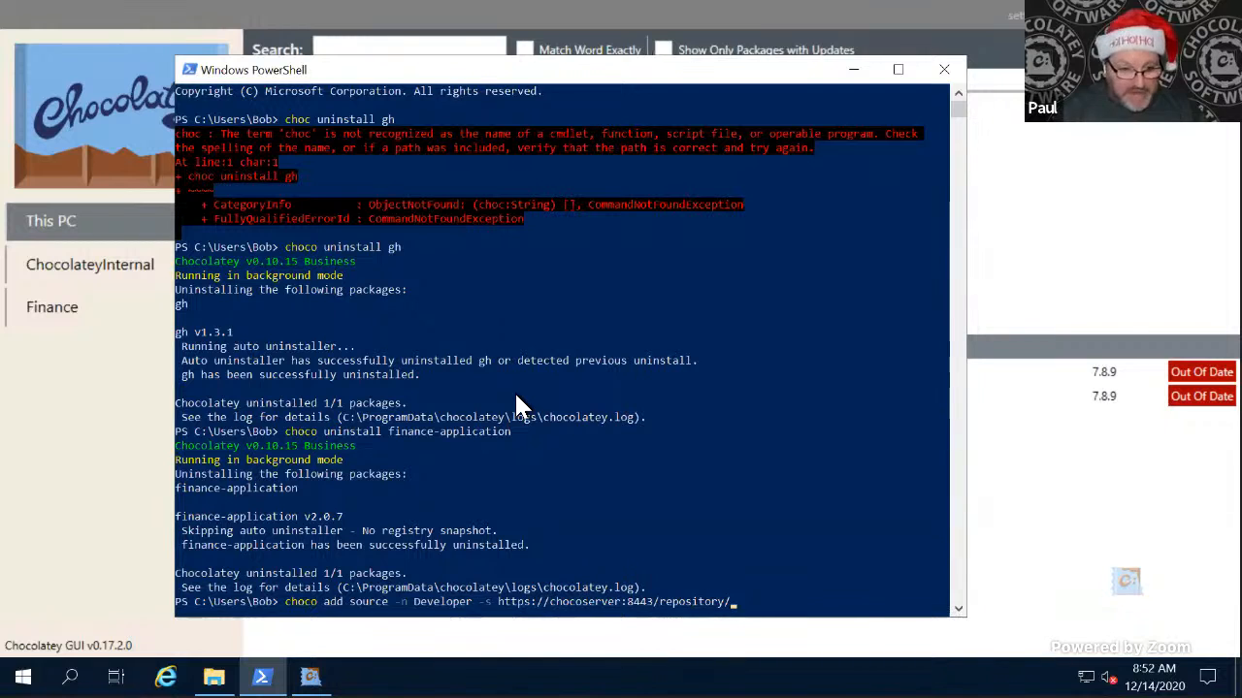
{"action": "type", "text": "Developer"}
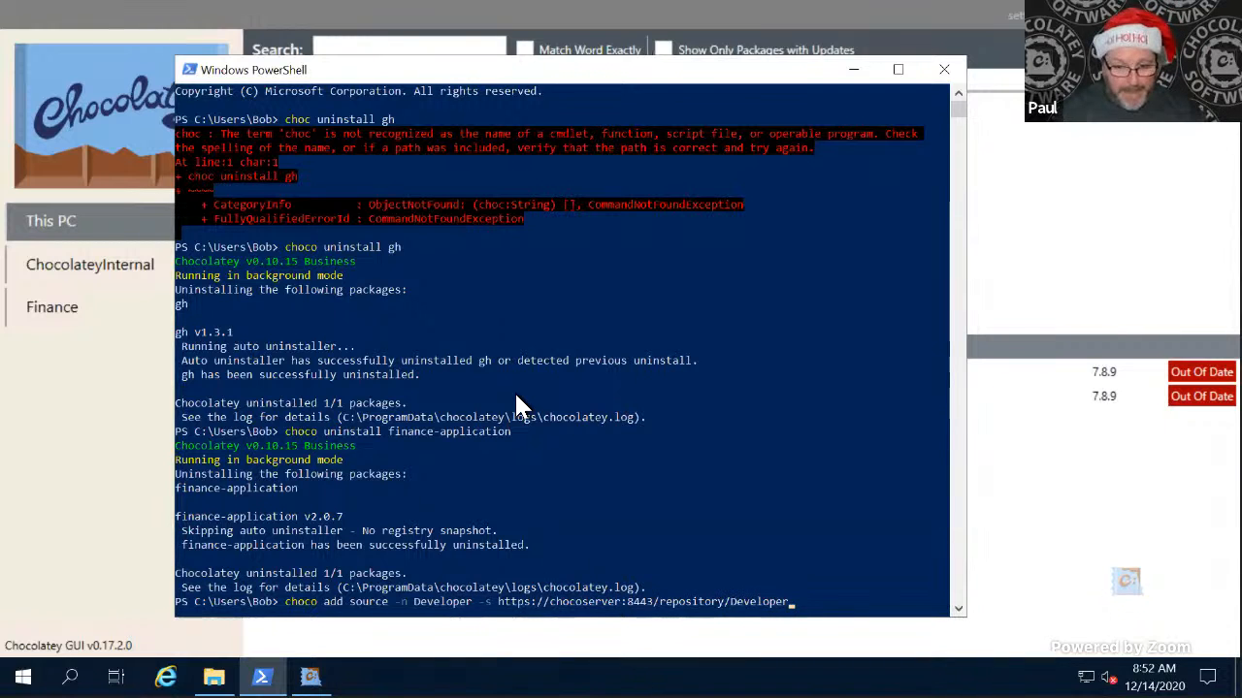
{"action": "type", "text": "/"}
{"action": "key", "text": "Return"}
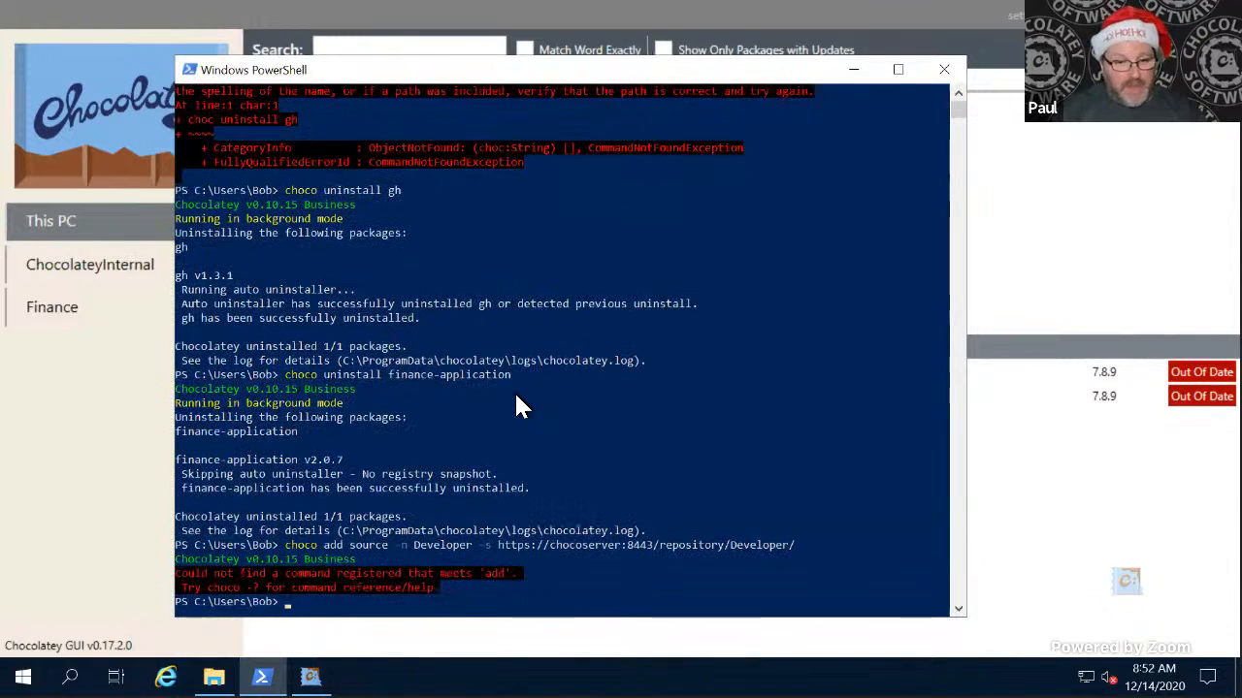
{"action": "key", "text": "Up"}
{"action": "key", "text": "Left"}
{"action": "key", "text": "Left"}
{"action": "key", "text": "Left"}
{"action": "key", "text": "Left"}
{"action": "key", "text": "Left"}
{"action": "key", "text": "Left"}
{"action": "key", "text": "Left"}
{"action": "key", "text": "Left"}
{"action": "key", "text": "Left"}
{"action": "key", "text": "Left"}
{"action": "key", "text": "Left"}
{"action": "key", "text": "Left"}
{"action": "key", "text": "Left"}
{"action": "key", "text": "Left"}
{"action": "key", "text": "Left"}
{"action": "key", "text": "Left"}
{"action": "key", "text": "Left"}
{"action": "key", "text": "Left"}
{"action": "key", "text": "Left"}
{"action": "key", "text": "Left"}
{"action": "key", "text": "Left"}
{"action": "key", "text": "Left"}
{"action": "key", "text": "Left"}
{"action": "key", "text": "Left"}
{"action": "key", "text": "Left"}
{"action": "key", "text": "Left"}
{"action": "key", "text": "Left"}
{"action": "key", "text": "Left"}
{"action": "key", "text": "Left"}
{"action": "key", "text": "Left"}
{"action": "key", "text": "Left"}
{"action": "key", "text": "Left"}
{"action": "key", "text": "Left"}
{"action": "key", "text": "Left"}
{"action": "key", "text": "Left"}
{"action": "key", "text": "Left"}
{"action": "key", "text": "Left"}
{"action": "key", "text": "Left"}
{"action": "key", "text": "Left"}
{"action": "key", "text": "Left"}
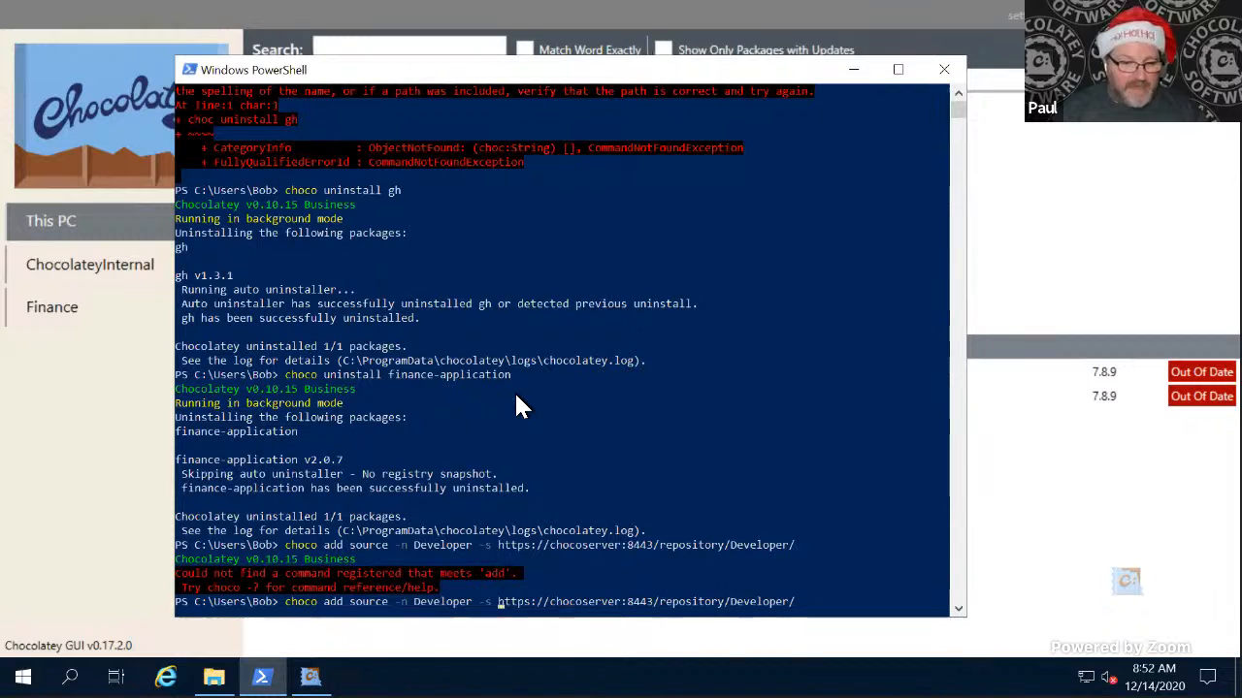
{"action": "key", "text": "BackSpace"}
{"action": "key", "text": "BackSpace"}
{"action": "key", "text": "BackSpace"}
{"action": "key", "text": "BackSpace"}
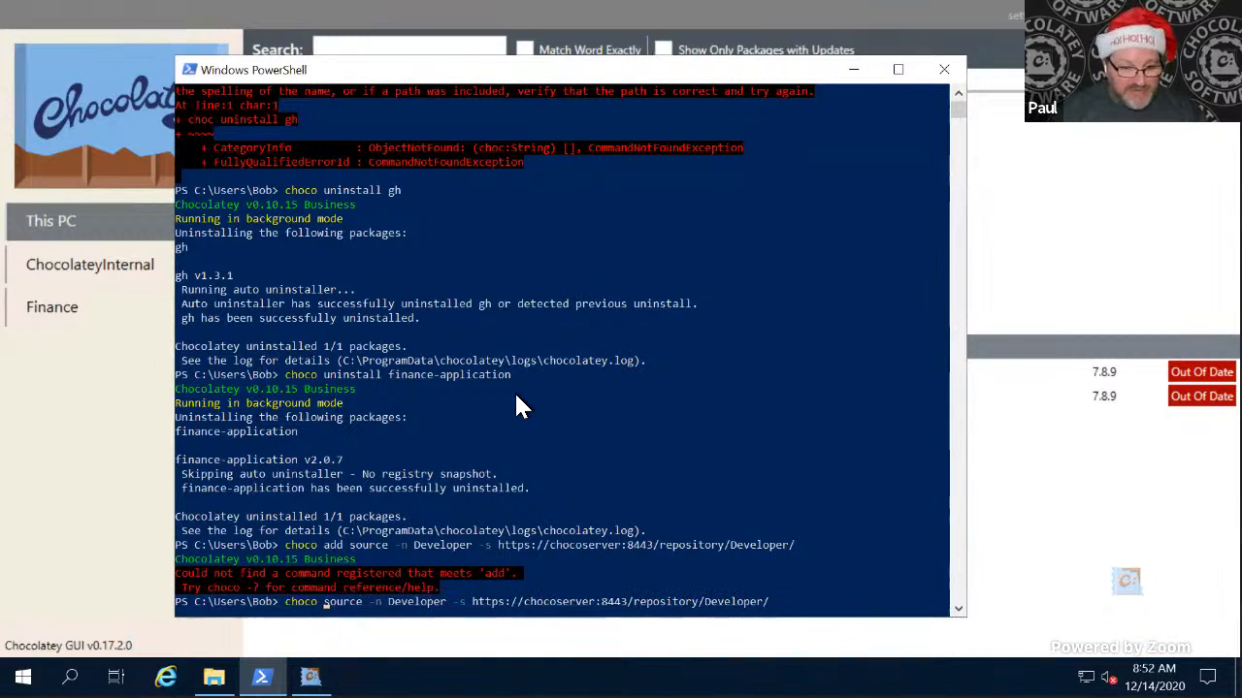
{"action": "key", "text": "Right"}
{"action": "key", "text": "Right"}
{"action": "key", "text": "Right"}
{"action": "key", "text": "Right"}
{"action": "key", "text": "Right"}
{"action": "key", "text": "Right"}
{"action": "key", "text": "Right"}
{"action": "key", "text": "Right"}
{"action": "type", "text": "add"}
{"action": "key", "text": "Return"}
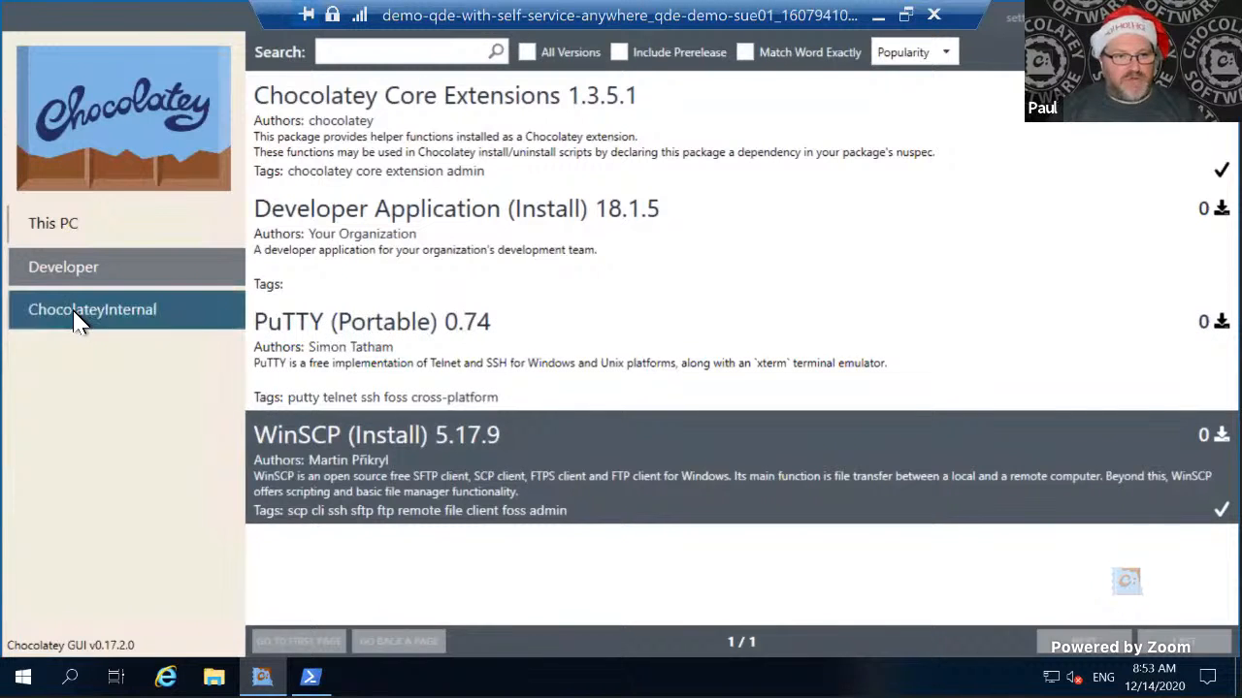
- On the SUE01 client, list this PC's installed packages in Chocolatey GUI and update Notepad++ (Install) to 7.8.9
{"action": "left_click", "coordinate": [50, 218]}
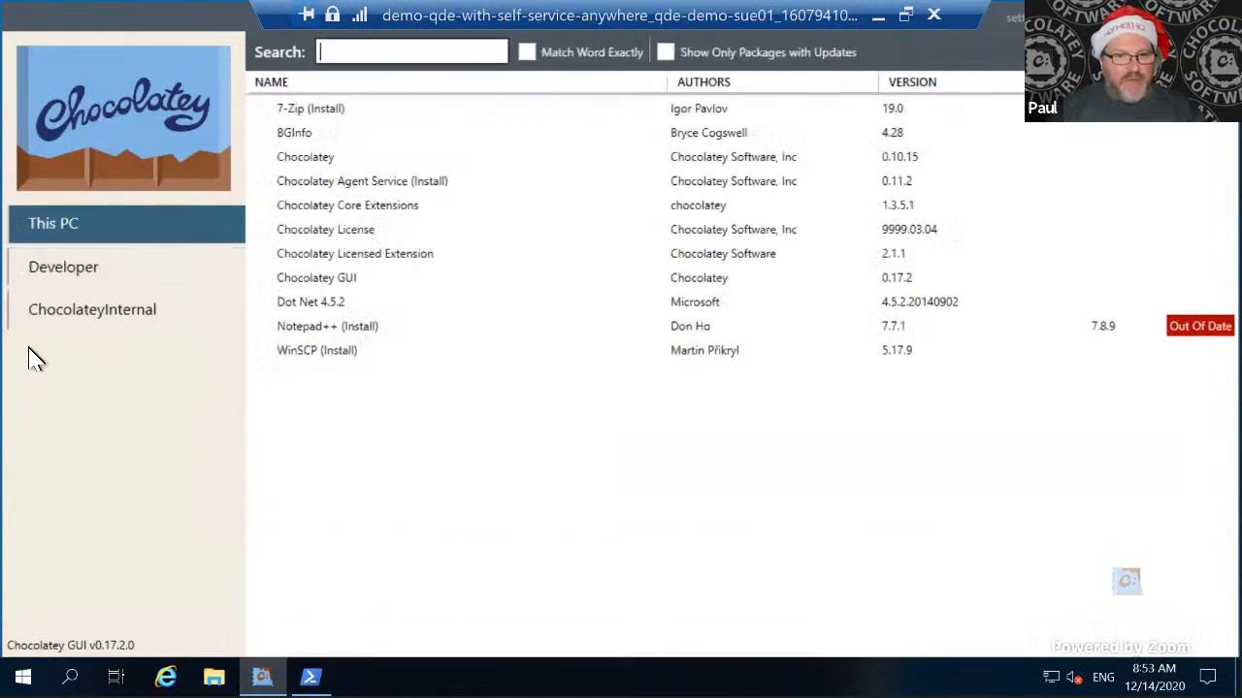
{"action": "left_click", "coordinate": [355, 357]}
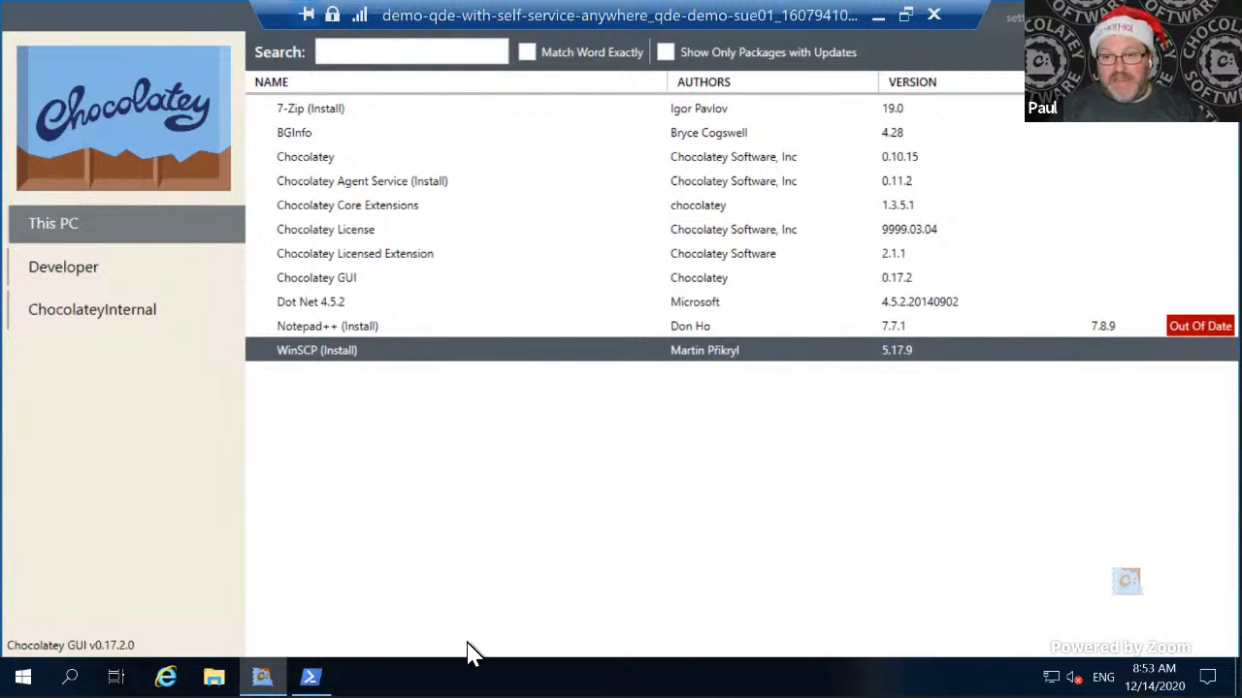
{"action": "left_click", "coordinate": [565, 330]}
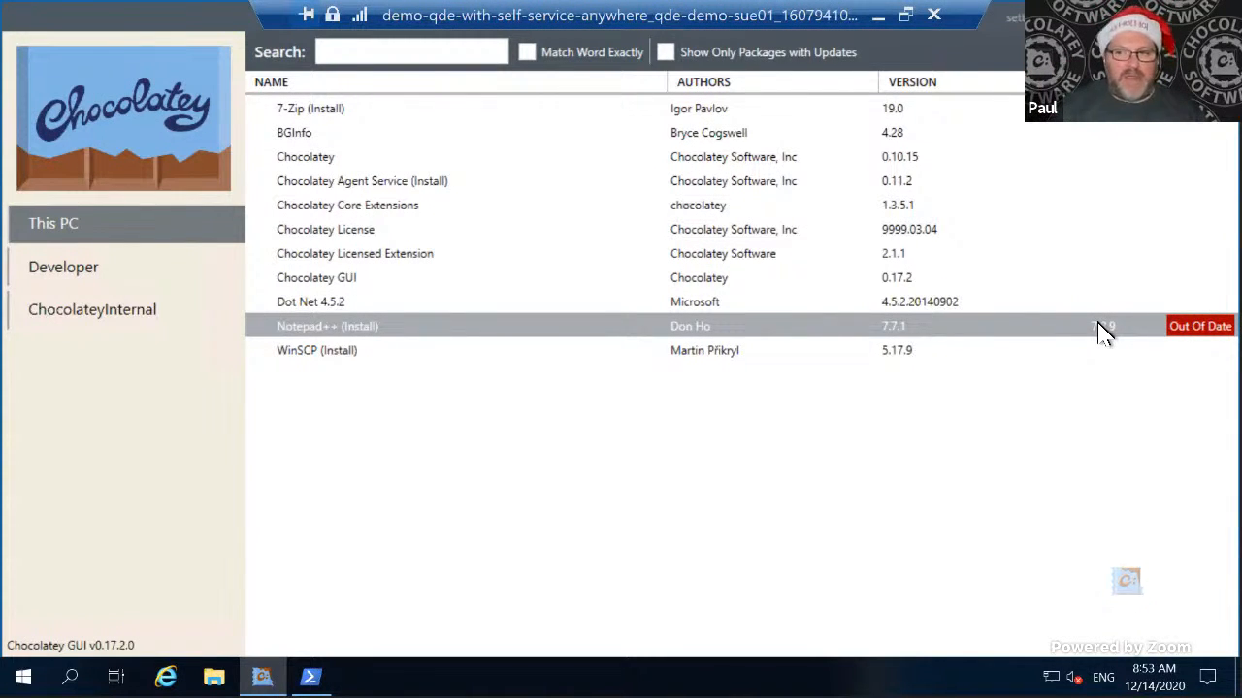
{"action": "right_click", "coordinate": [990, 327]}
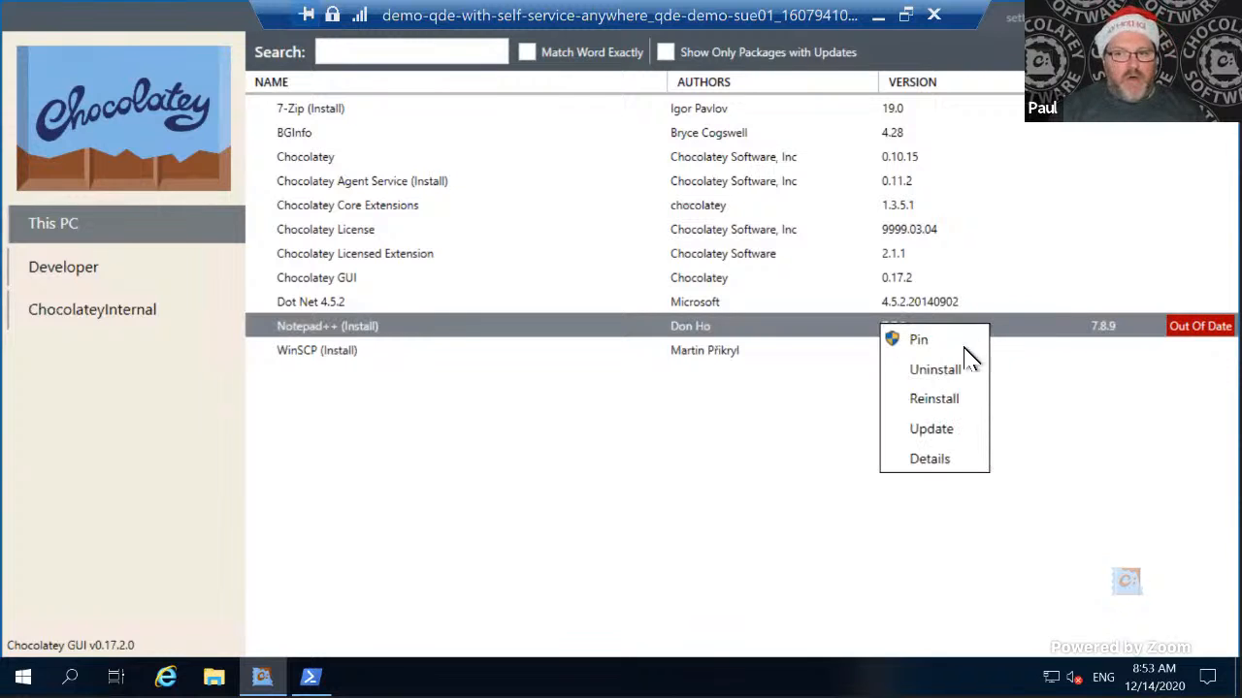
{"action": "left_click", "coordinate": [931, 428]}
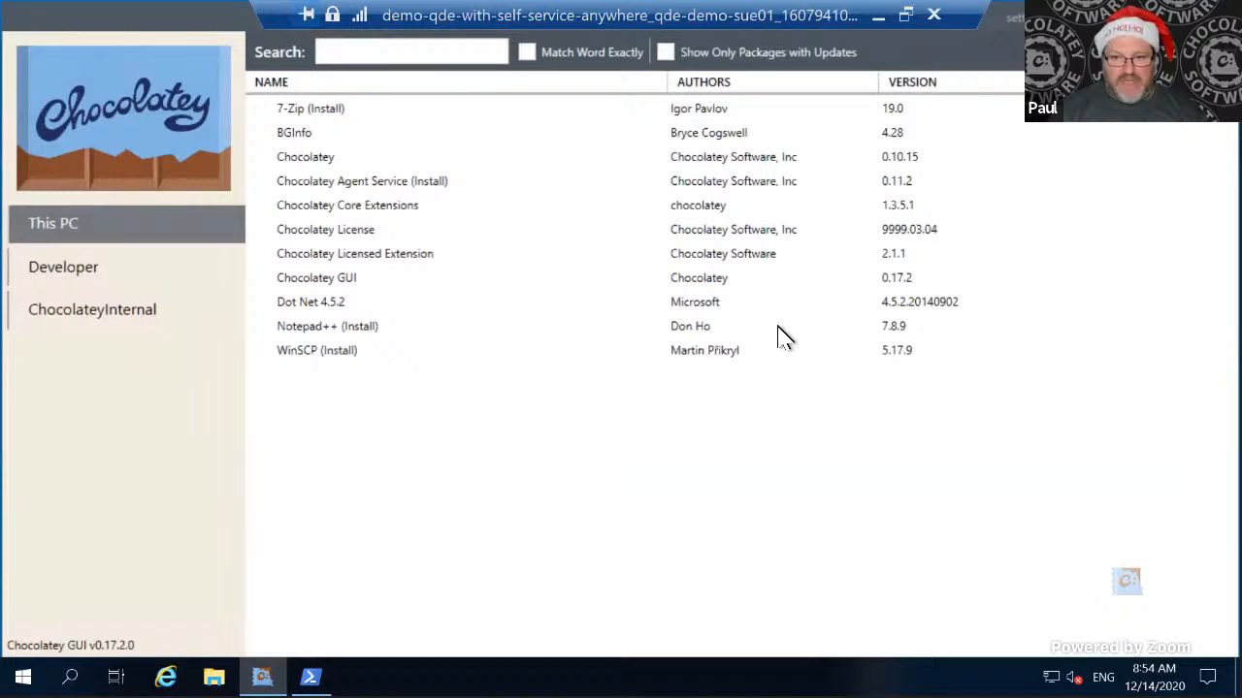
{"action": "left_click", "coordinate": [752, 332]}
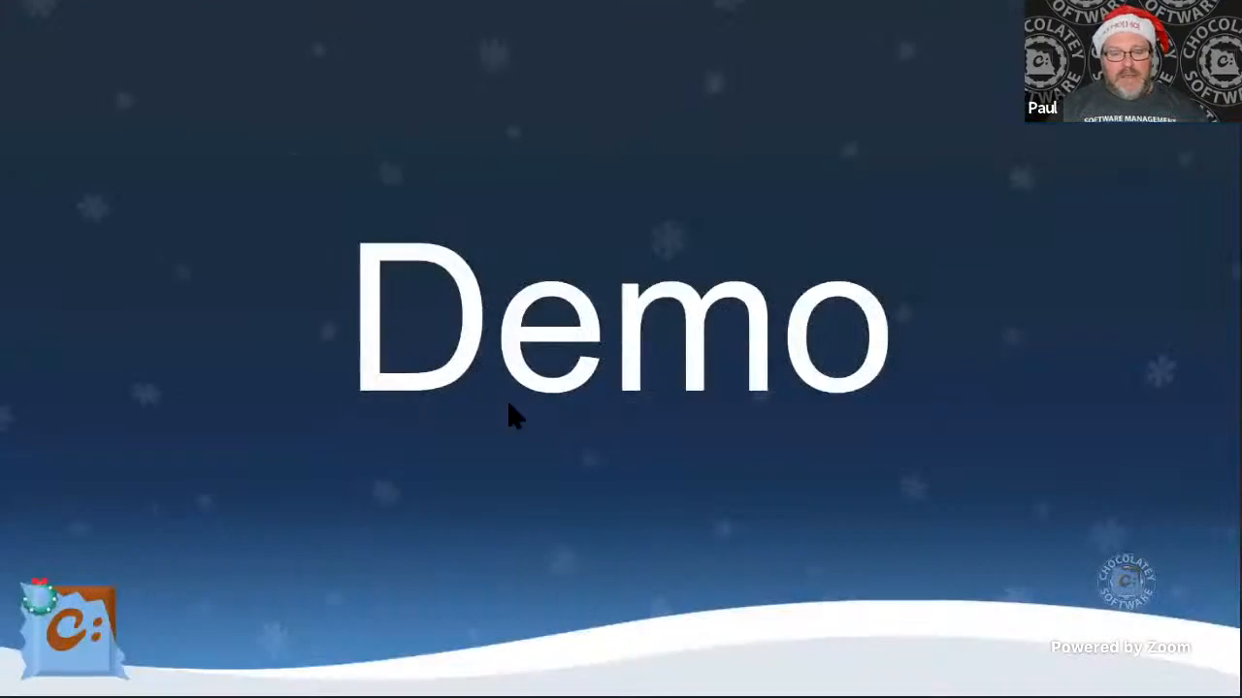
{"action": "key", "text": "Right"}
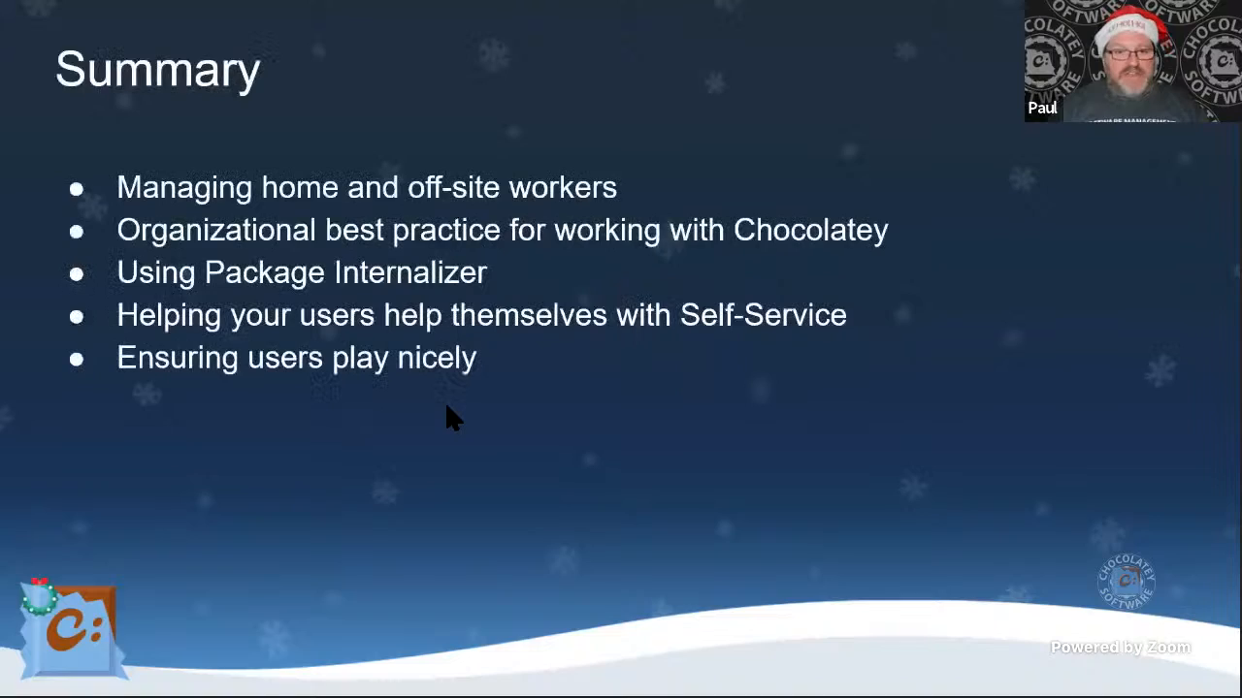